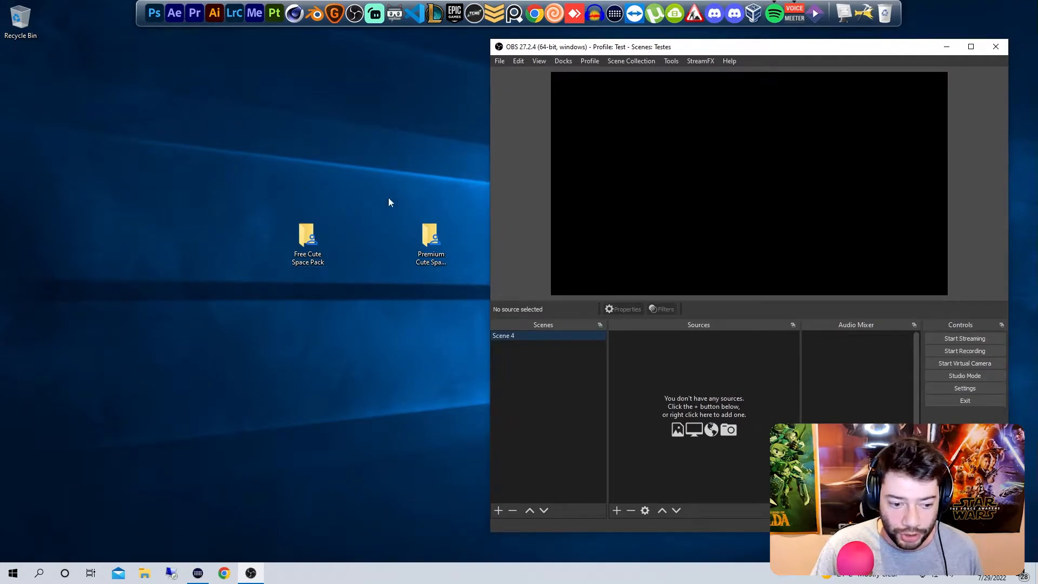
left_click_drag(462, 199, 447, 228)
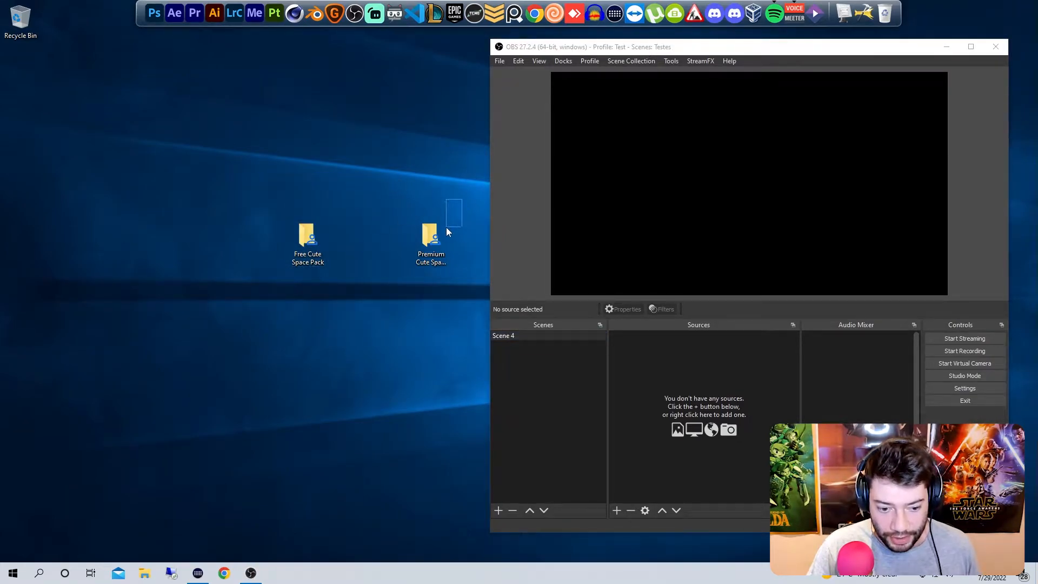
left_click_drag(347, 179, 264, 274)
left_click_drag(345, 197, 253, 305)
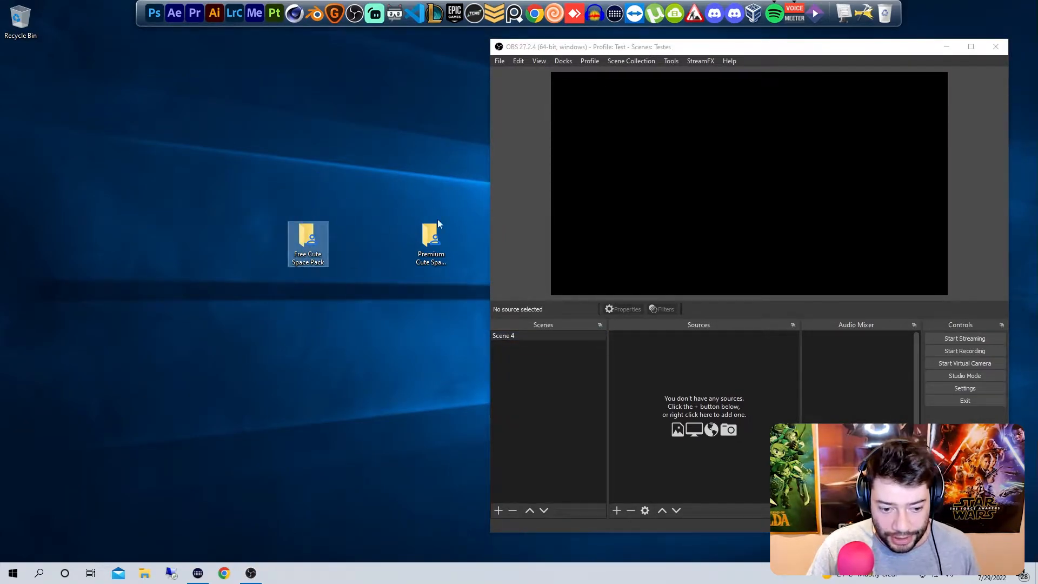
left_click_drag(461, 208, 385, 264)
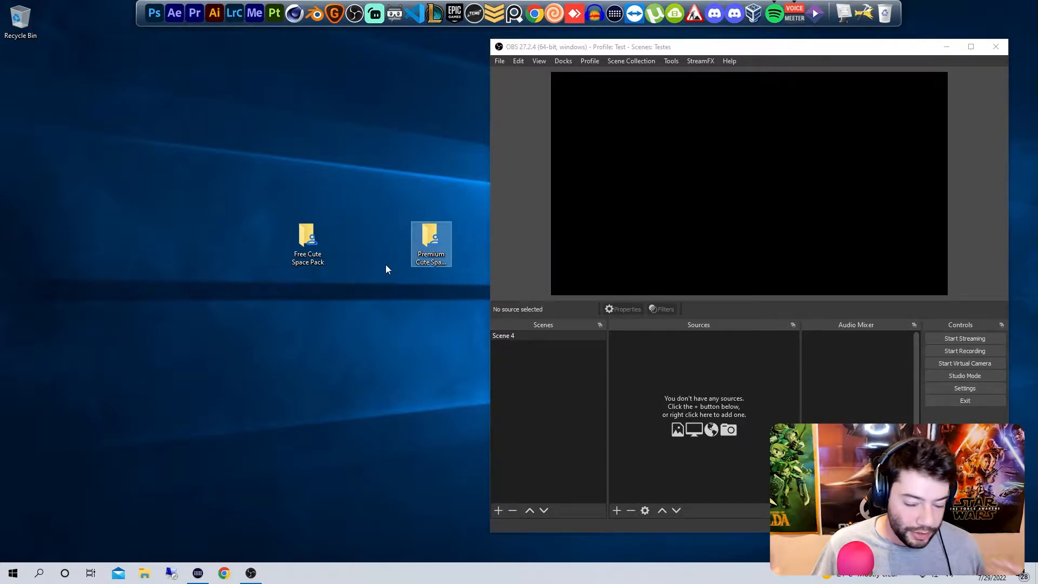
left_click_drag(385, 197, 281, 267)
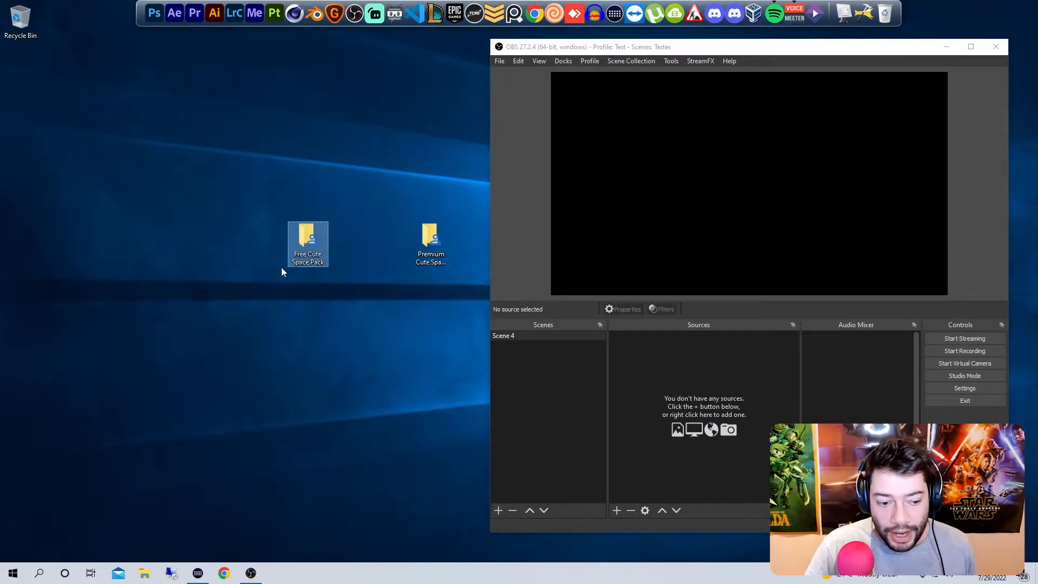
left_click_drag(451, 204, 402, 273)
left_click_drag(424, 241, 480, 241)
left_click(441, 224)
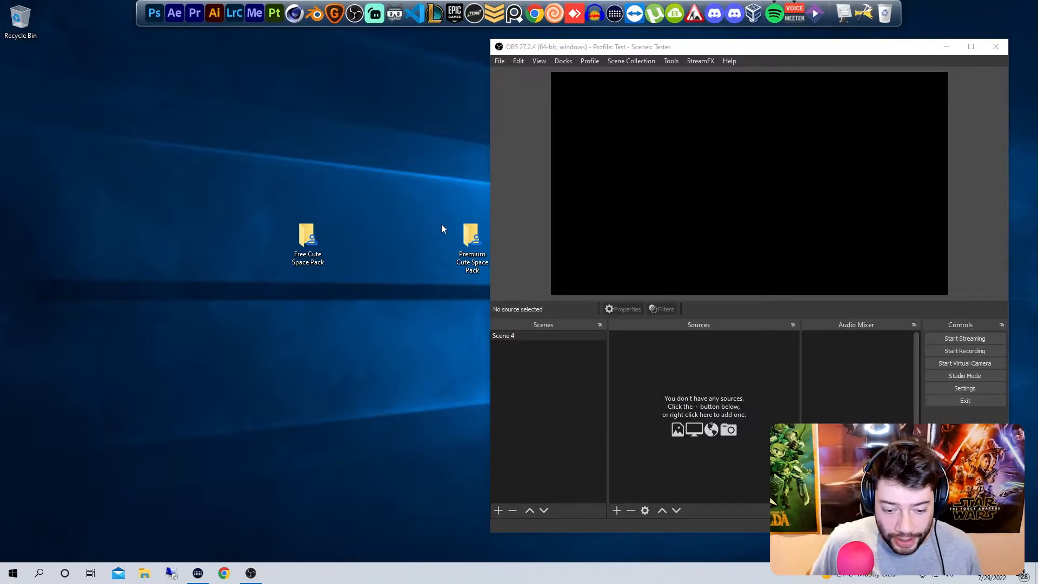
left_click_drag(305, 177, 238, 243)
left_click_drag(402, 174, 234, 311)
Step: Browse to the Stream folder on the SSD (E:) drive as an example storage location, and close the window
left_click(145, 573)
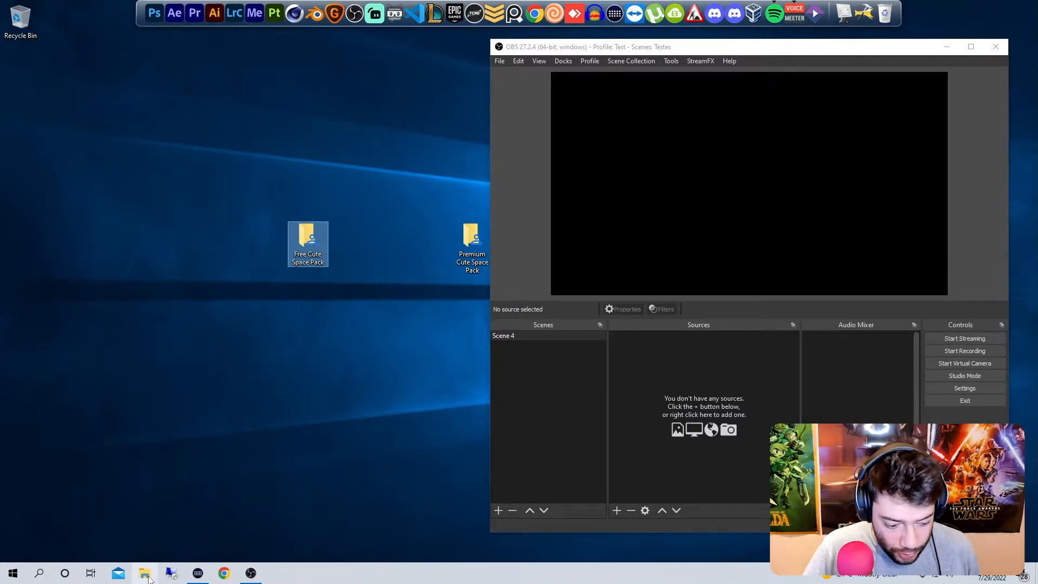
left_click_drag(401, 164, 532, 109)
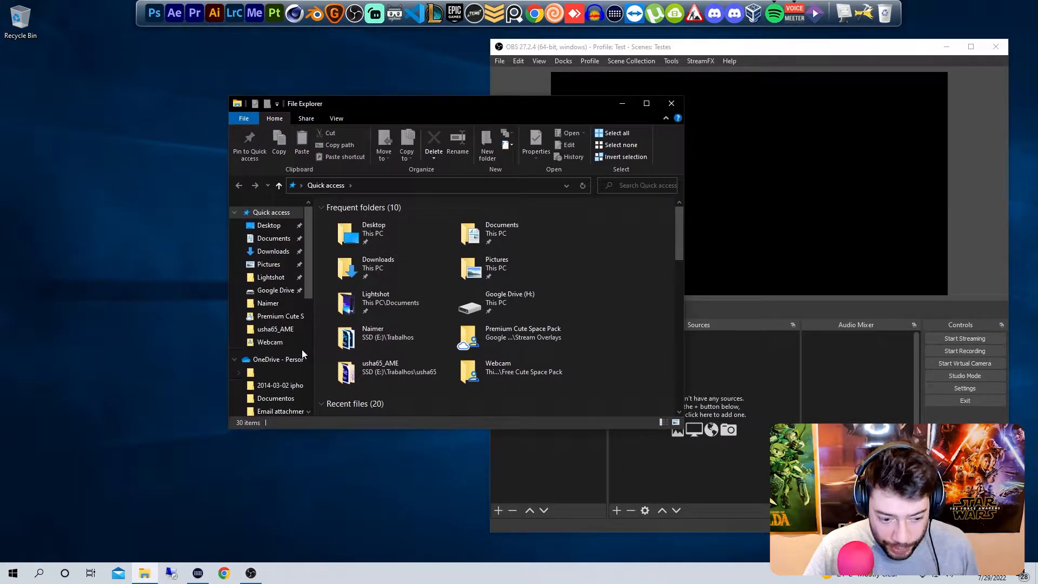
scroll(271, 352, "down", 2)
left_click(264, 381)
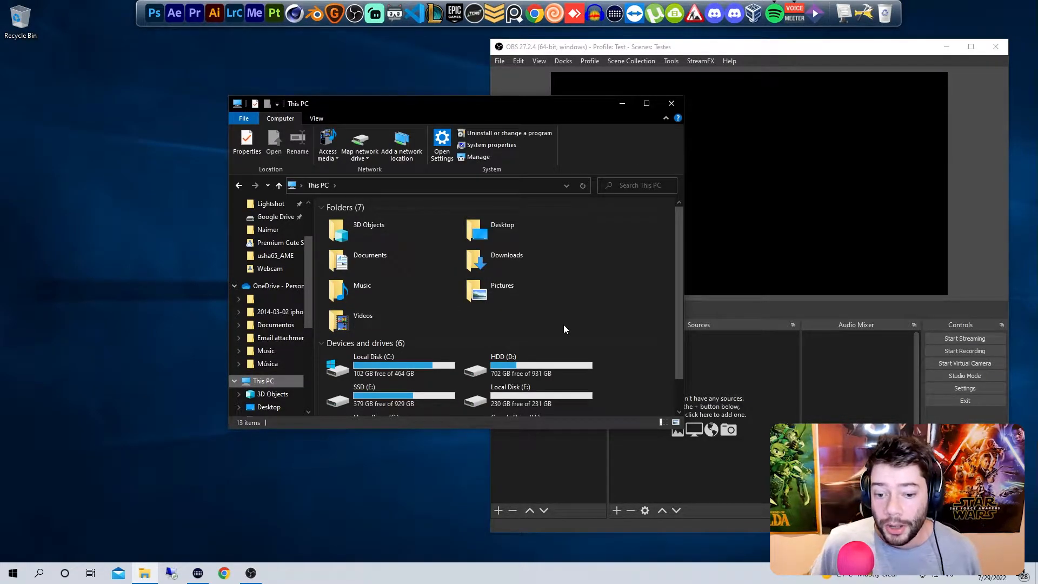
scroll(568, 324, "down", 1)
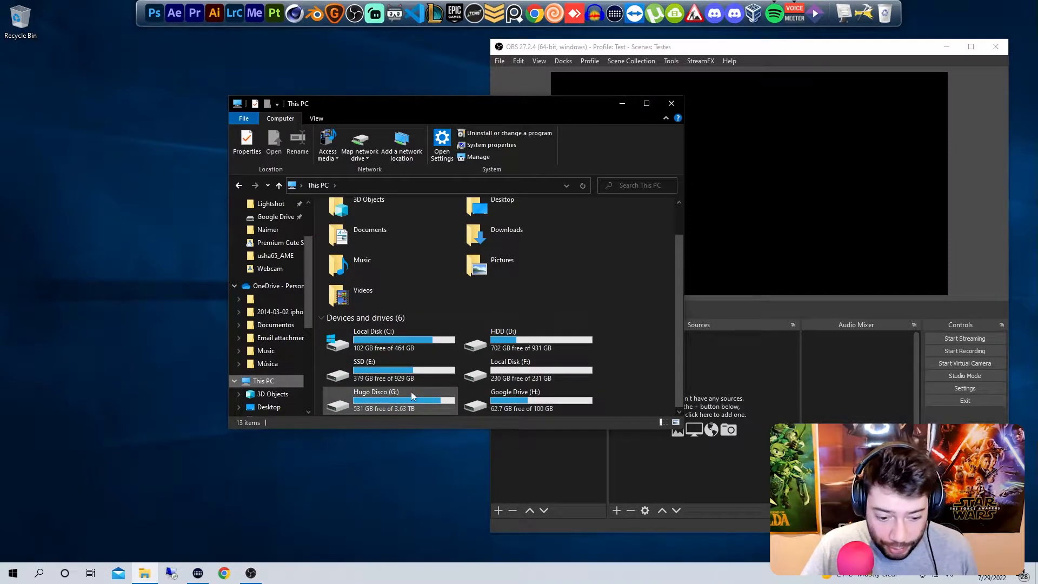
double_click(402, 372)
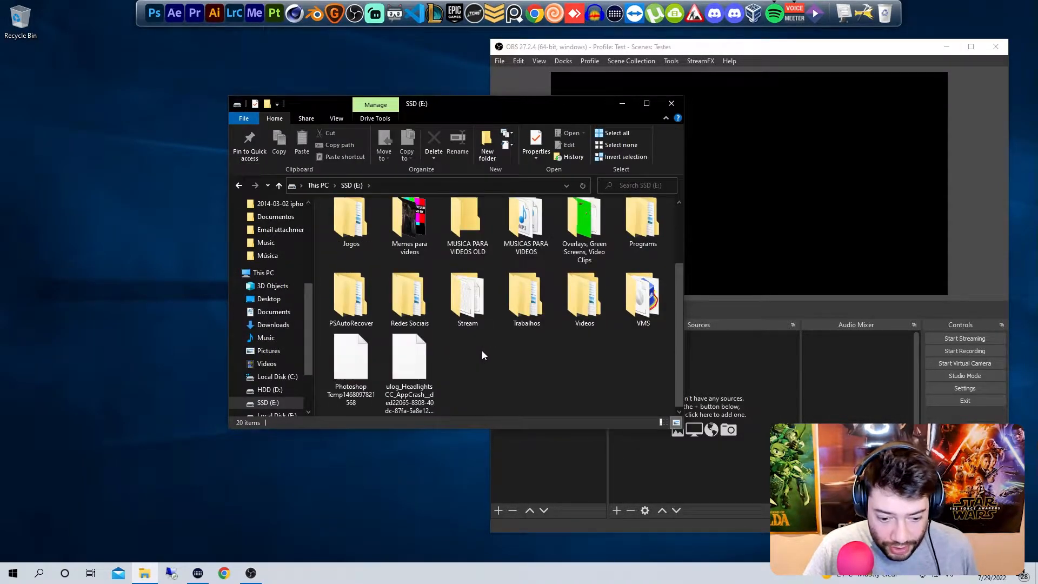
double_click(467, 297)
left_click_drag(473, 106, 696, 103)
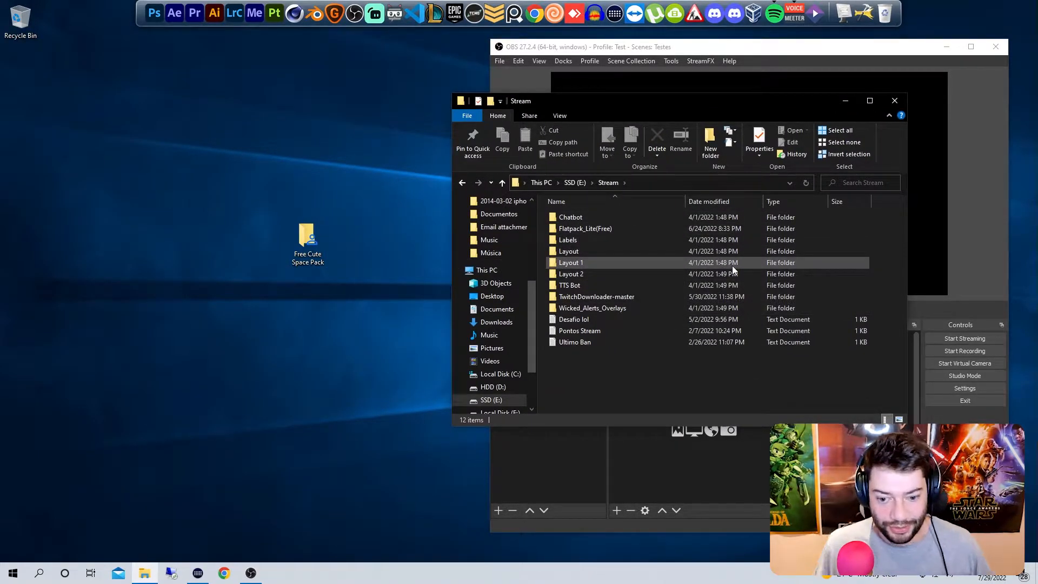
left_click(894, 104)
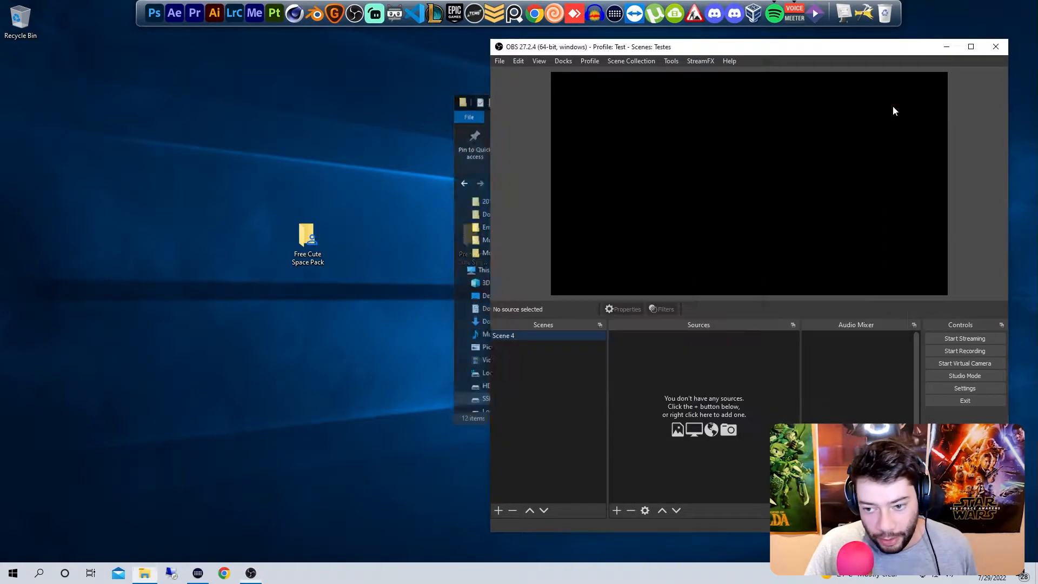
Step: Open the Free Cute Space Pack folder from the desktop and look inside its Panels subfolder before returning to the pack's main folder
double_click(317, 242)
left_click_drag(614, 103, 222, 57)
left_click(302, 246)
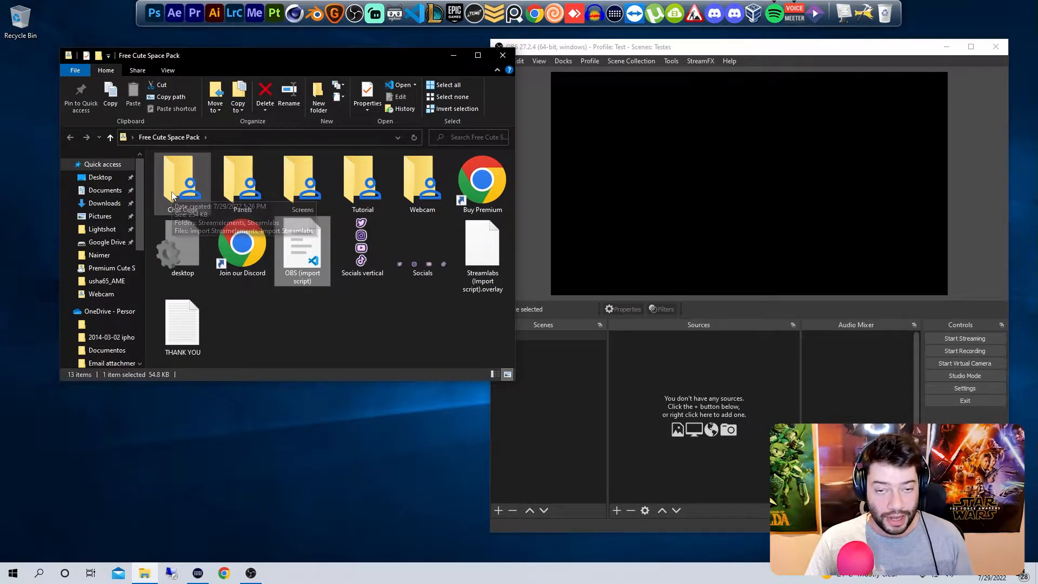
double_click(232, 186)
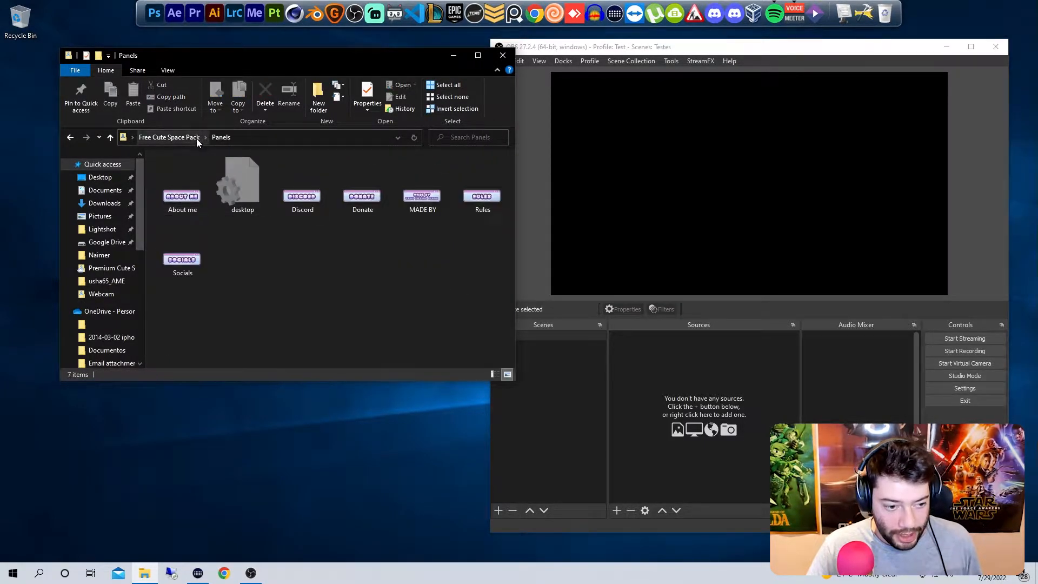
key("alt+Left")
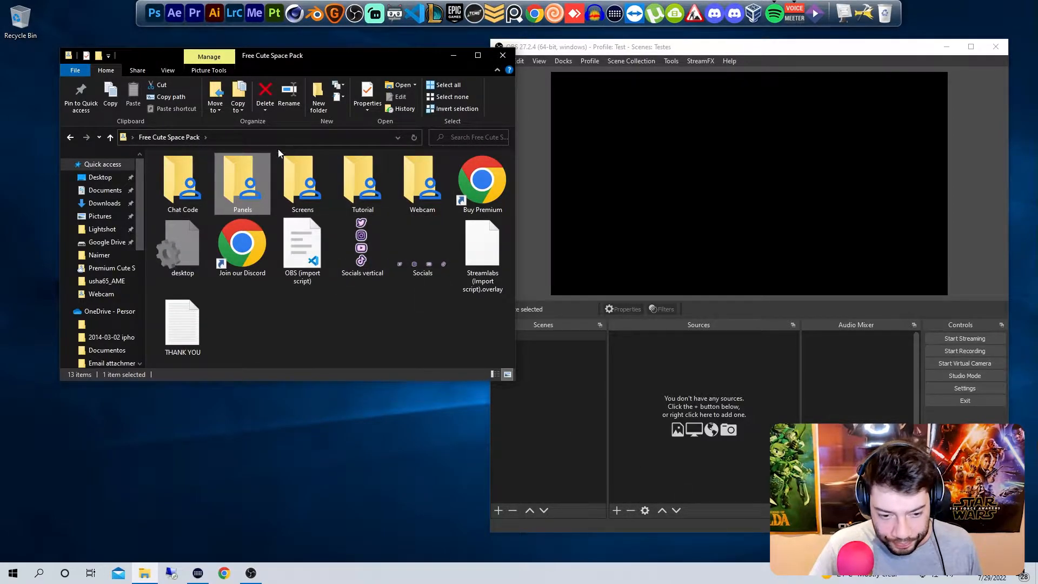
Step: Arrange the Free Cute Space Pack folder window and the OBS window side by side on the desktop
left_click_drag(299, 59, 296, 65)
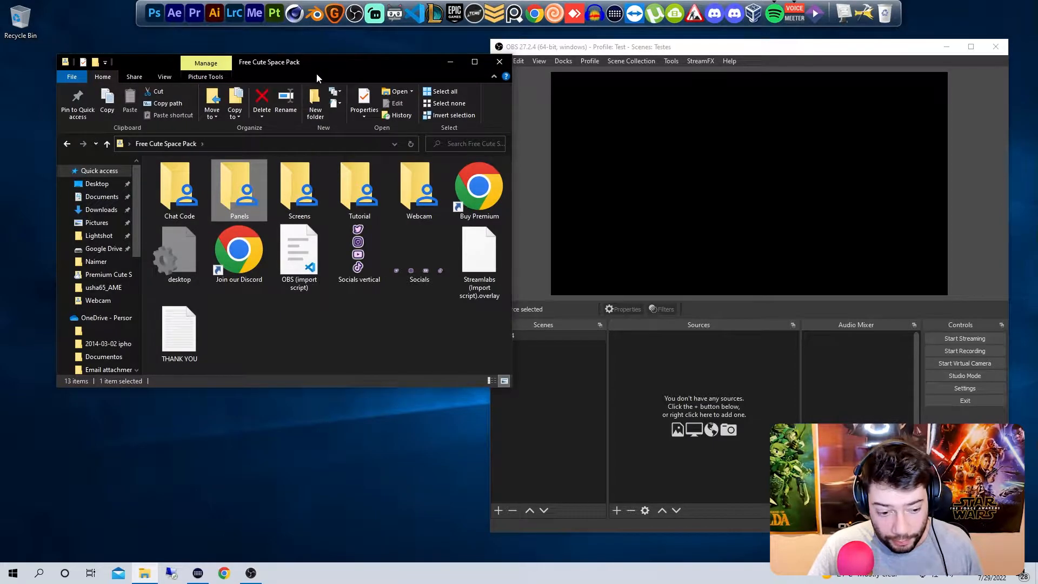
left_click_drag(662, 47, 672, 44)
mouse_move(352, 59)
left_mouse_down()
mouse_move(329, 58)
mouse_move(340, 56)
left_mouse_up()
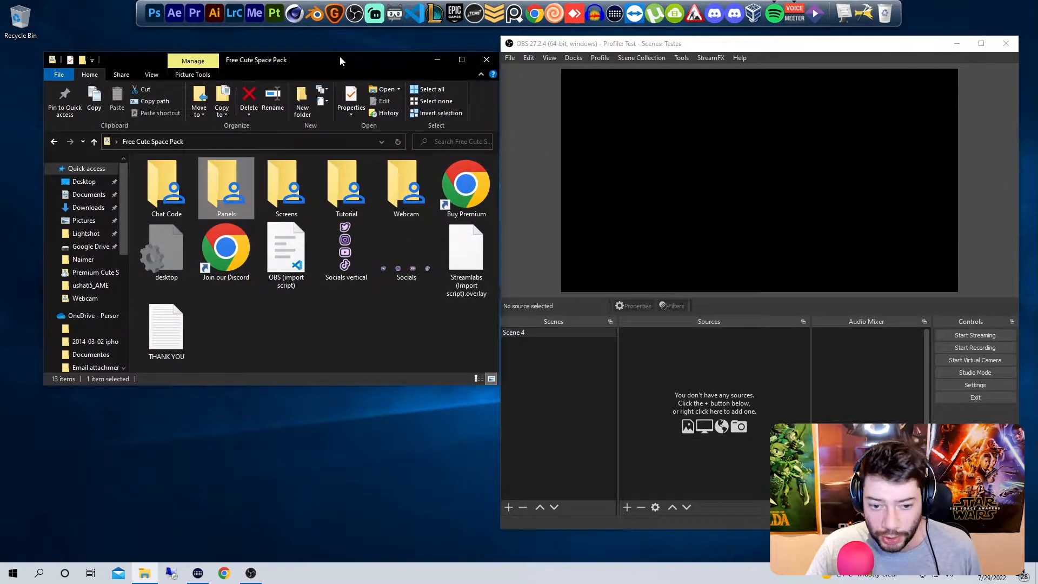
mouse_move(687, 45)
left_mouse_down()
mouse_move(607, 49)
mouse_move(673, 37)
left_mouse_up()
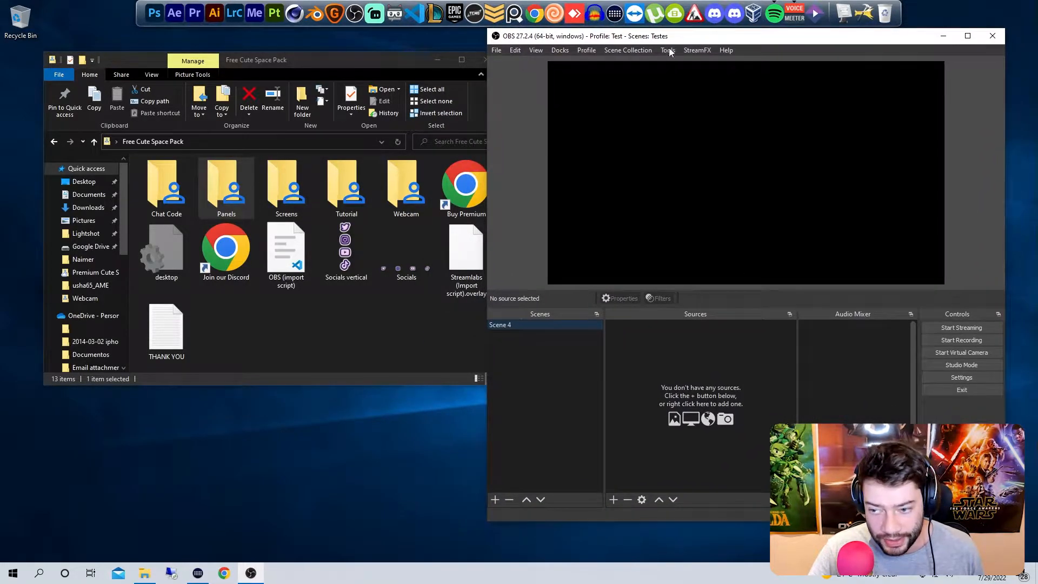
Step: Load the OBS (import script) Lua file from the desktop's Free Cute Space Pack folder into the OBS scripts
left_click(669, 51)
left_click(684, 142)
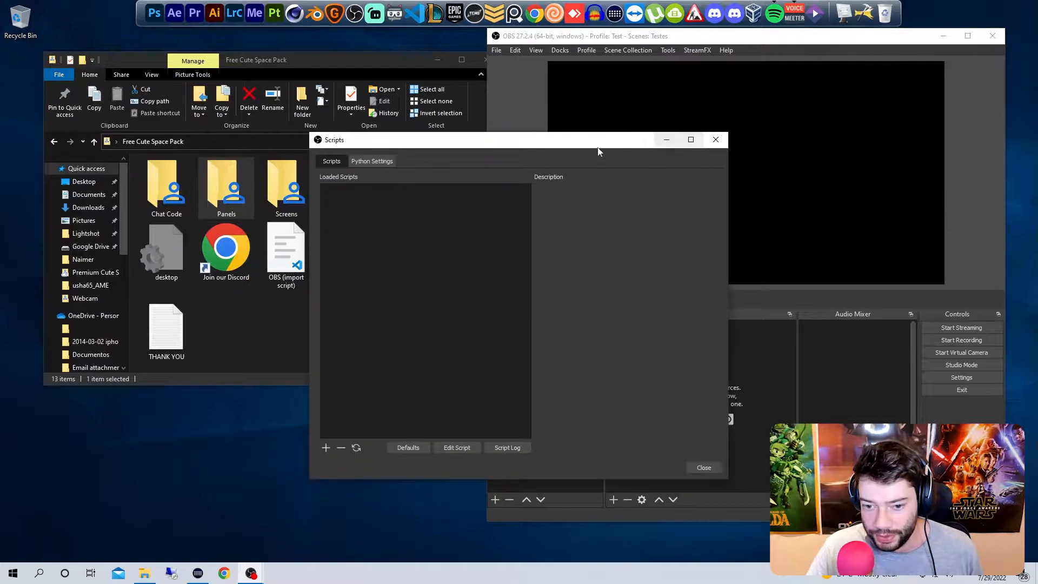
left_click_drag(607, 130, 801, 69)
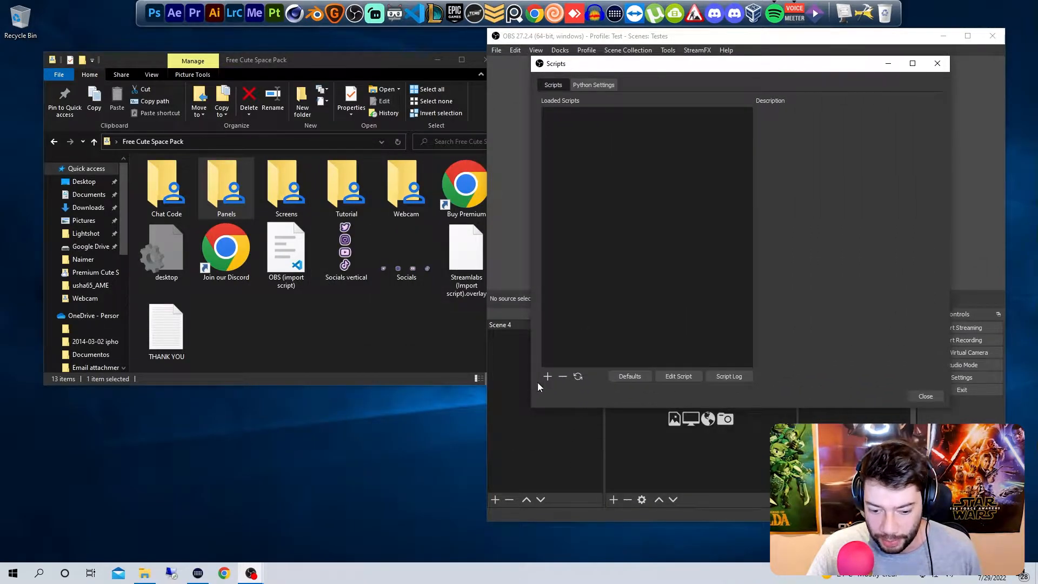
left_click(548, 375)
left_click_drag(914, 82, 658, 94)
scroll(346, 275, "up", 2)
left_click(335, 166)
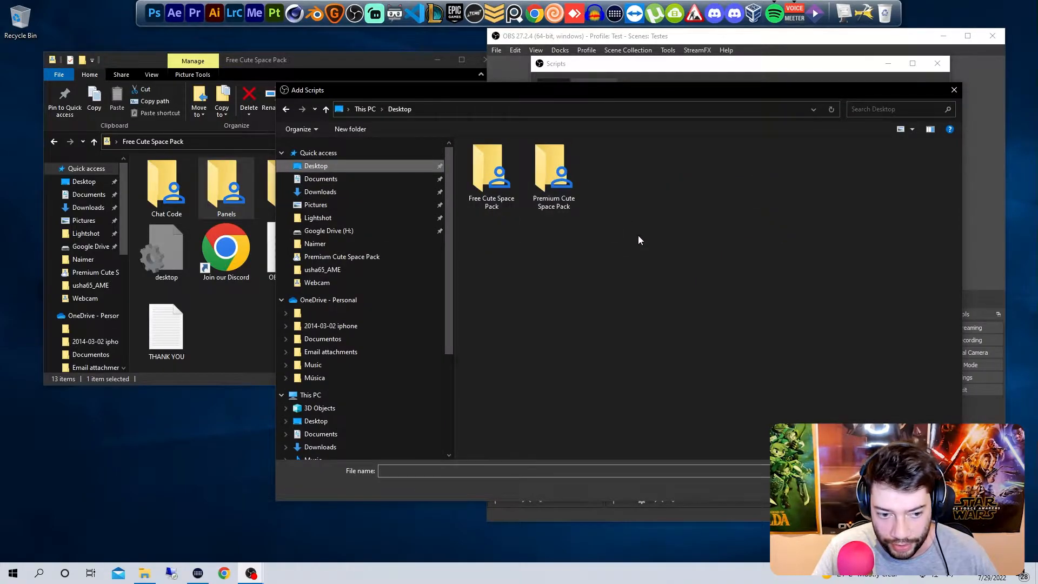
double_click(484, 172)
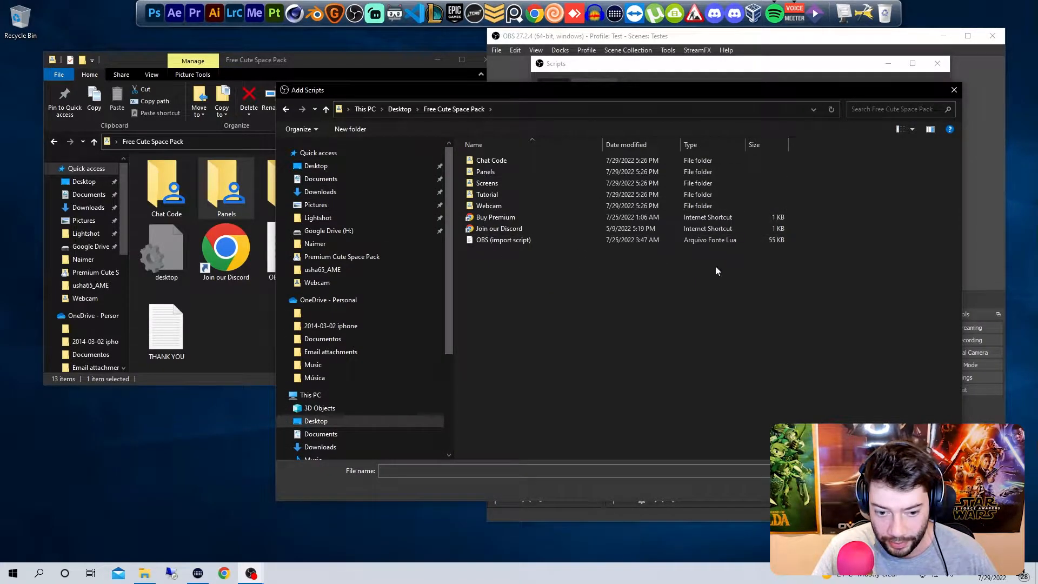
left_click(498, 242)
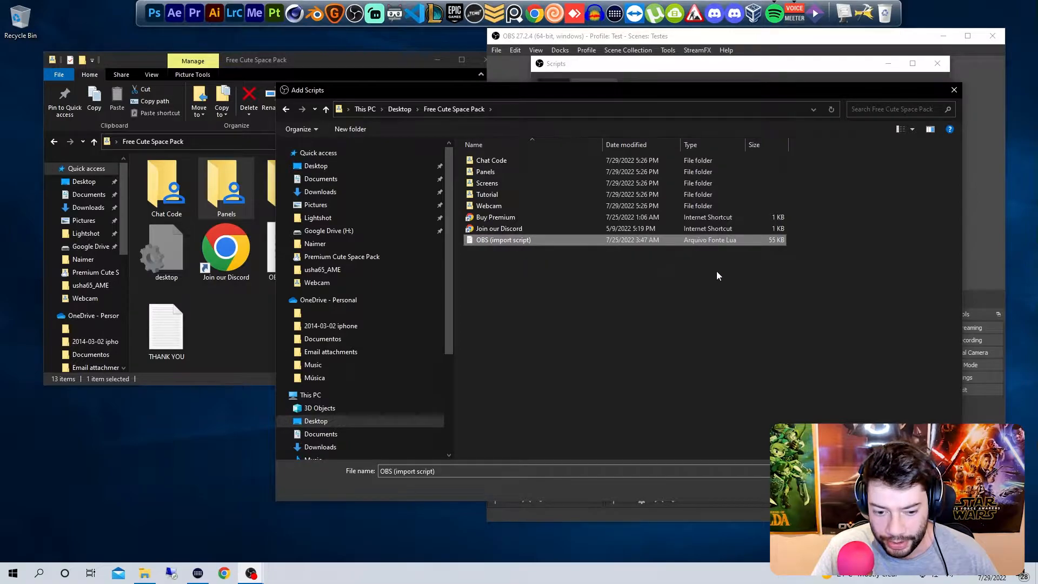
key("Return")
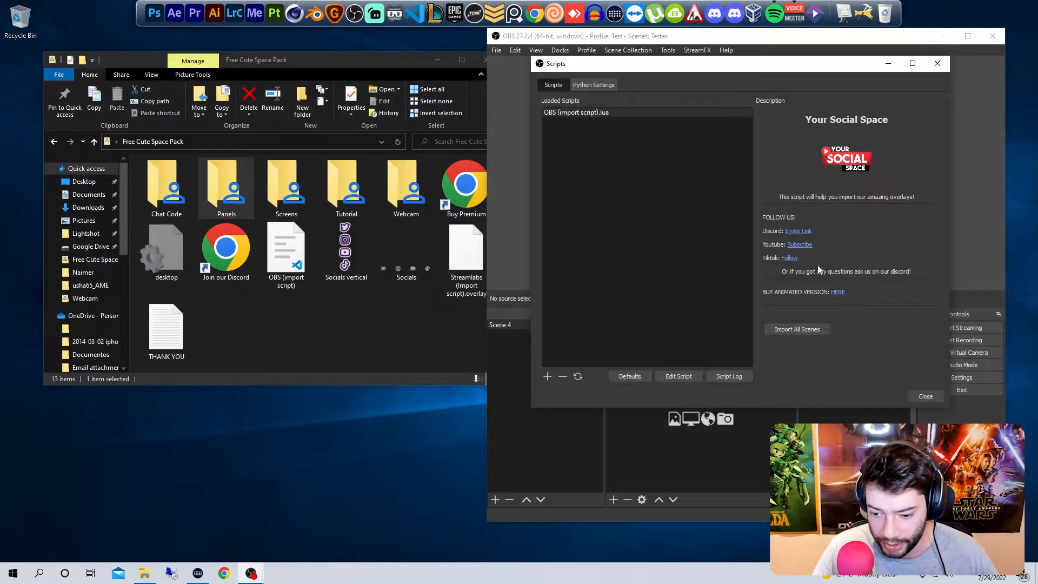
Step: Import all of the overlay pack's scenes using the loaded script, with its window moved clear of OBS
left_click_drag(756, 68, 268, 92)
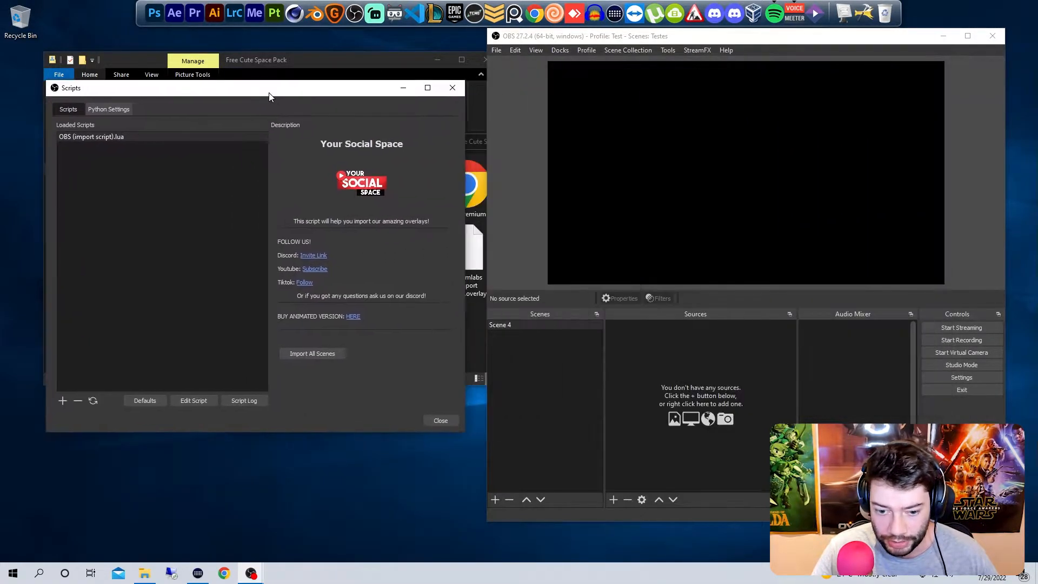
left_click(301, 353)
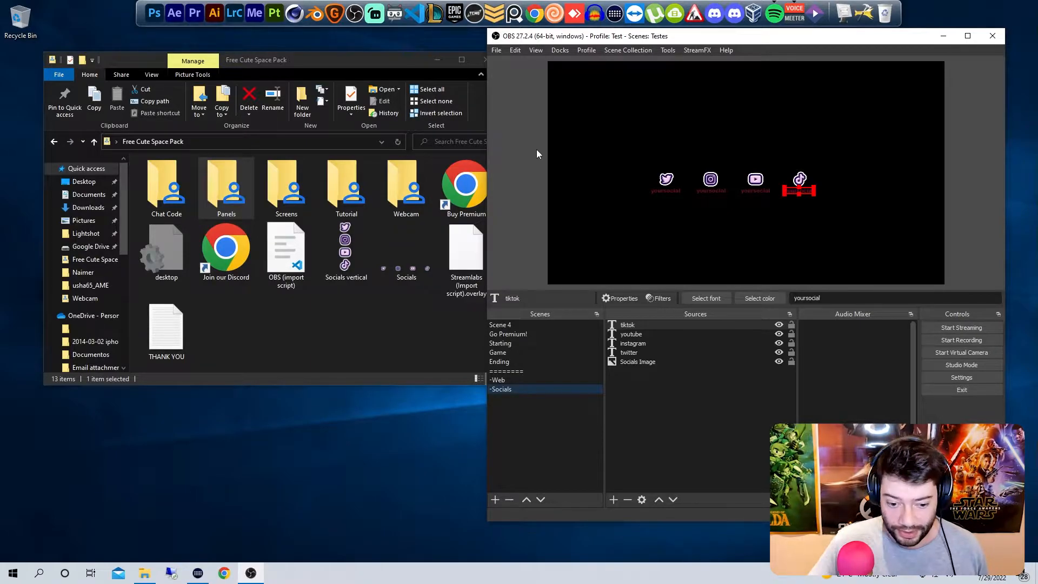
Step: Delete the Scene 4 and Go Premium! scenes from the scene collection
left_click(537, 325)
key("Delete")
key("Return")
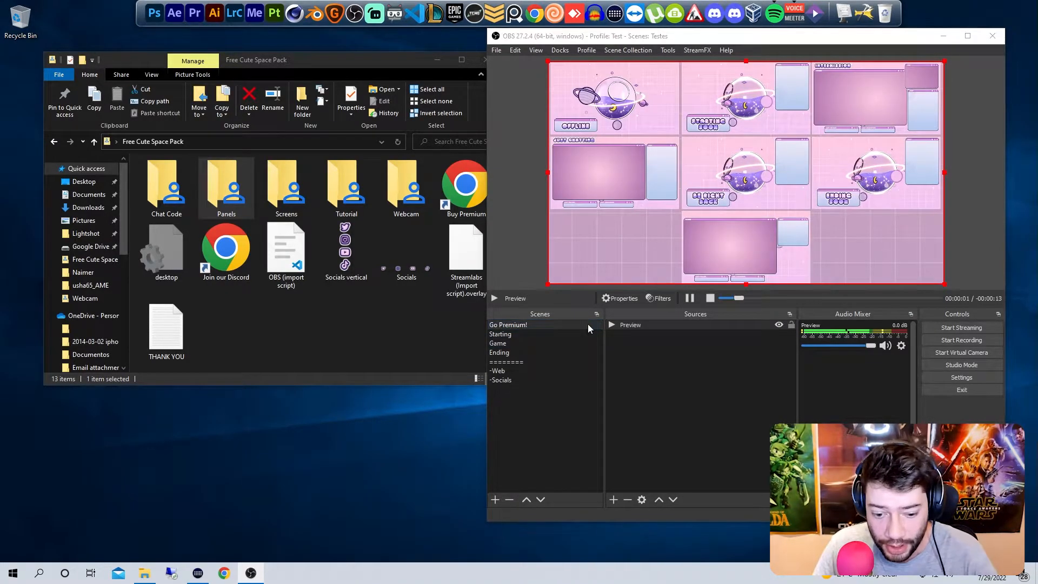
key("Delete")
key("Return")
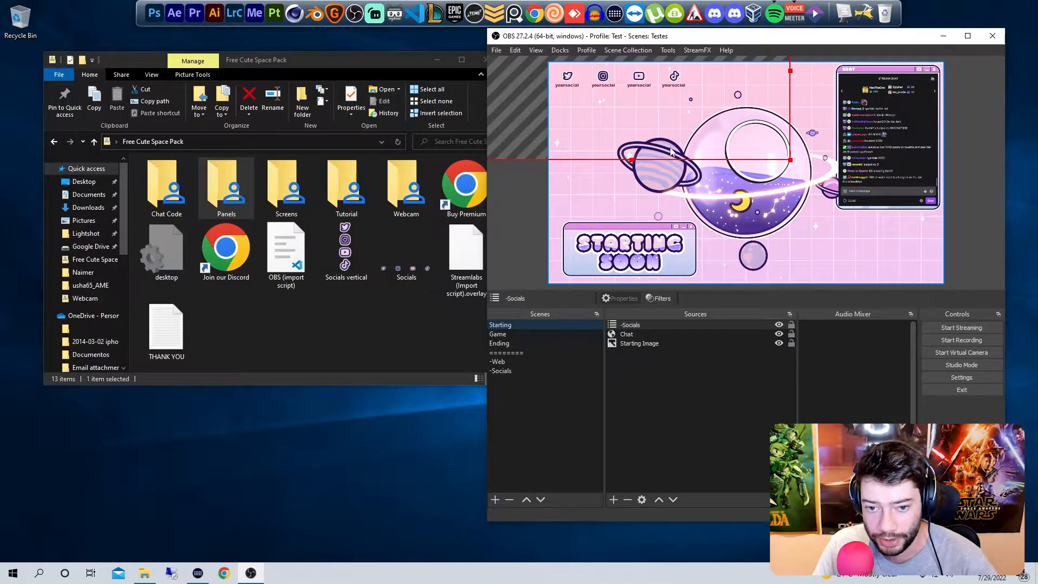
Step: Examine the contents of the Starting, Game, Ending, -Web and -Socials scenes, and return to the Starting scene
left_click(640, 385)
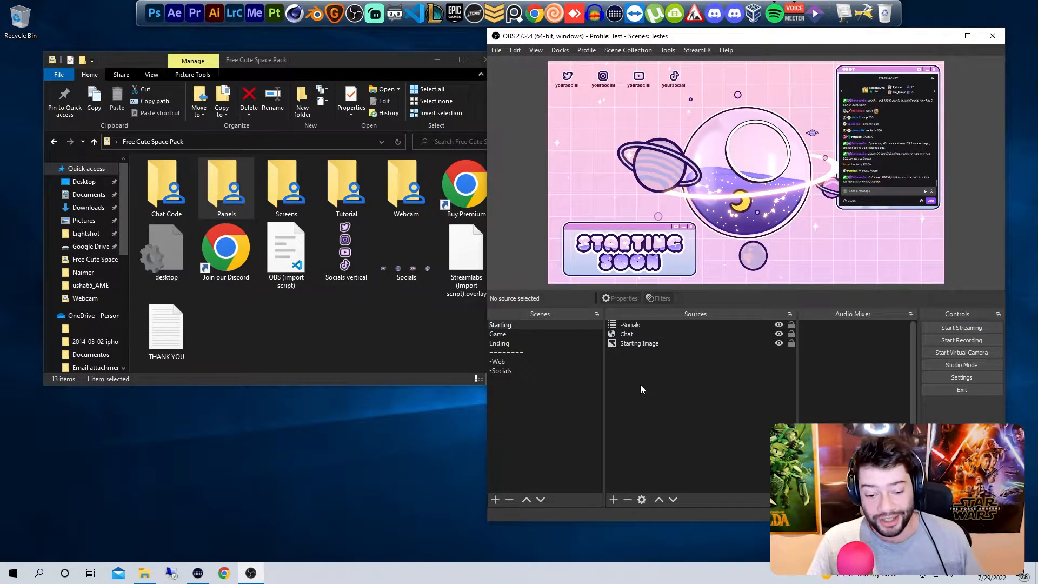
left_click(561, 332)
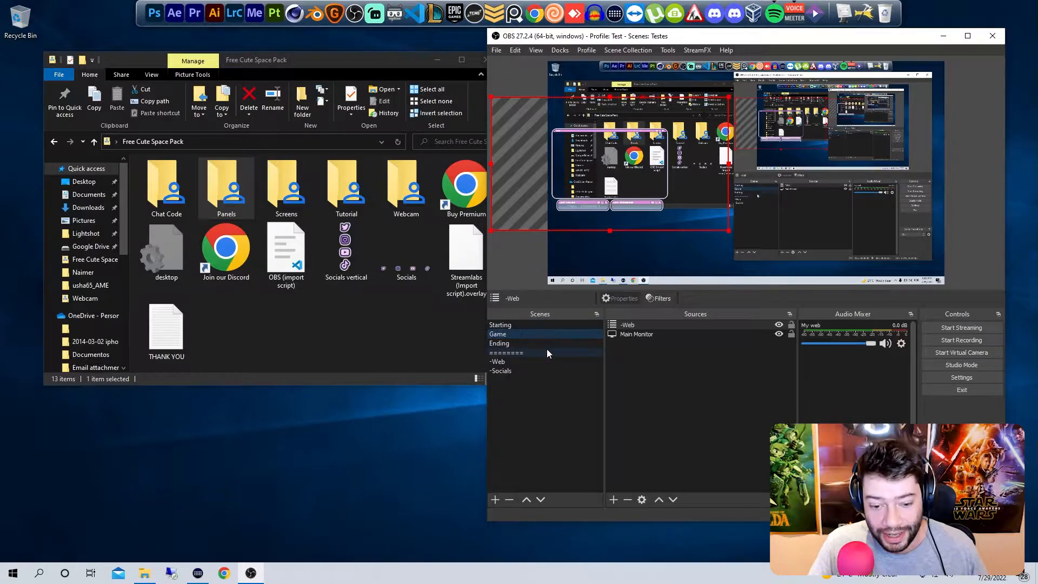
left_click(550, 343)
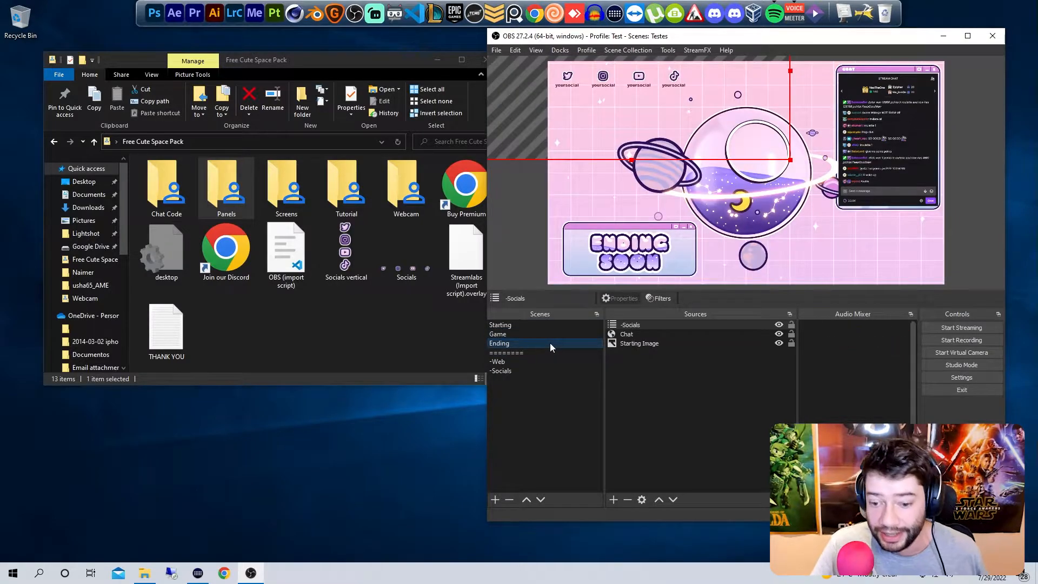
left_click(515, 362)
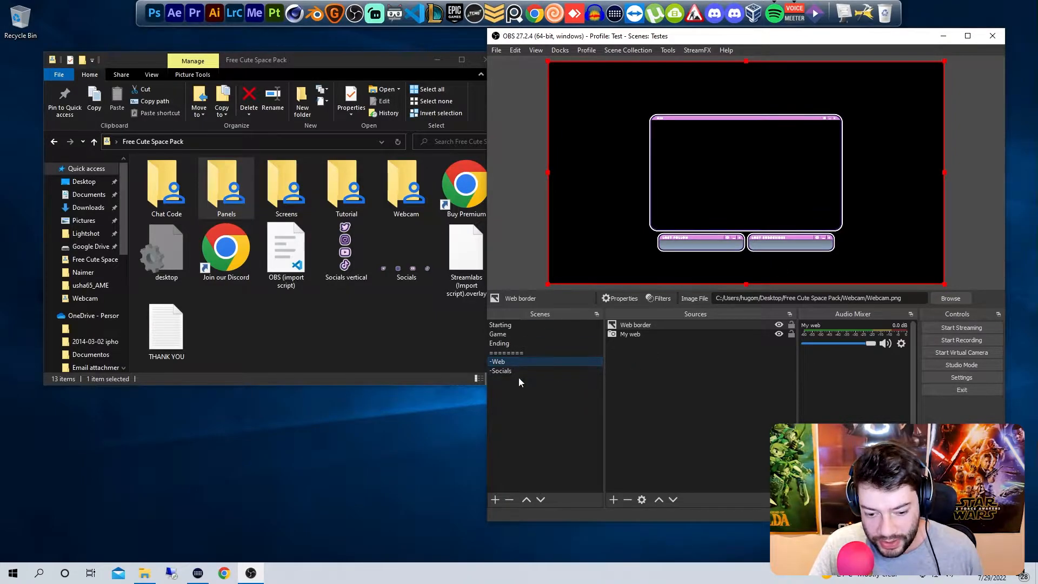
left_click(519, 373)
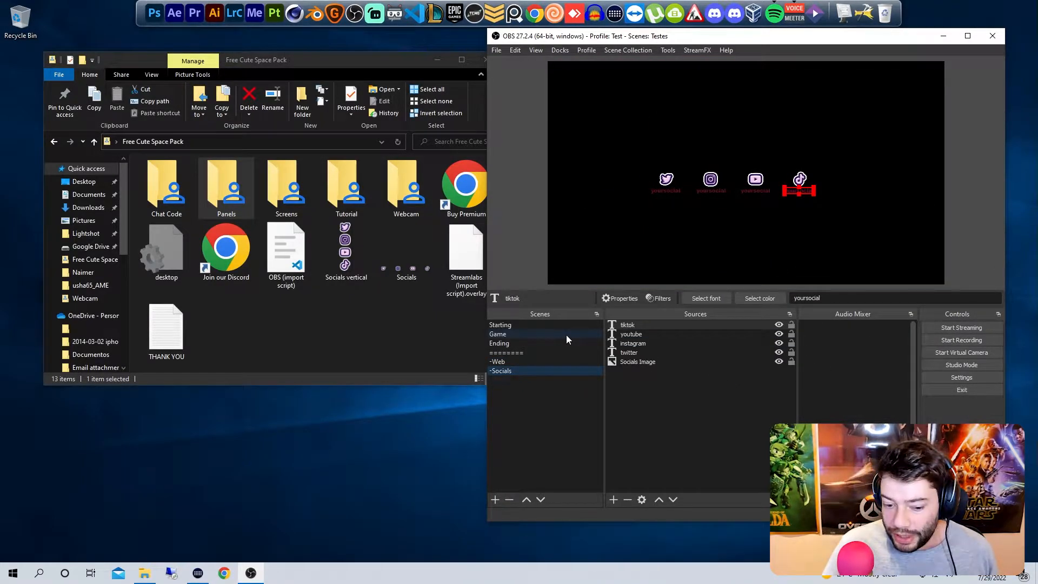
left_click(637, 384)
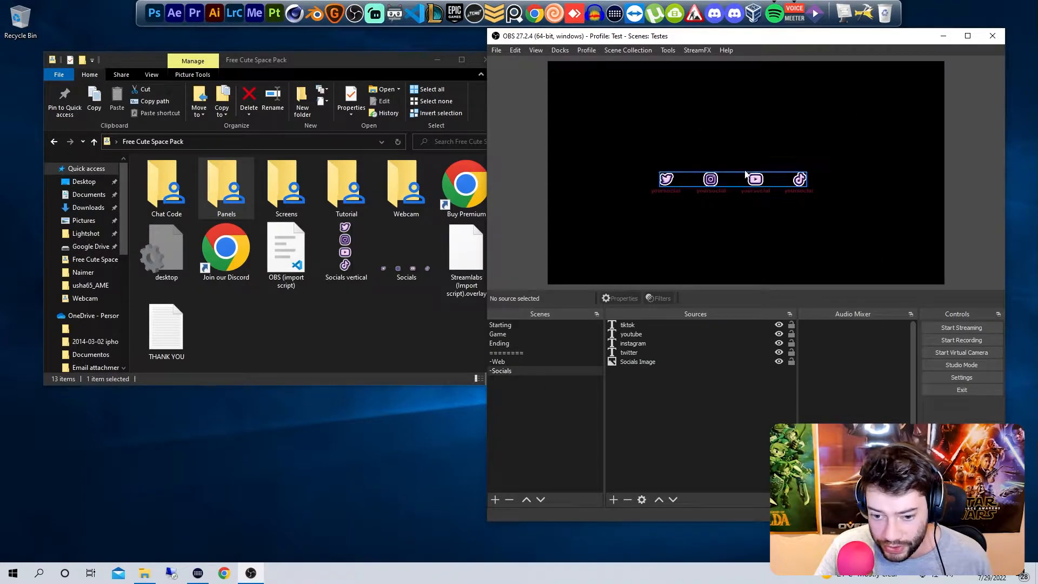
left_click(530, 326)
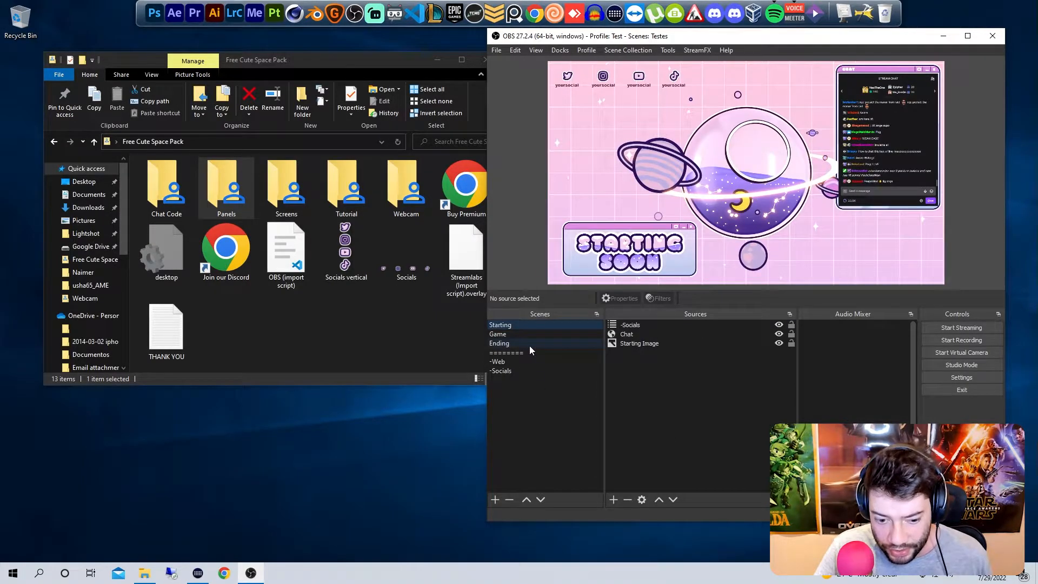
Step: Shift the row of social icons slightly up and to the left on the Ending scene's canvas
left_click(529, 344)
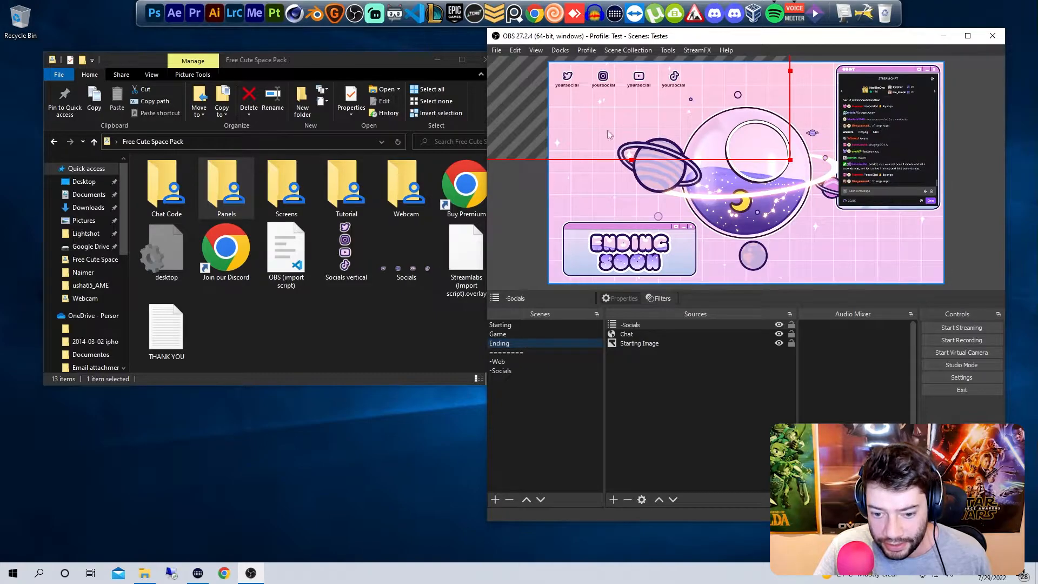
mouse_move(645, 98)
left_mouse_down()
mouse_move(651, 104)
mouse_move(642, 94)
left_mouse_up()
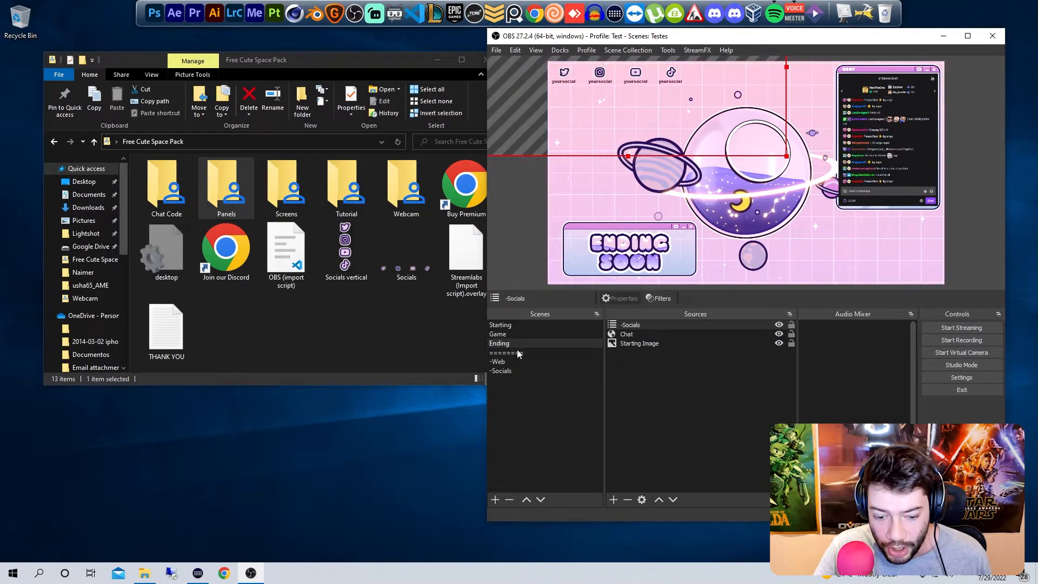
Step: In the -Socials scene, set the tiktok text to eg45g4, instagram to g45r4etgf4 and twitter to 4g4regt4re
left_click(516, 369)
left_click(667, 325)
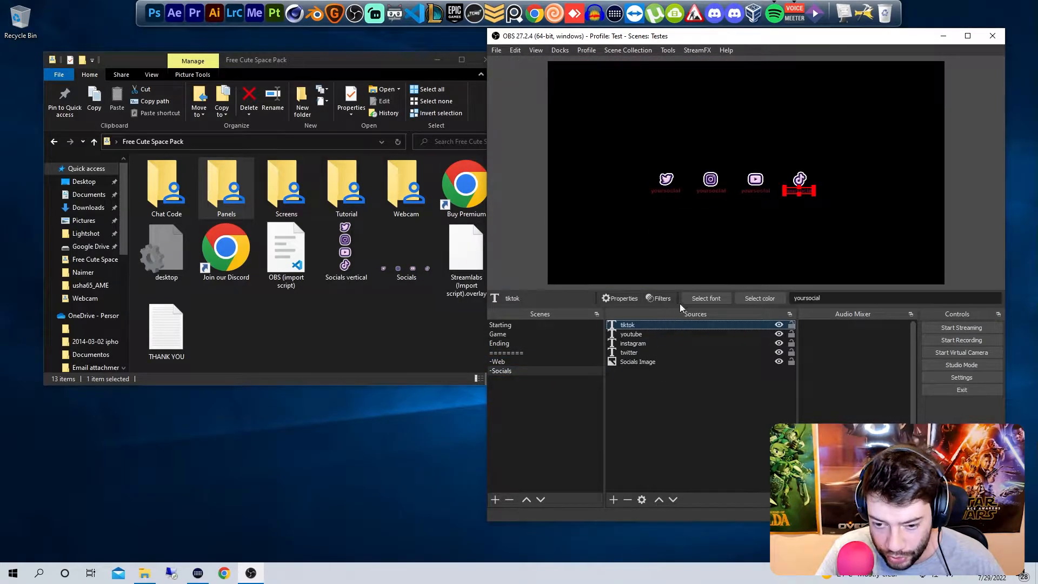
double_click(832, 297)
type("eg45g4")
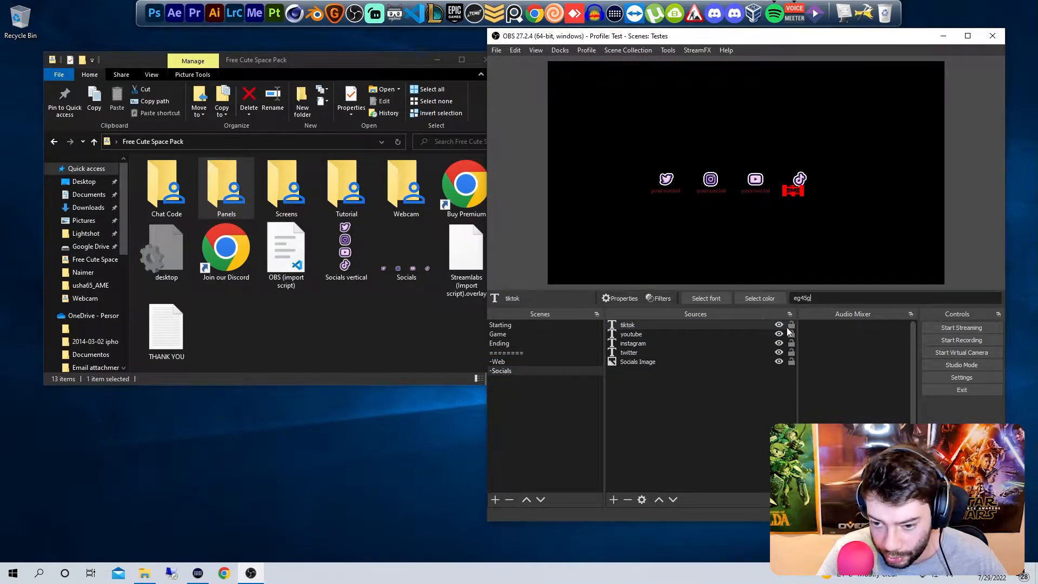
left_click(659, 343)
double_click(832, 297)
type("g45r4etgf4")
left_click(658, 352)
left_click(836, 298)
double_click(835, 298)
type("4g4regt4re")
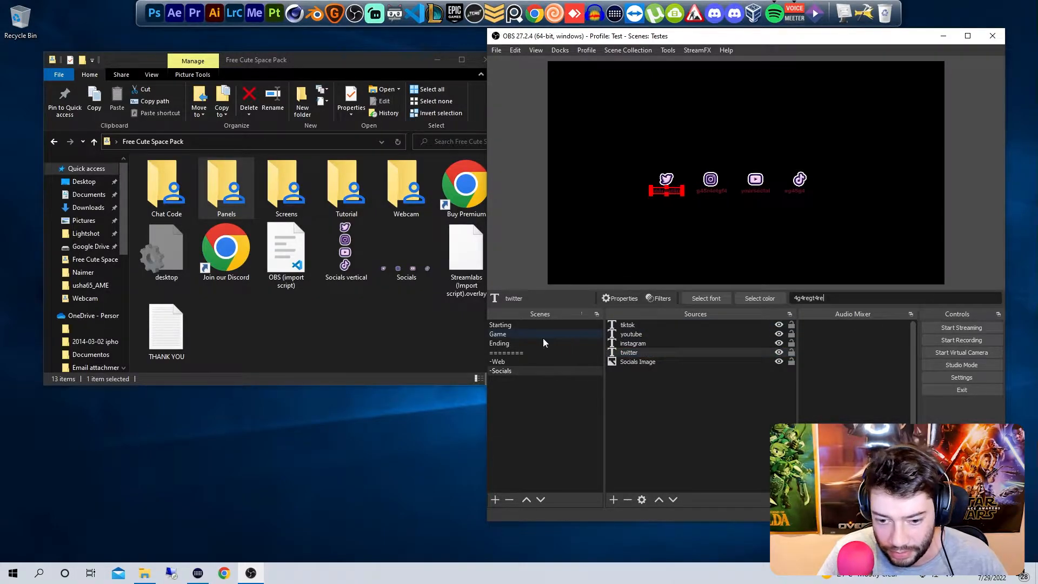
Step: Shift the social icons slightly right and down in the Starting scene, and check the handles in the Ending scene
left_click(536, 325)
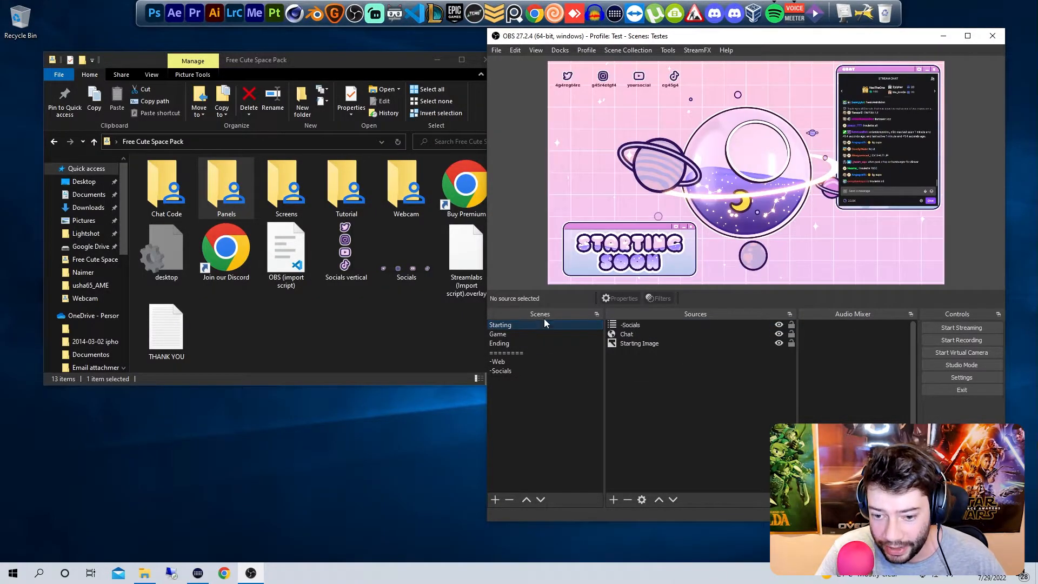
left_click(661, 88)
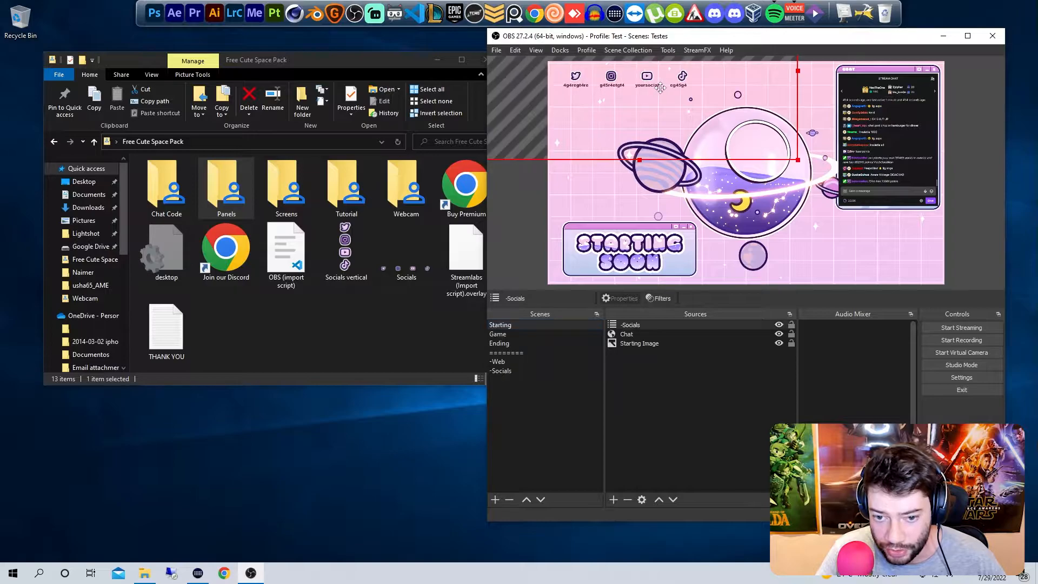
left_click(530, 343)
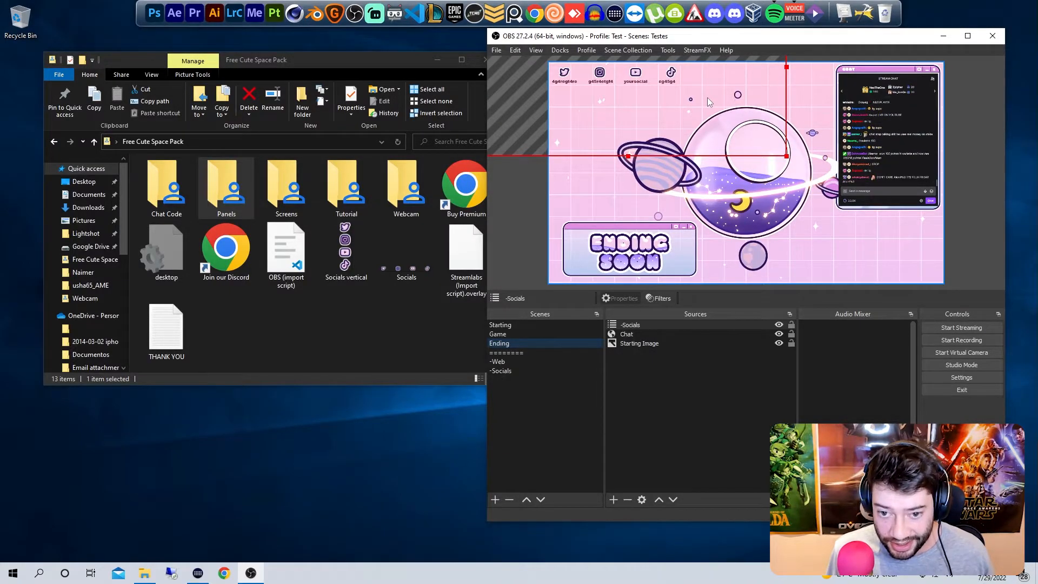
left_click(508, 370)
Step: In the -Web scene, preview Webcam 2 as the Web border image, and set it to Webcam 1 from the pack's Webcam folder
left_click(511, 363)
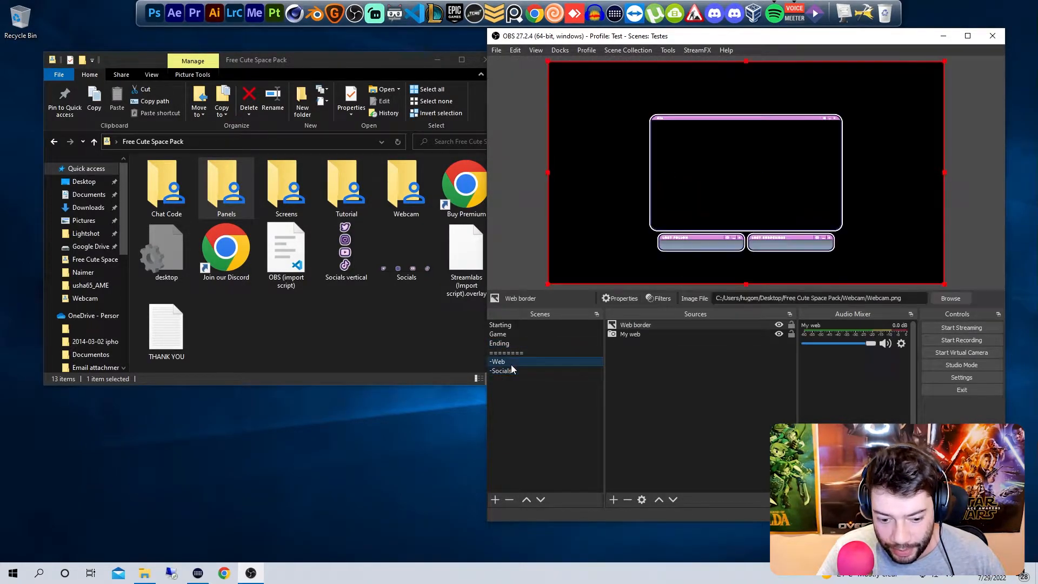
left_click(665, 333)
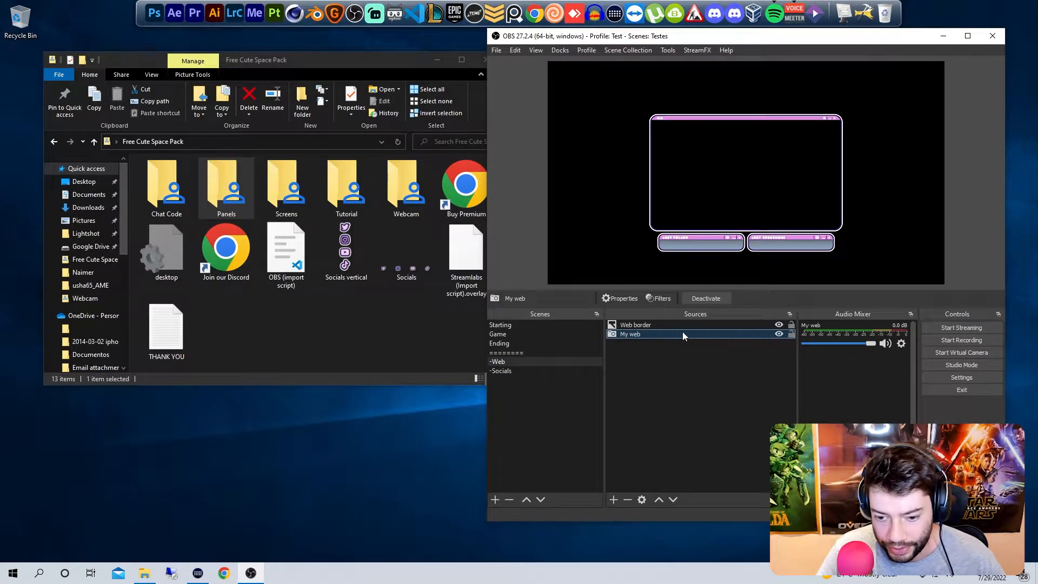
left_click(674, 327)
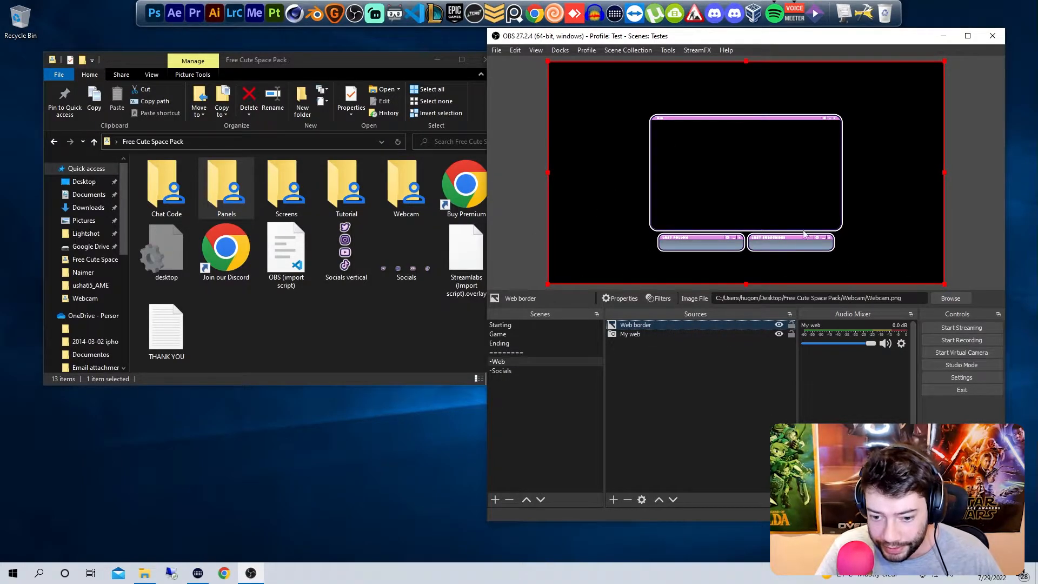
double_click(727, 323)
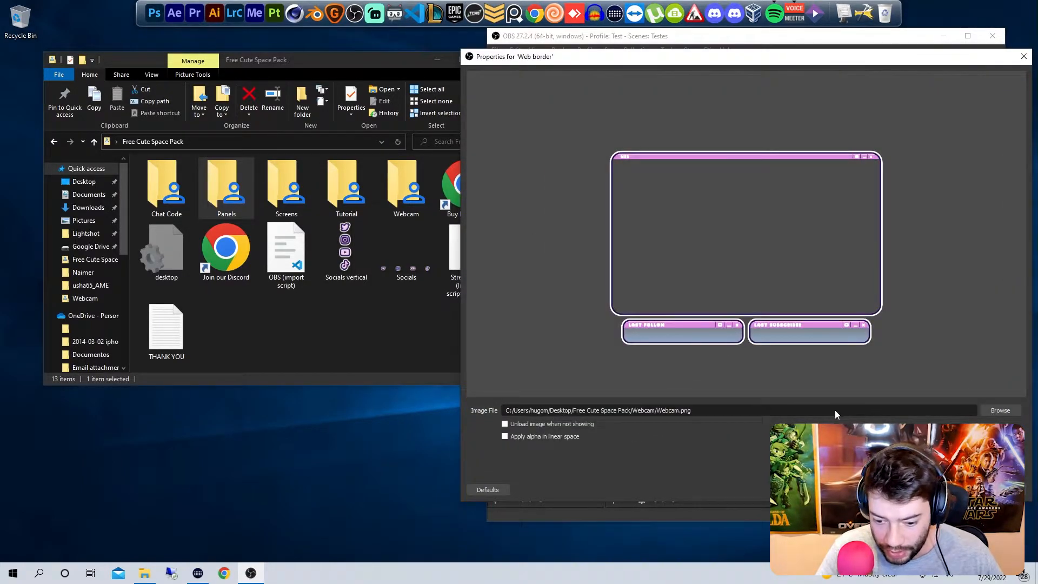
left_click(999, 411)
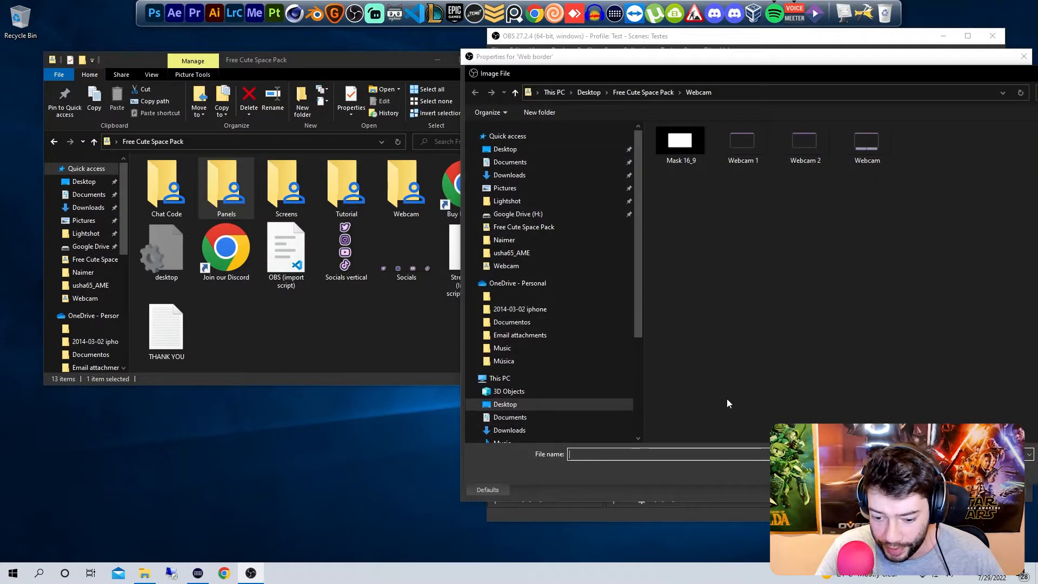
left_click_drag(773, 74, 681, 79)
left_click(598, 153)
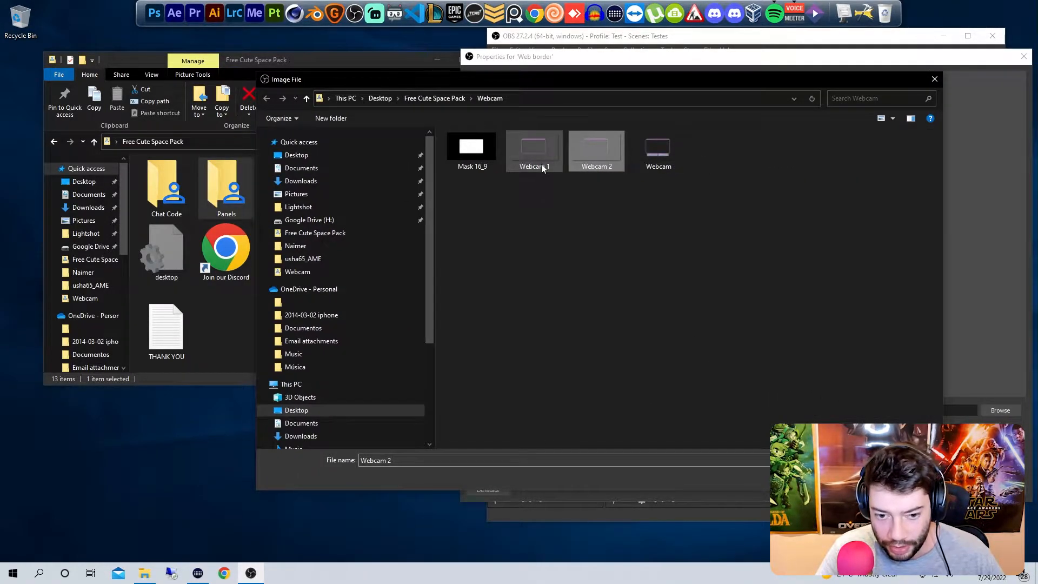
left_click(860, 477)
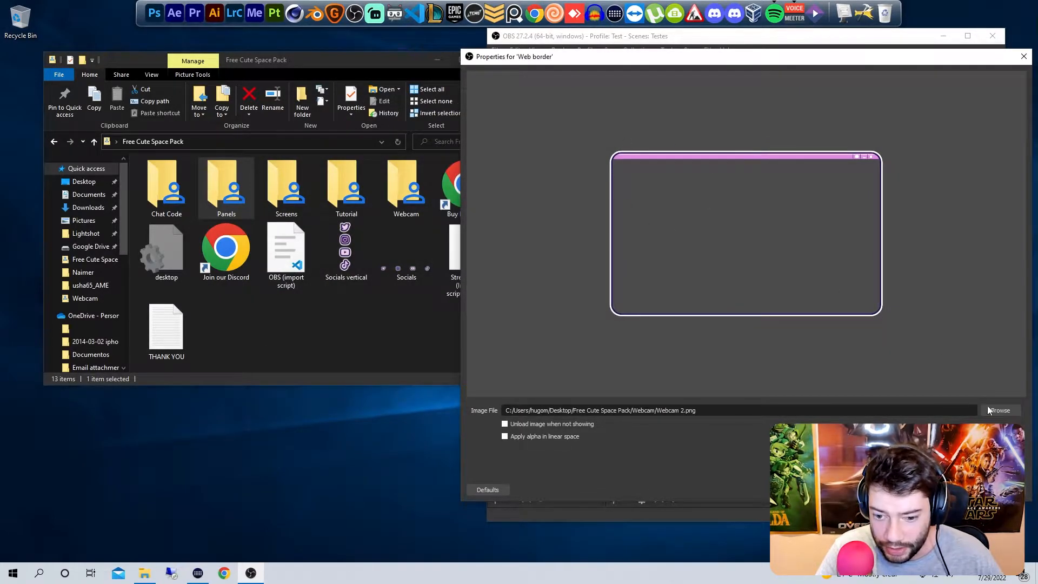
left_click(1000, 411)
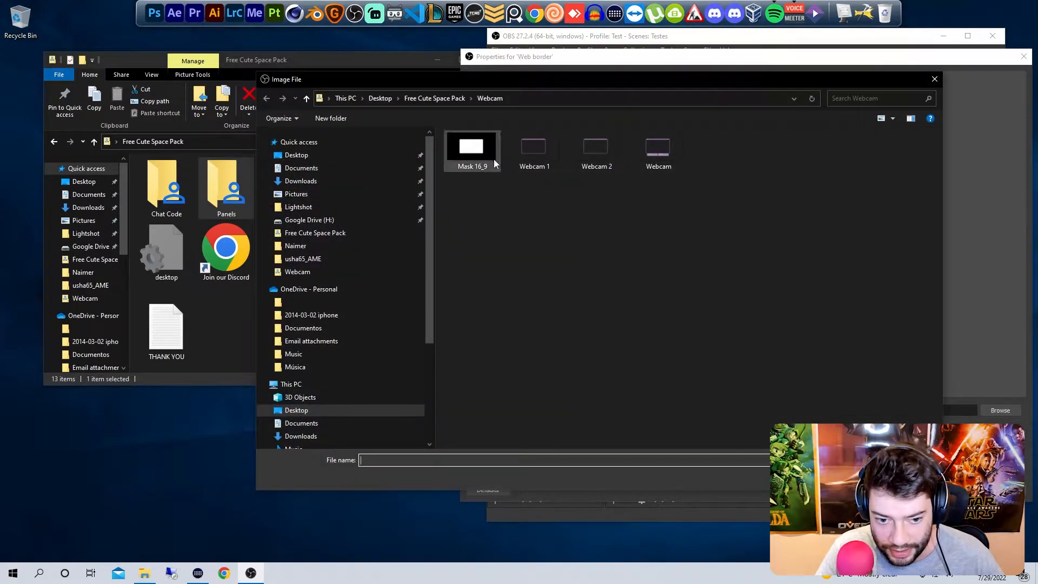
double_click(537, 151)
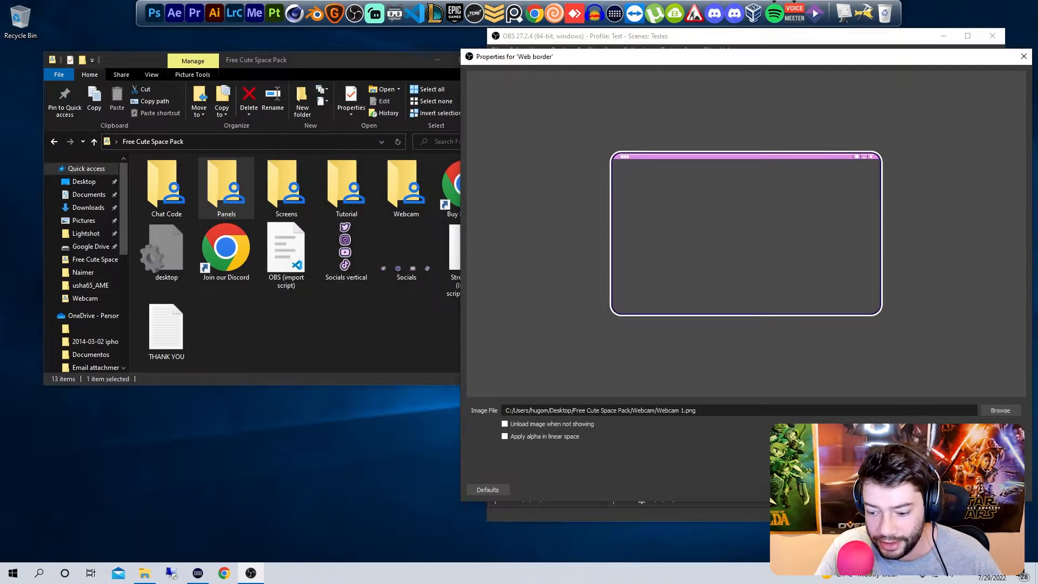
left_click(958, 490)
Step: Set the My web source's video device to Snap Camera
double_click(655, 335)
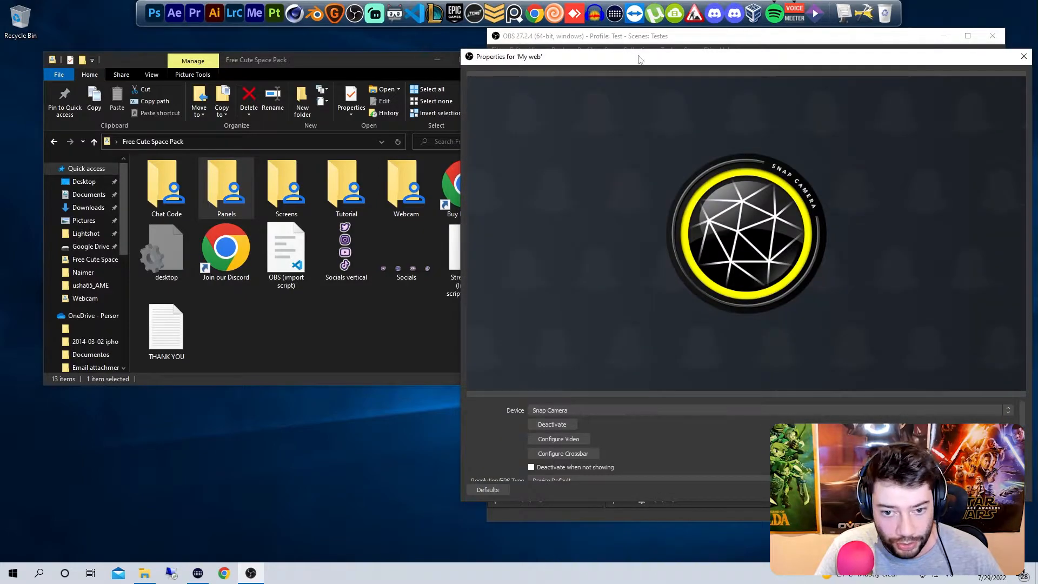
left_click_drag(649, 60, 489, 48)
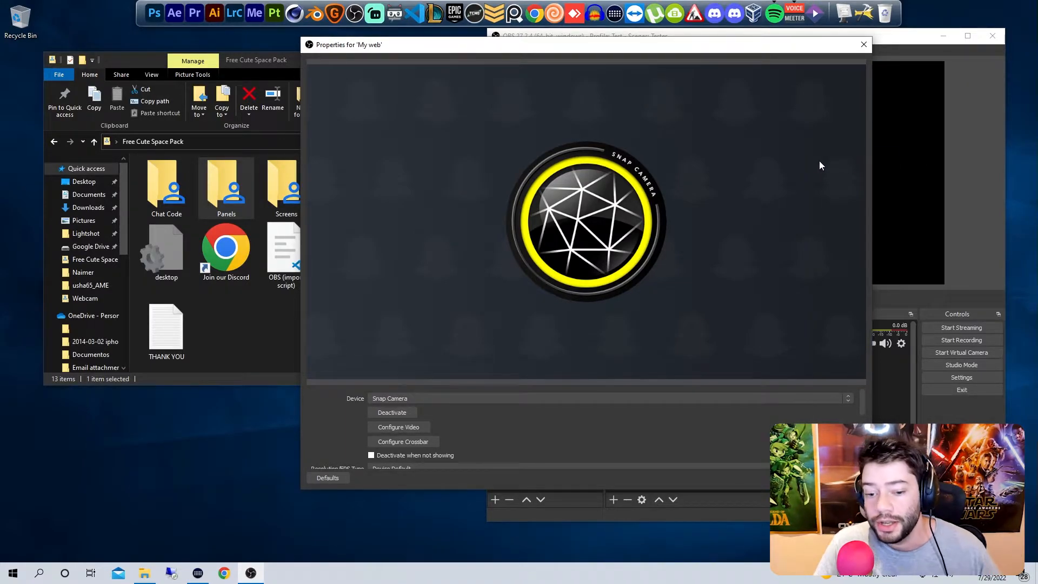
left_click(800, 478)
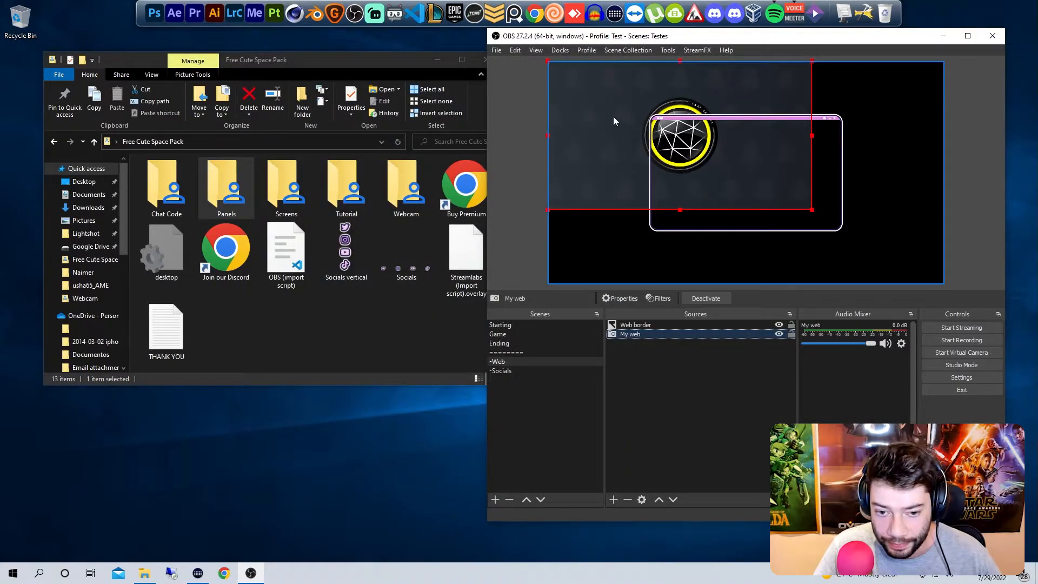
Step: Lock the Web border source, and move and scale the My web camera image to match the webcam frame's height
left_click(613, 116)
left_click(791, 327)
left_click(591, 128)
left_click_drag(592, 128, 646, 161)
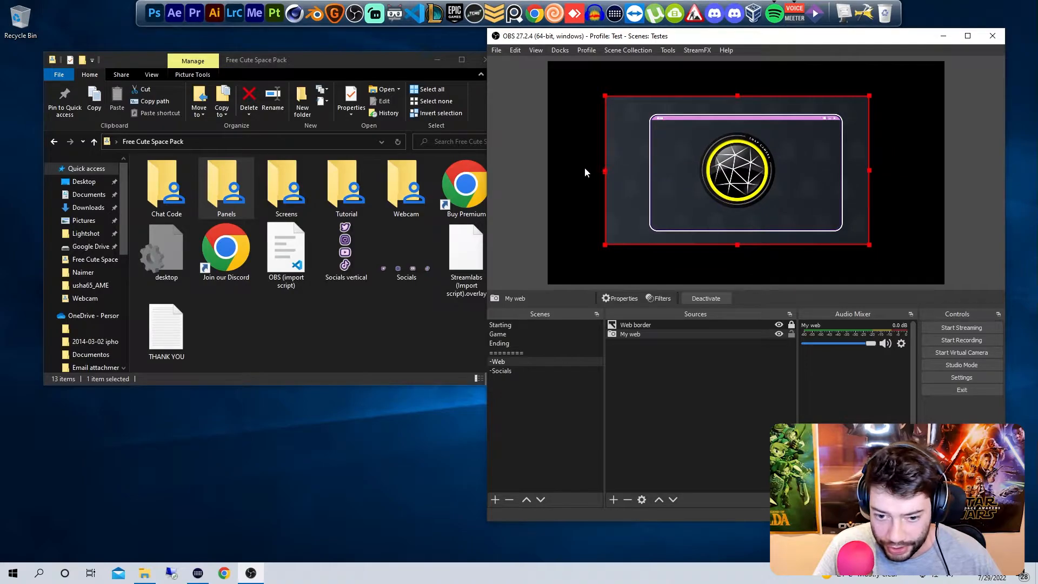
left_click_drag(605, 97, 649, 116)
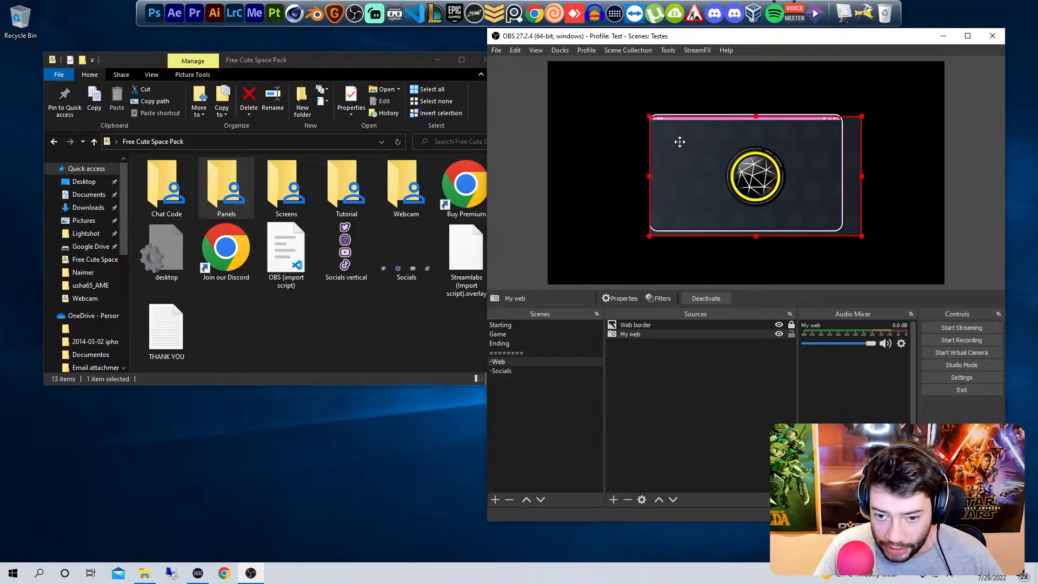
left_click_drag(862, 236, 823, 200)
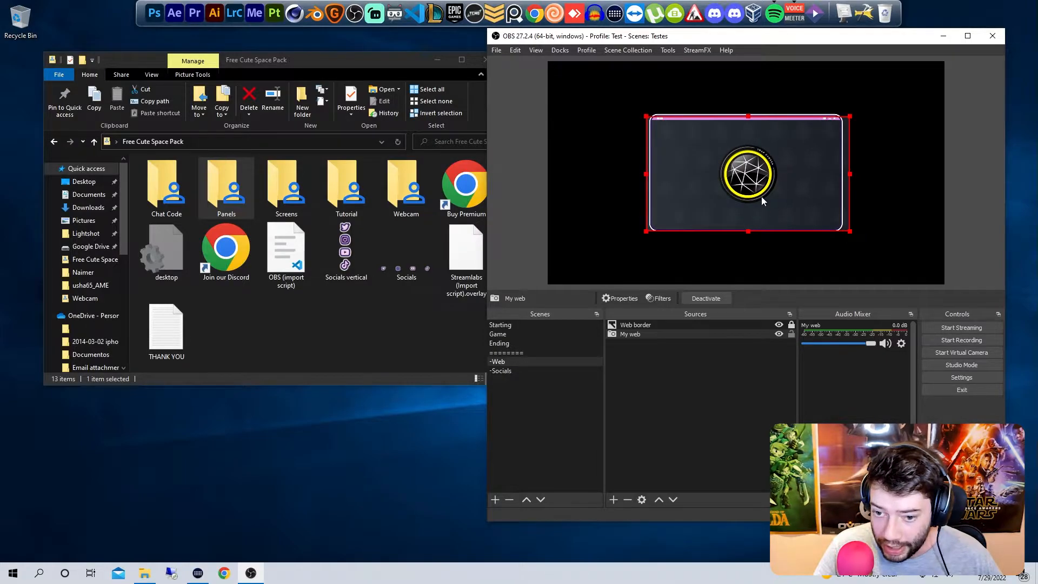
Step: Crop the camera image's left and right edges flush with the webcam frame and deselect the source
left_click_drag(648, 175, 651, 173)
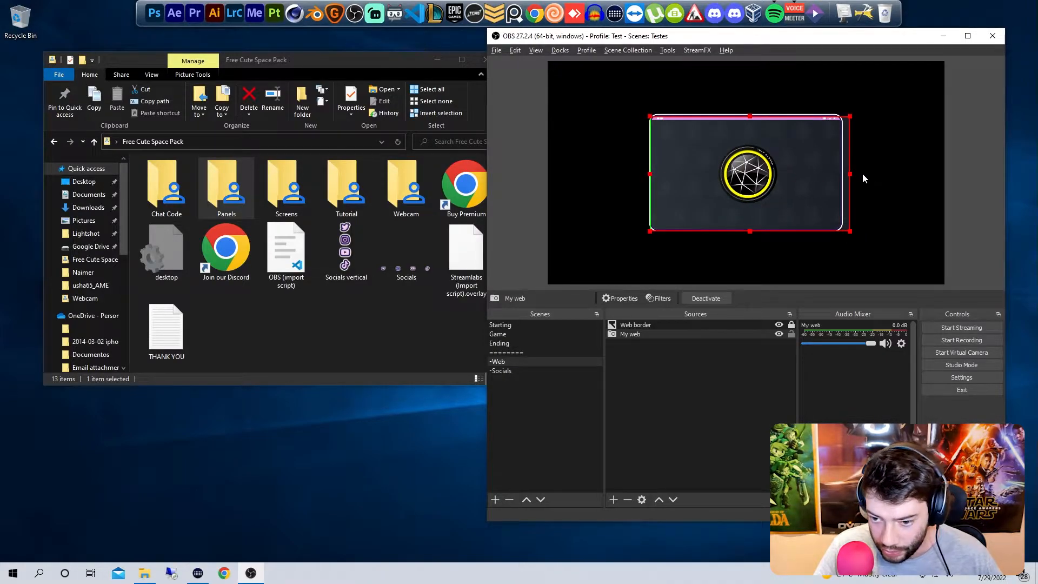
left_click_drag(852, 174, 843, 174)
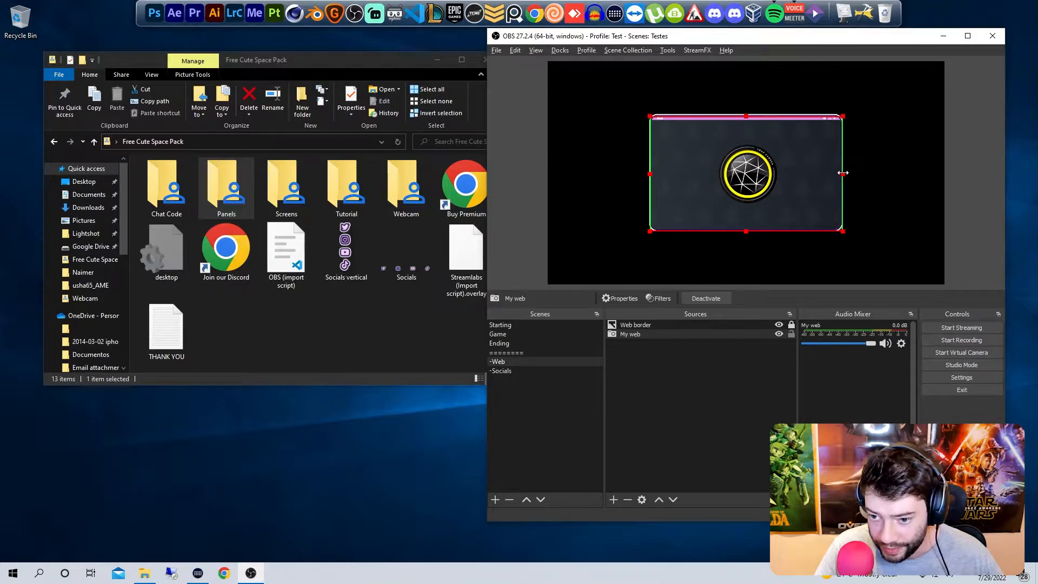
left_click(719, 334, "ctrl")
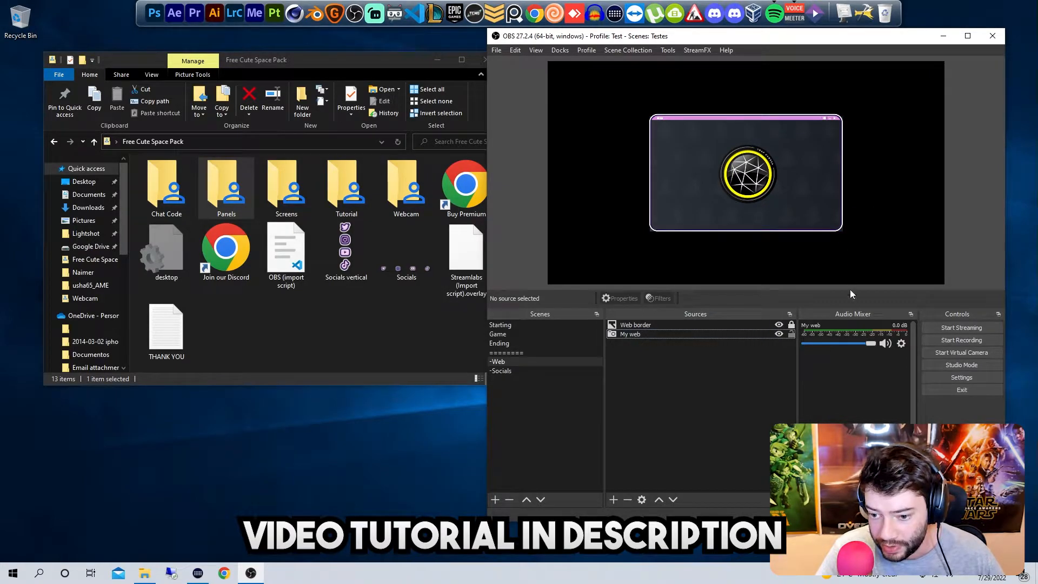
Step: In the Game scene, shrink the -Web webcam, try it in the canvas's lower-right corner, and place it near the upper left
left_click(535, 336)
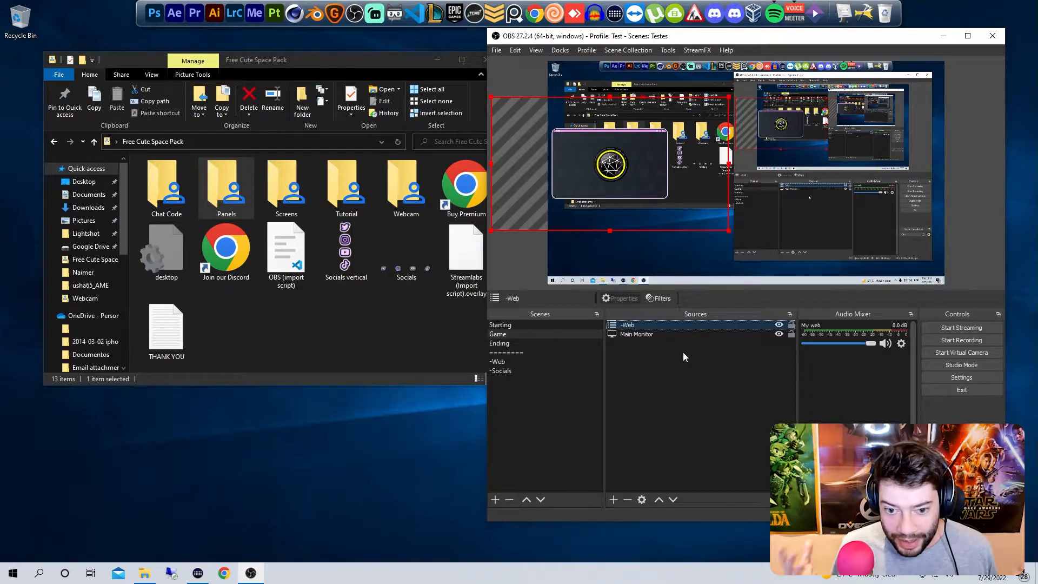
left_click(537, 362)
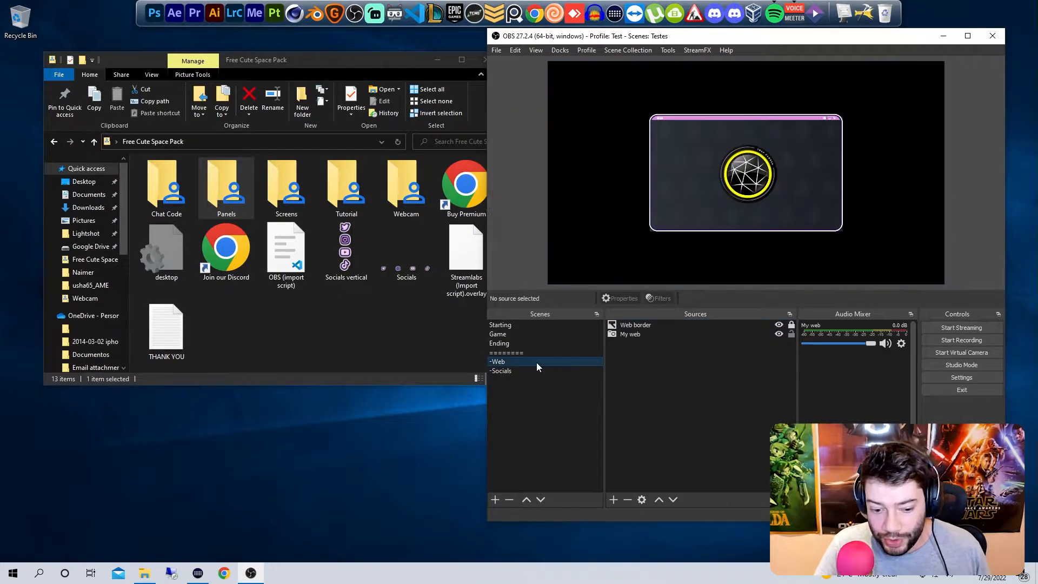
left_click(527, 335)
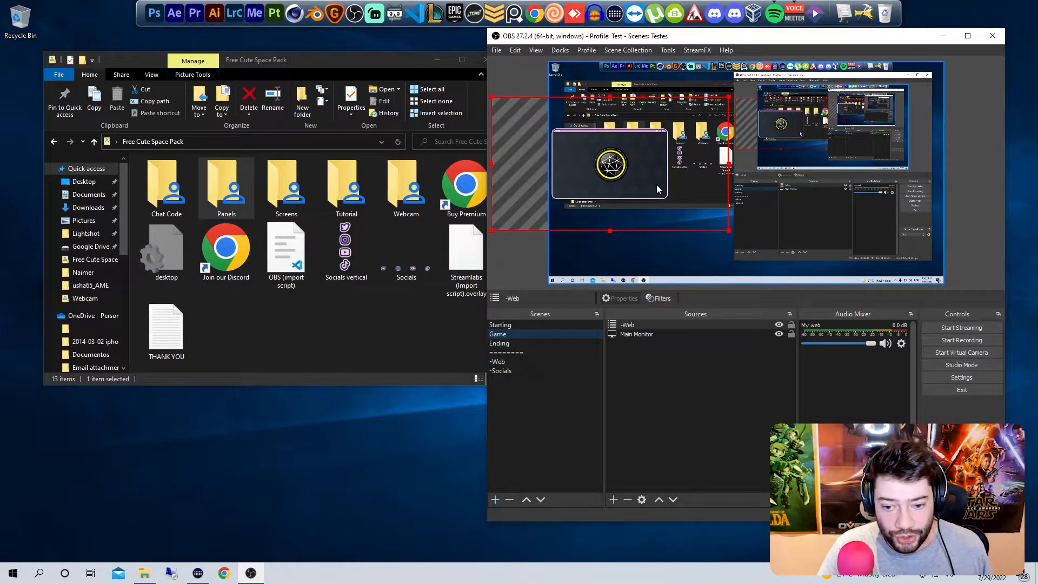
left_click_drag(624, 183, 741, 182)
mouse_move(846, 231)
left_mouse_down()
mouse_move(793, 192)
mouse_move(845, 222)
left_mouse_up()
left_click_drag(732, 166, 874, 250)
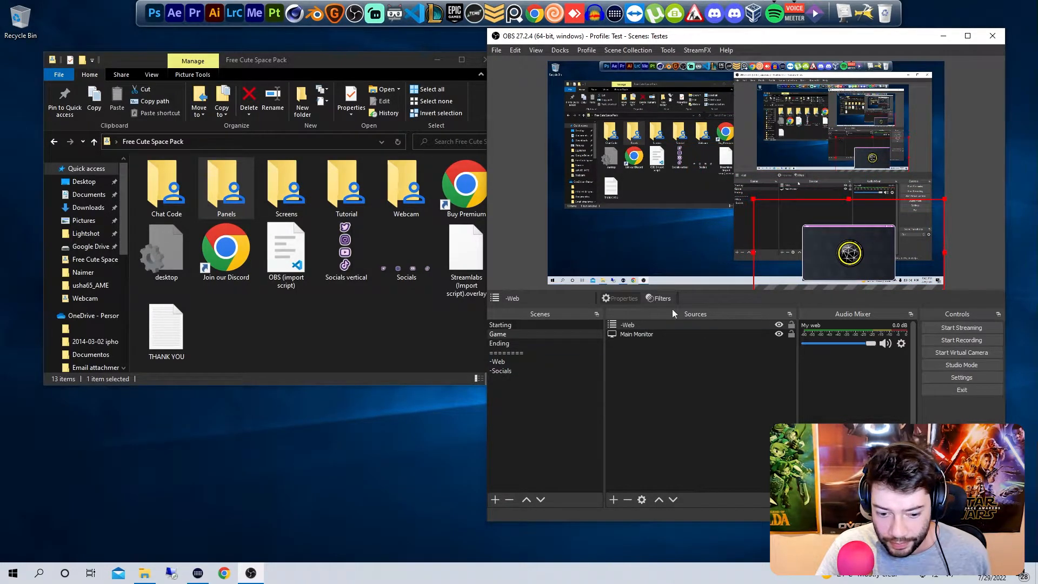
left_click_drag(883, 268, 636, 163)
Step: Add a scene named Valorant directly below Game, and move the Game scene's webcam to the canvas's lower-right area
right_click(576, 410)
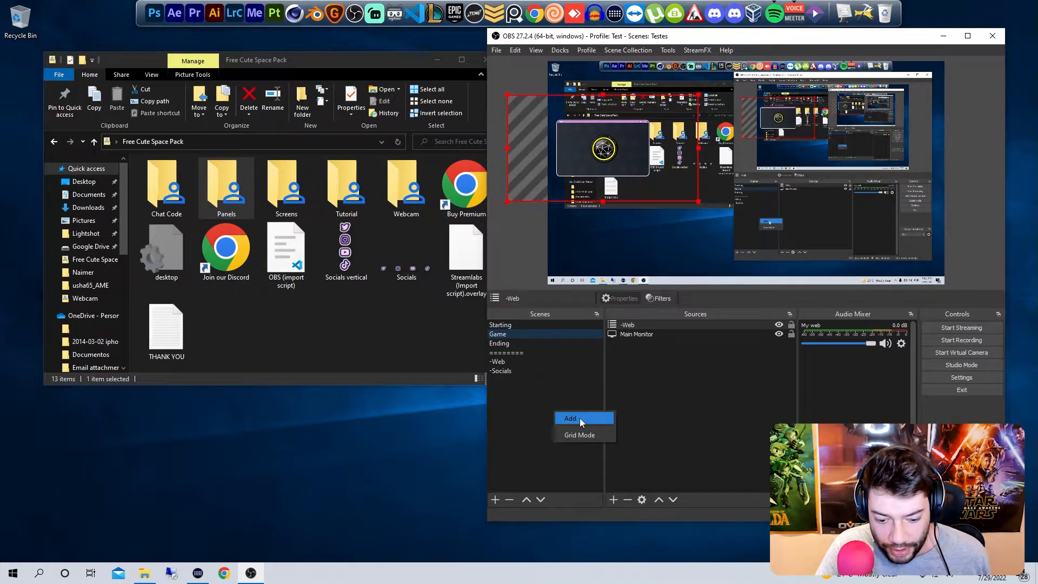
left_click(580, 418)
type("Valorant")
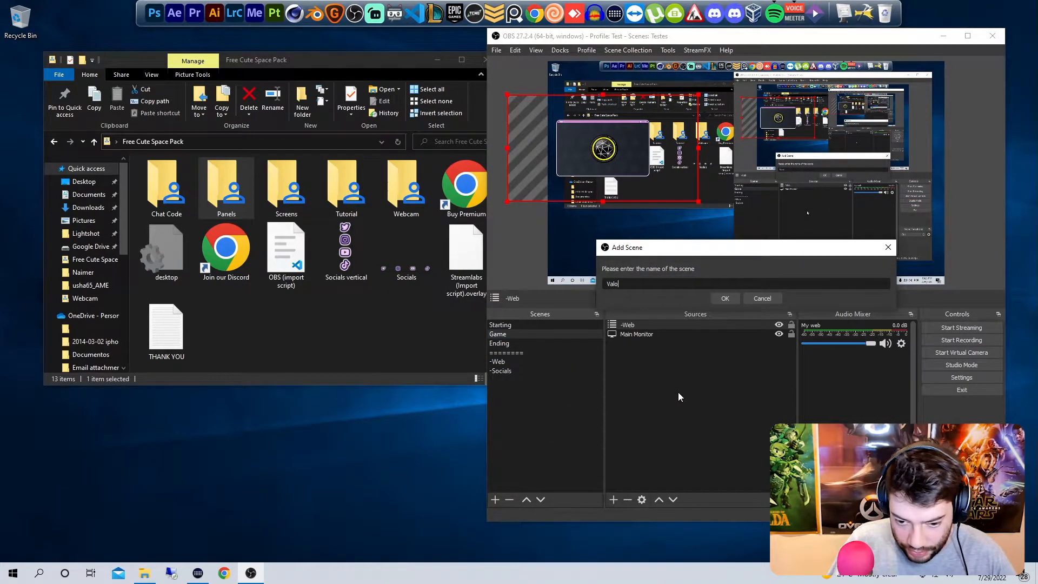
key("Return")
left_click_drag(521, 380, 527, 338)
left_click_drag(614, 157, 839, 261)
Step: Add the -Web scene as a source in the Valorant scene, scaled down and placed along the canvas's left edge
left_click(511, 344)
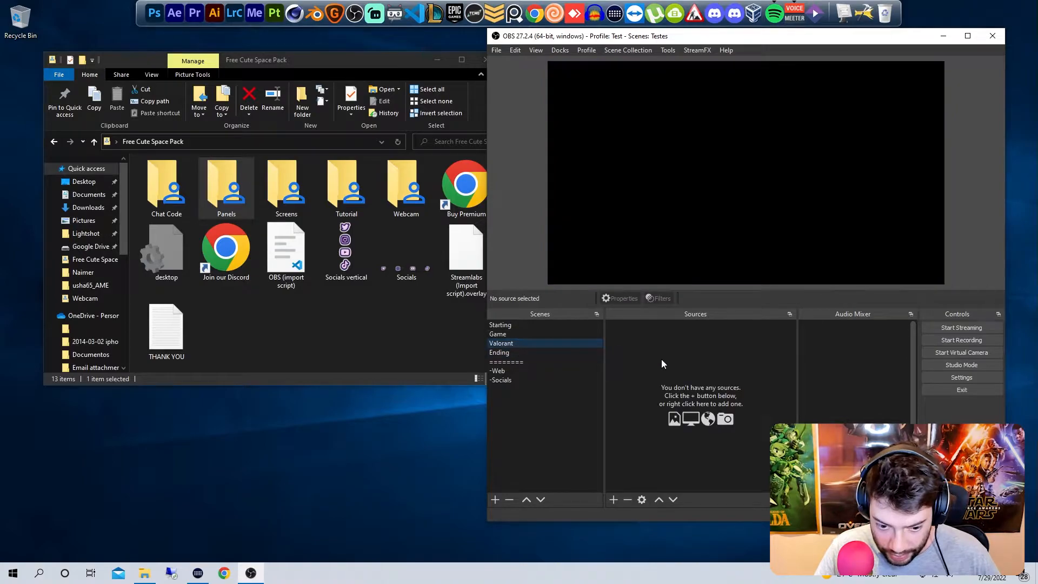
right_click(661, 359)
mouse_move(696, 367)
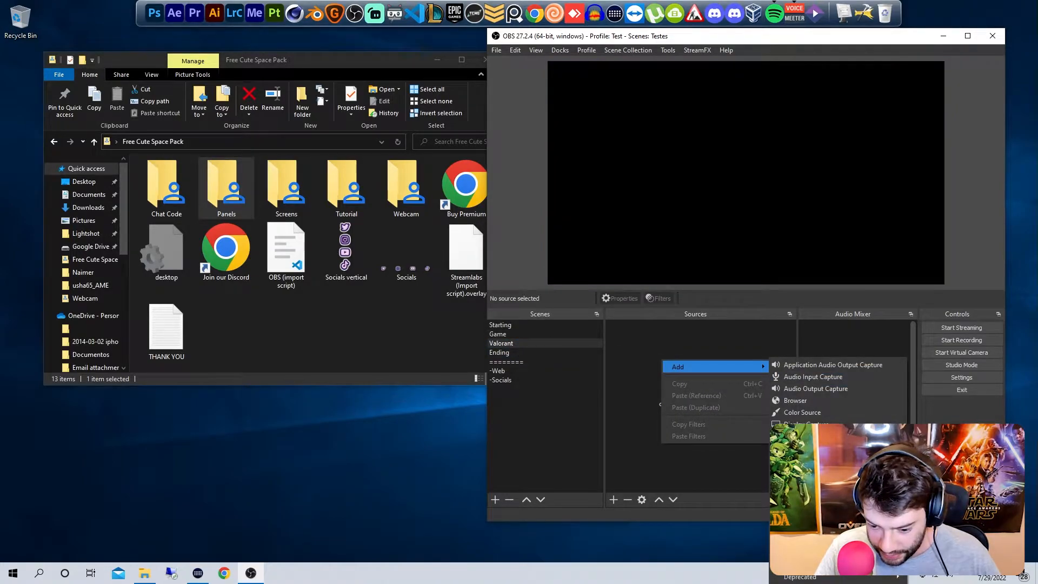
left_click(795, 484)
left_click(696, 297)
left_click(784, 359)
left_click_drag(944, 286, 783, 208)
left_click_drag(687, 158, 627, 173)
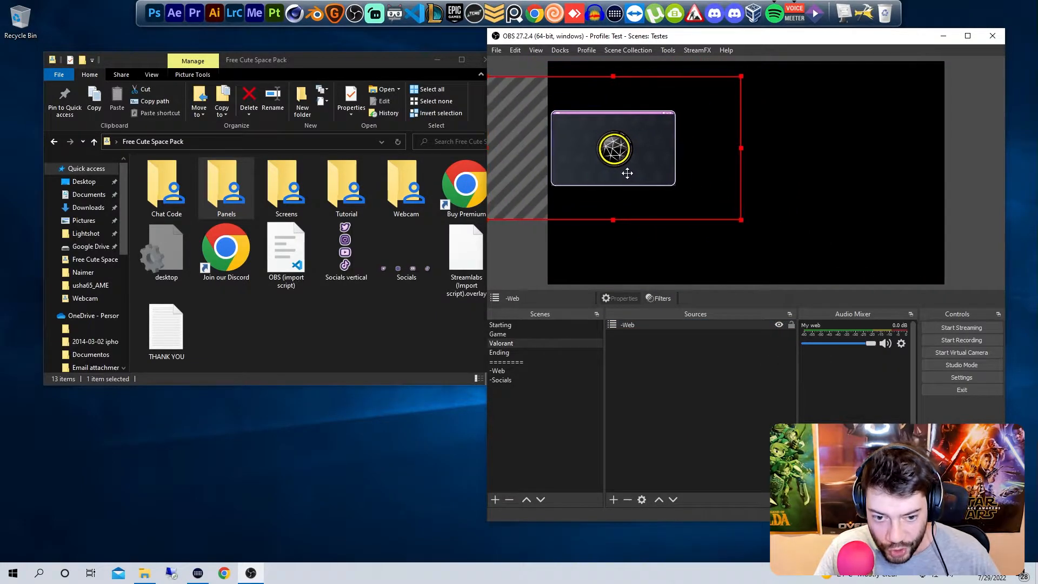
Step: In the -Web scene, change the Web border image to Webcam.png, and check the webcam in the Game and Valorant scenes
left_click(697, 368)
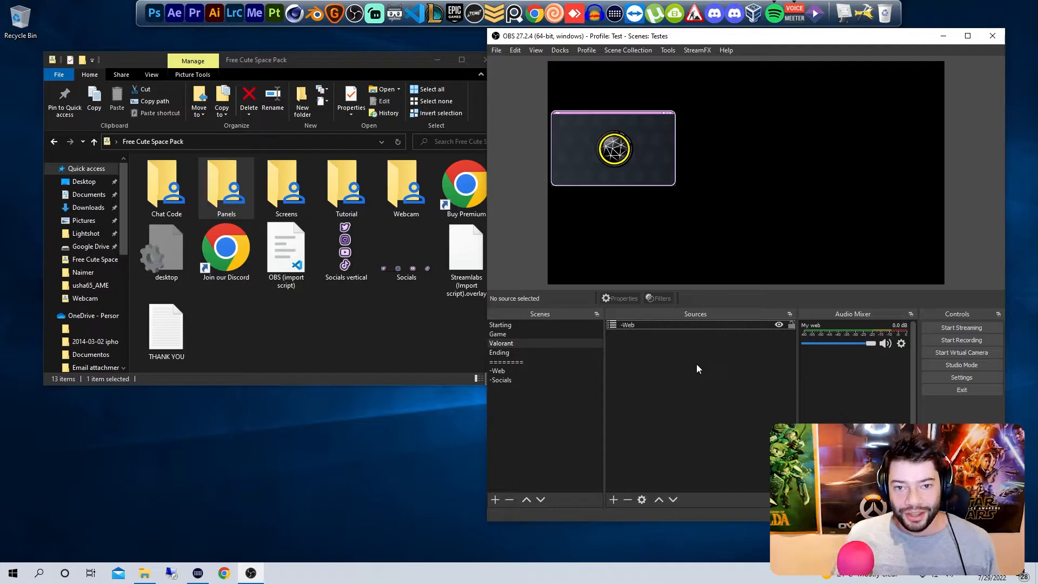
left_click(508, 372)
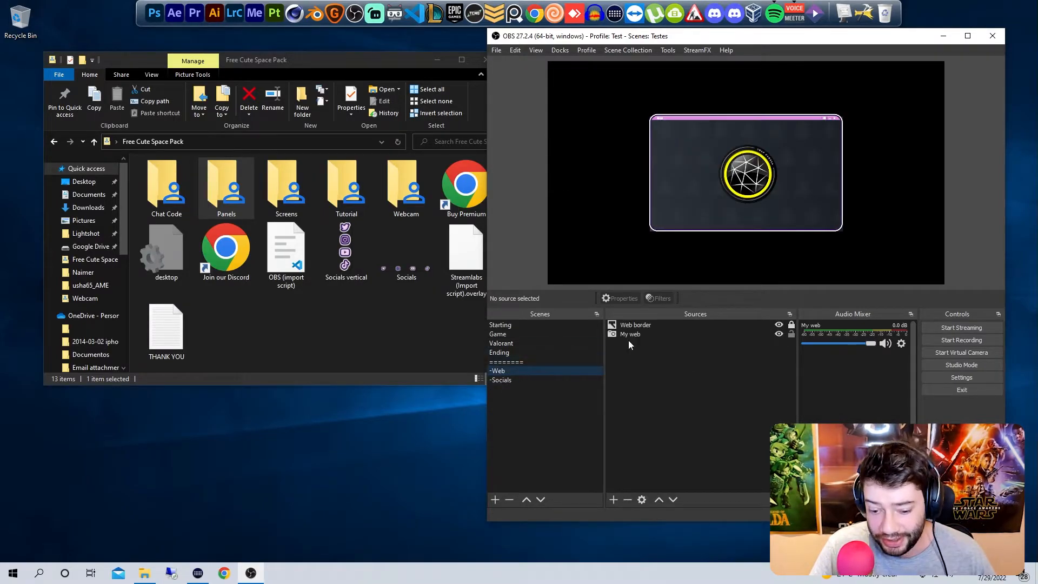
double_click(695, 325)
left_click(1000, 411)
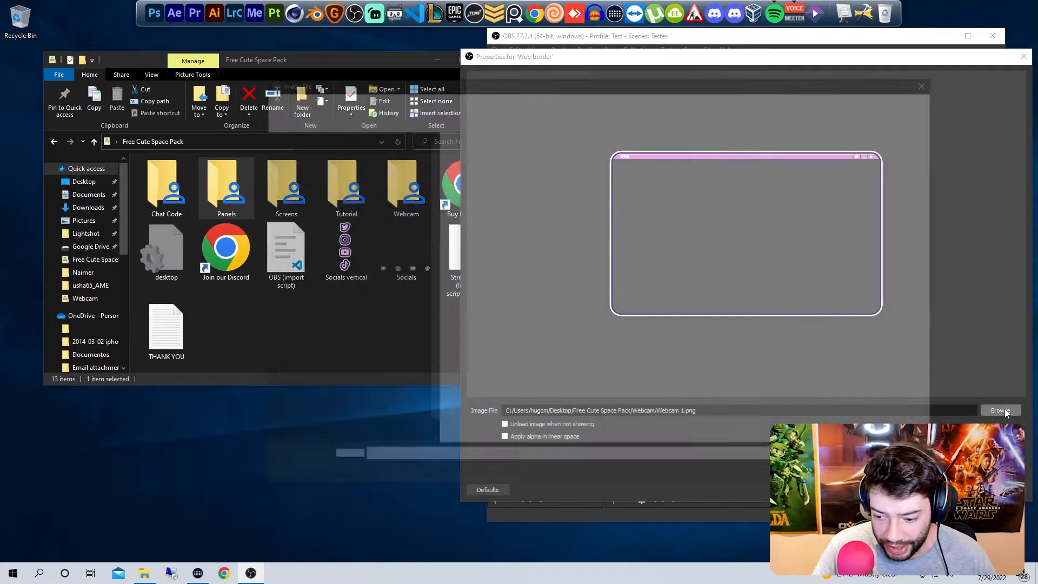
double_click(658, 150)
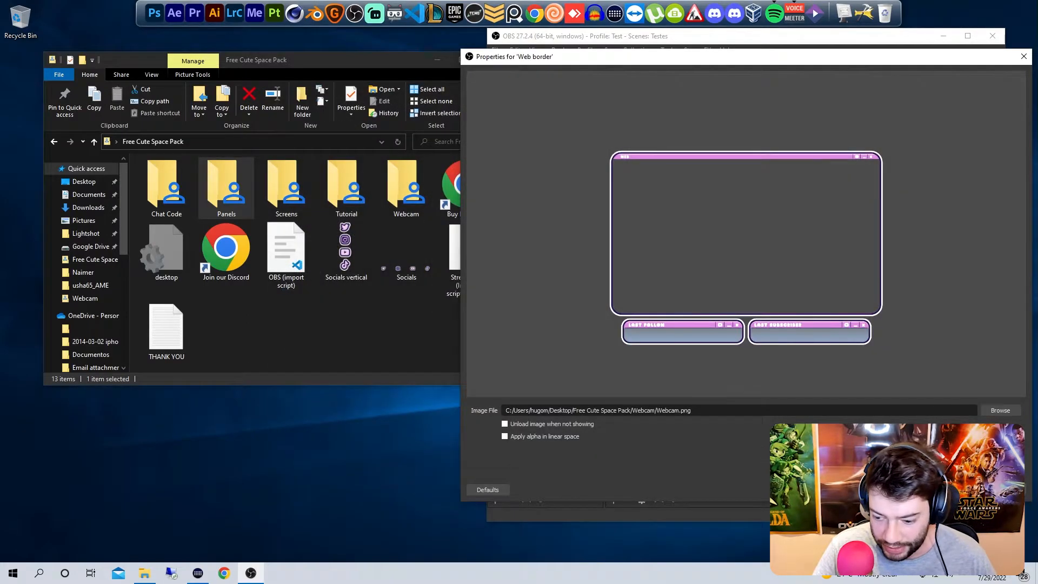
key("Return")
left_click(536, 335)
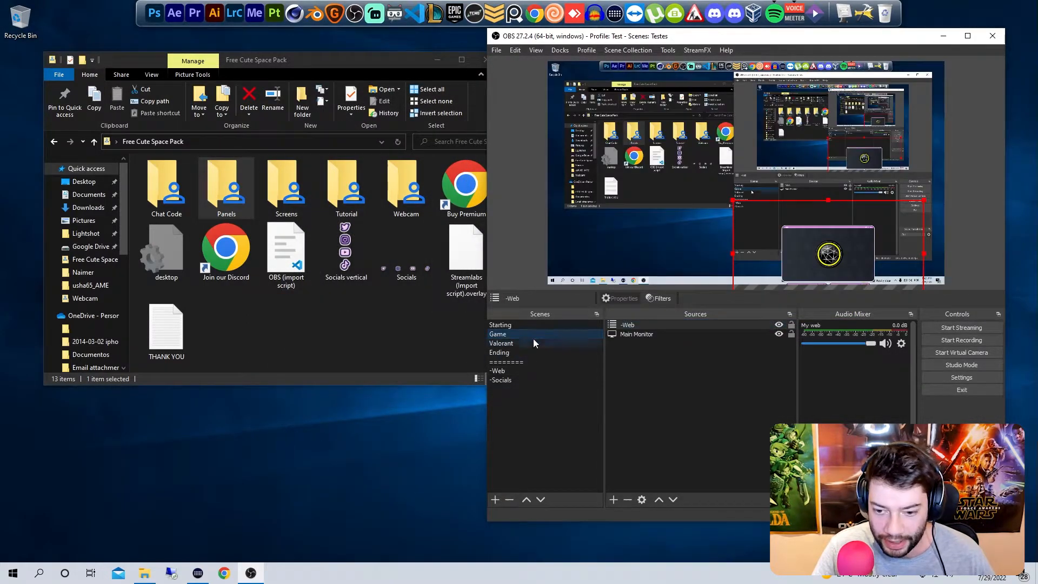
left_click(533, 352)
left_click(533, 342)
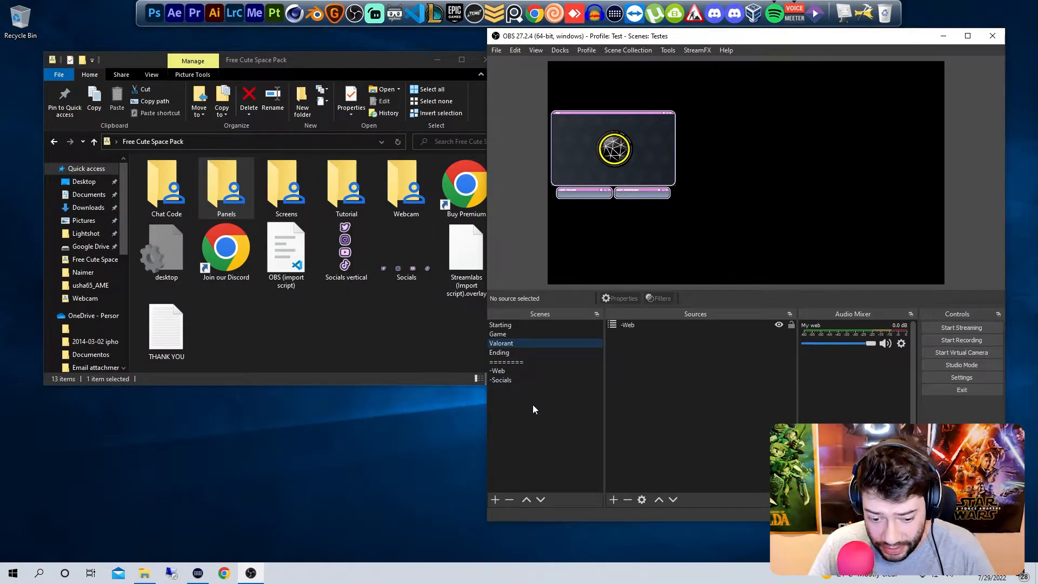
Step: Replace the free pack's scenes with a single empty scene, and bring up the Premium Cute Space Pack folder beside OBS
left_click(495, 500)
key("Return")
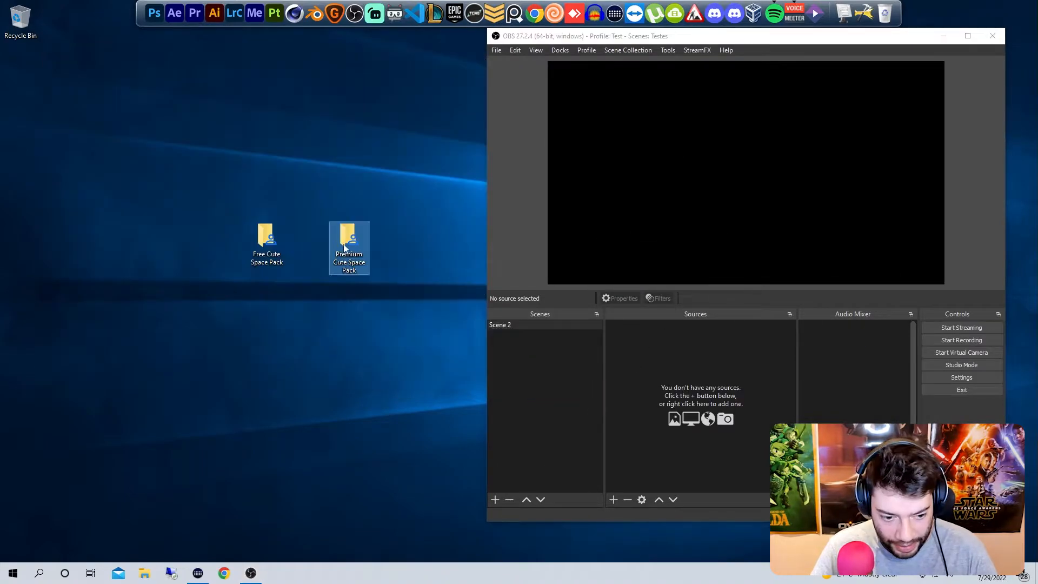
double_click(345, 248)
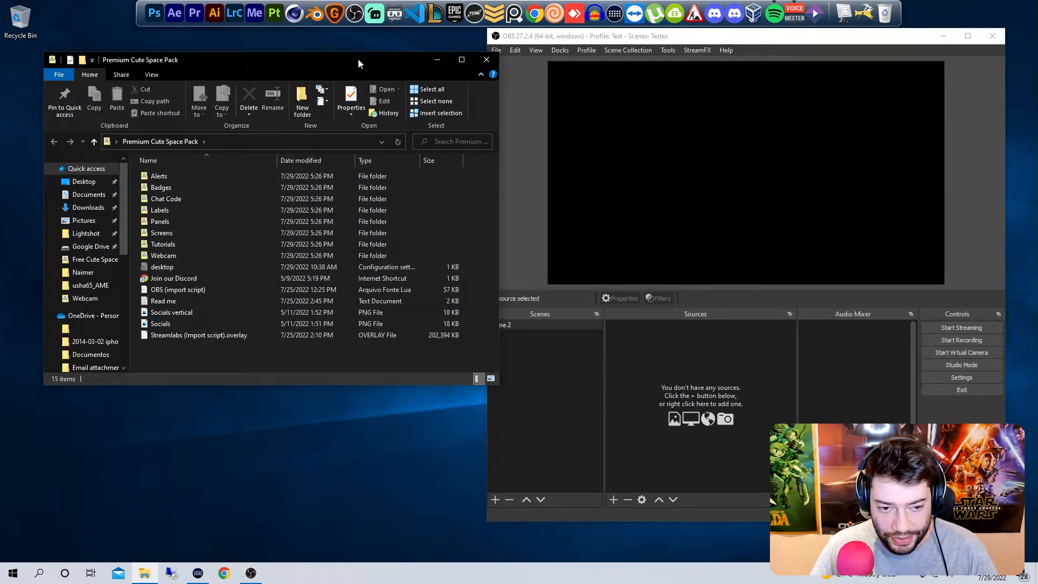
left_click_drag(358, 59, 353, 65)
left_click_drag(492, 122, 468, 117)
left_click_drag(297, 67, 321, 63)
Step: Open the Scripts window and remove the loaded free-pack import script
left_click(669, 50)
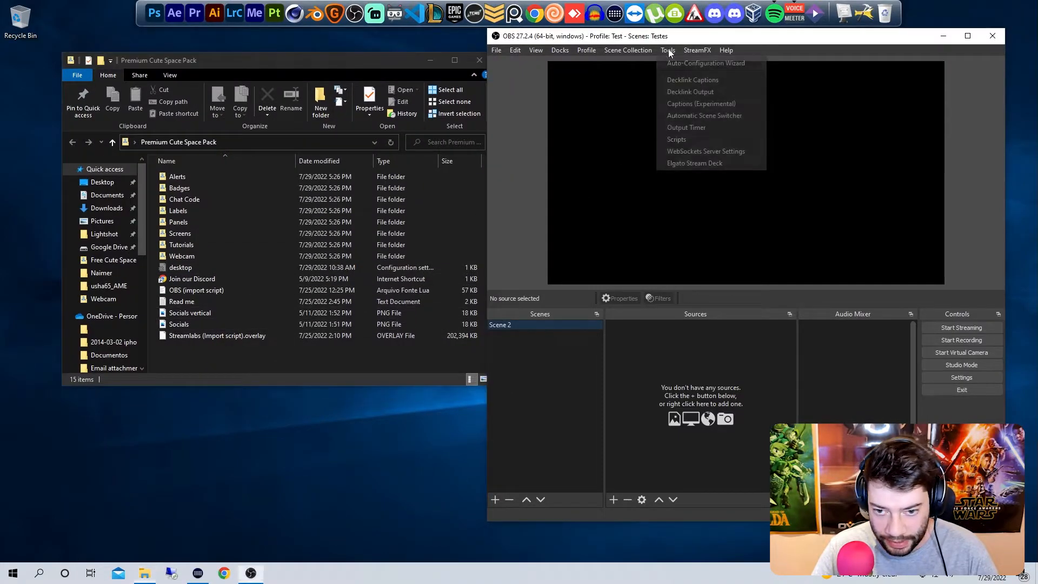
left_click(681, 139)
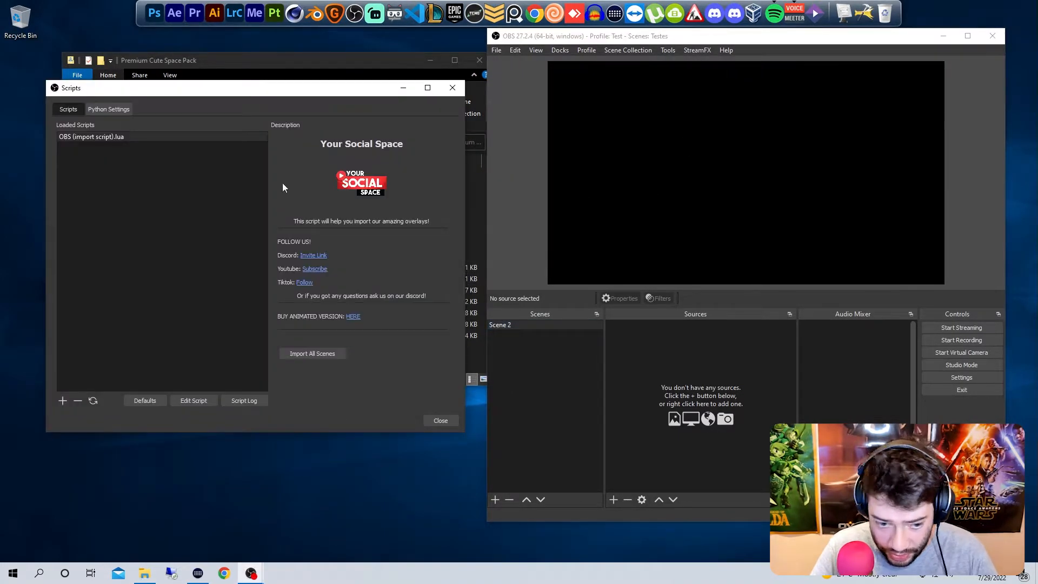
left_click_drag(226, 90, 665, 114)
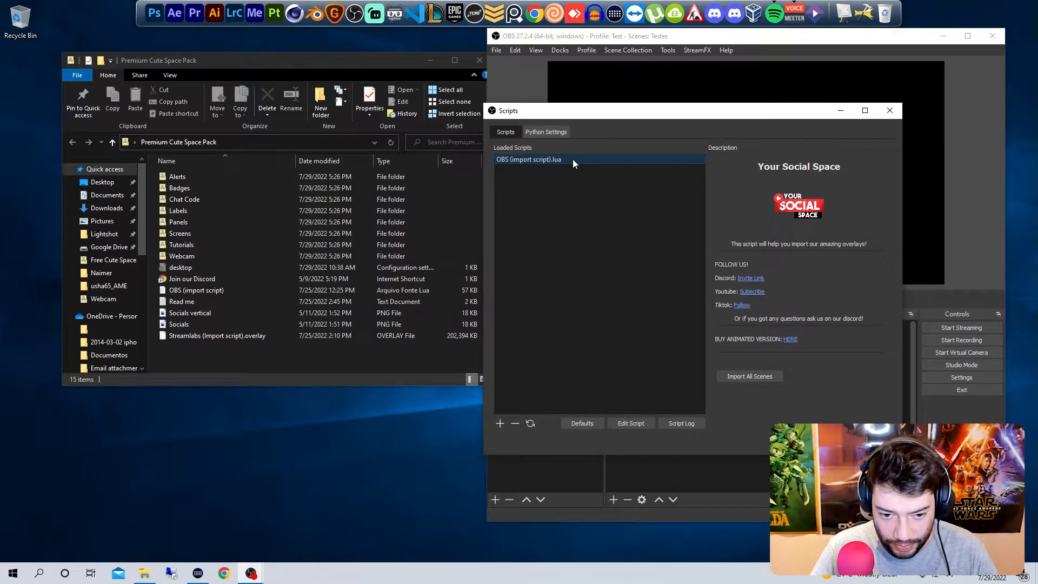
left_click(517, 425)
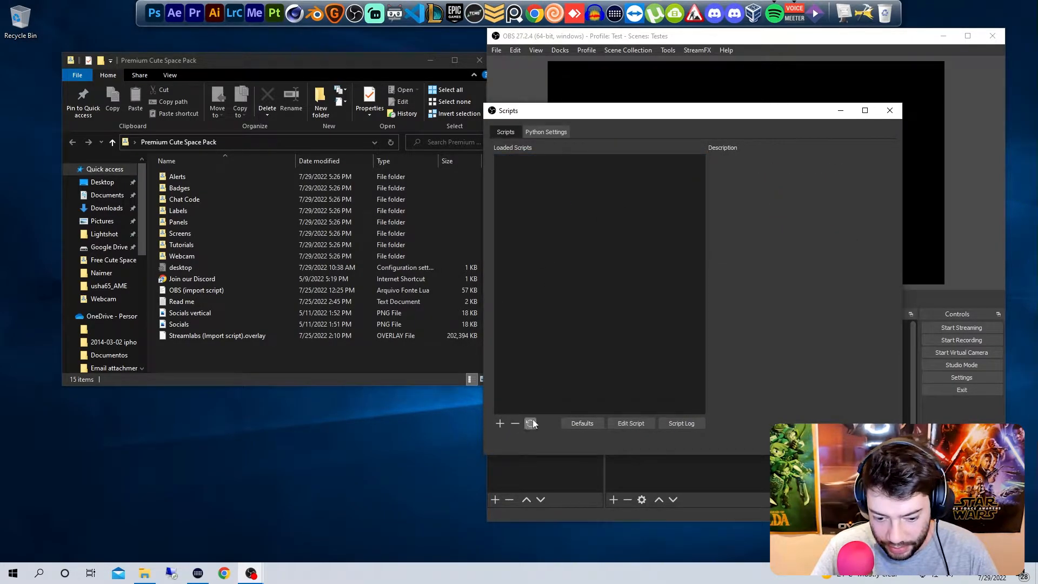
Step: Load the OBS (import script) file from the Premium Cute Space Pack folder on the Desktop
left_click(501, 423)
left_click_drag(797, 68, 614, 110)
left_click(425, 129)
double_click(580, 195)
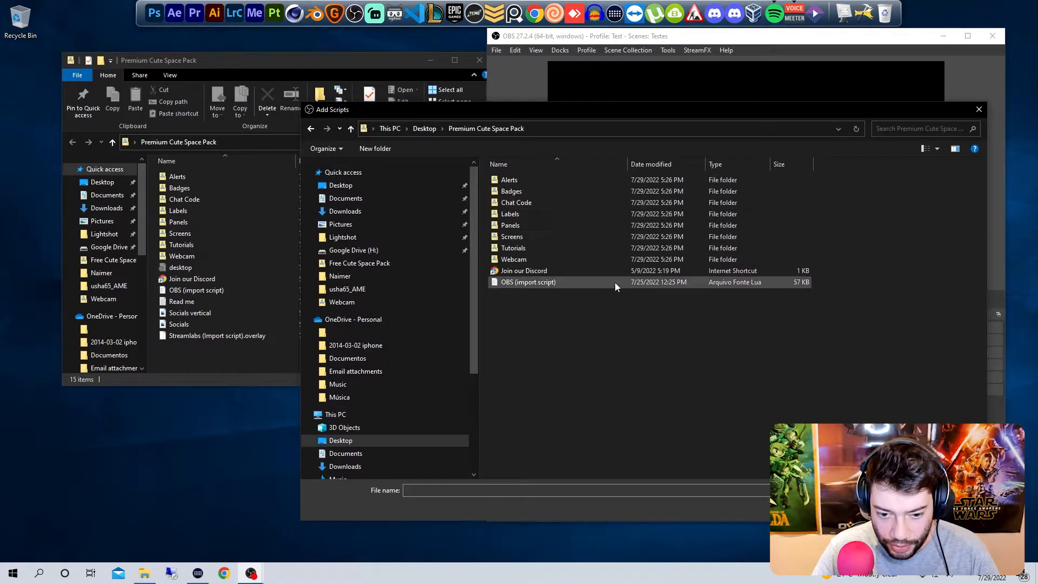
double_click(597, 286)
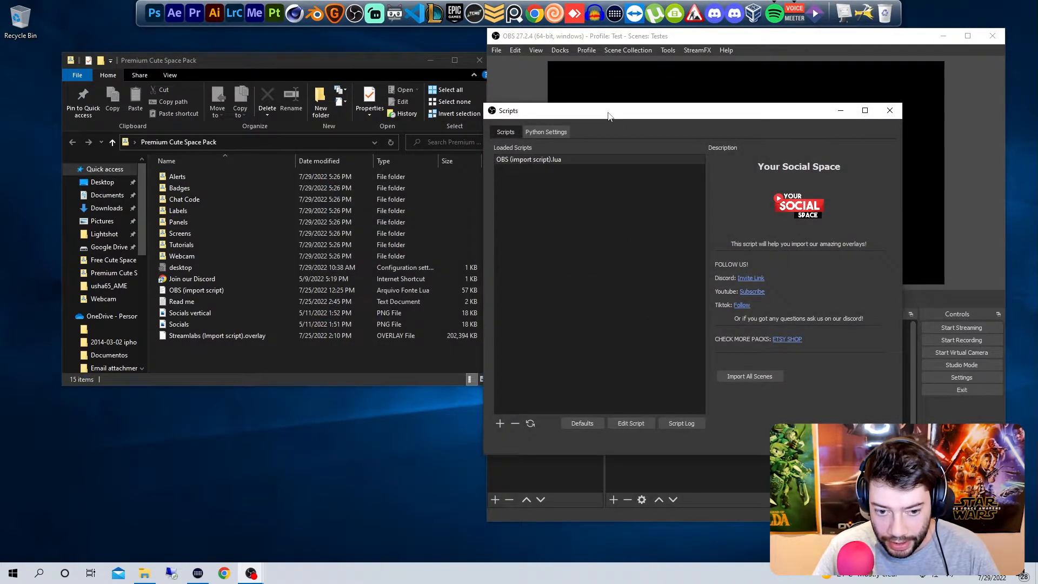
Step: Import all scenes of the premium pack and delete the empty placeholder scene
left_click(759, 373)
left_click_drag(717, 117, 286, 107)
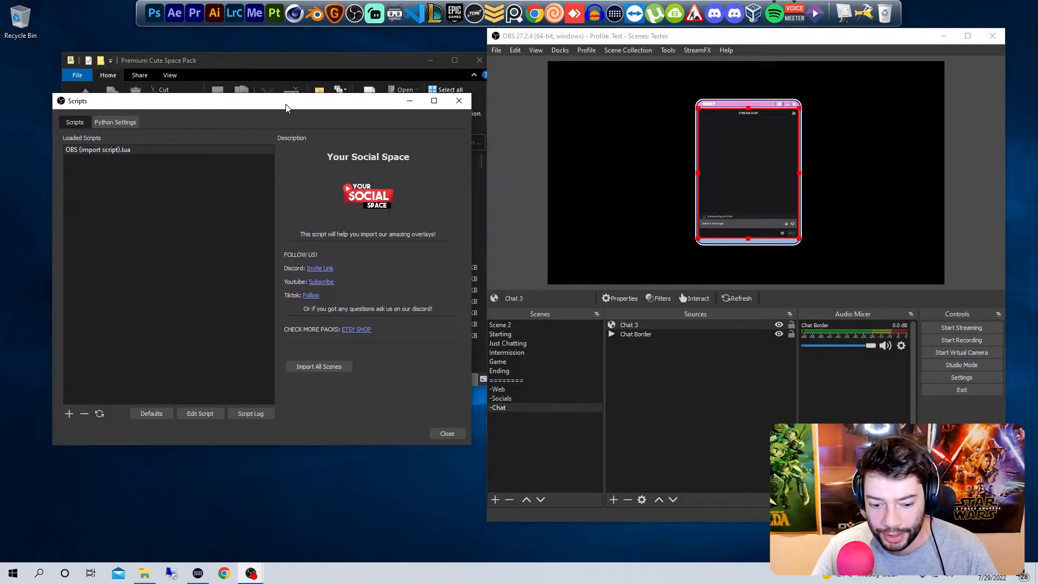
left_click(534, 326)
key("Delete")
key("Return")
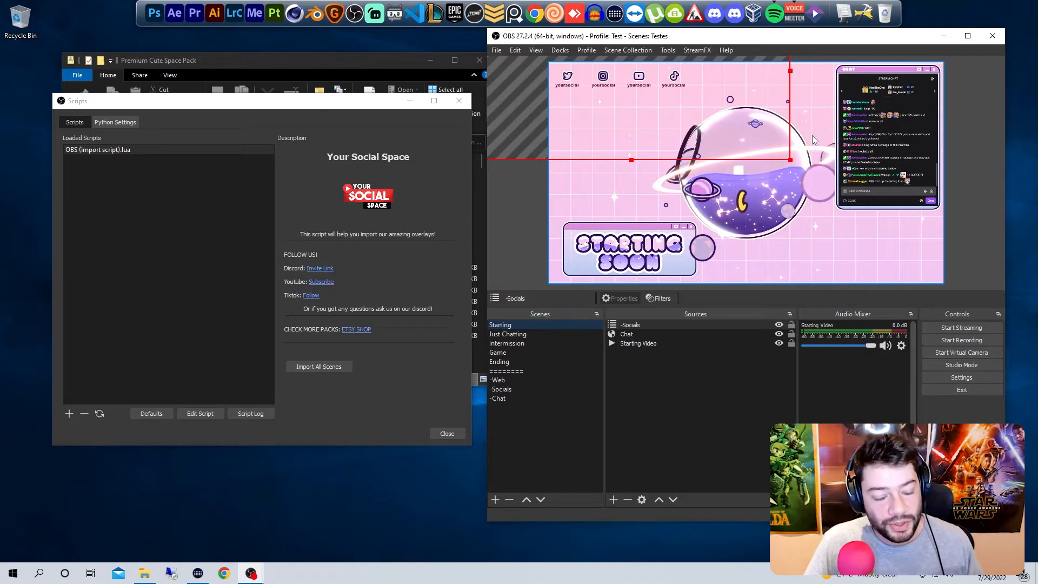
Step: Examine the imported Starting, Just Chatting, Intermission, Game, Ending, -Web, -Socials and -Chat scenes and their webcam sources
left_click(529, 333)
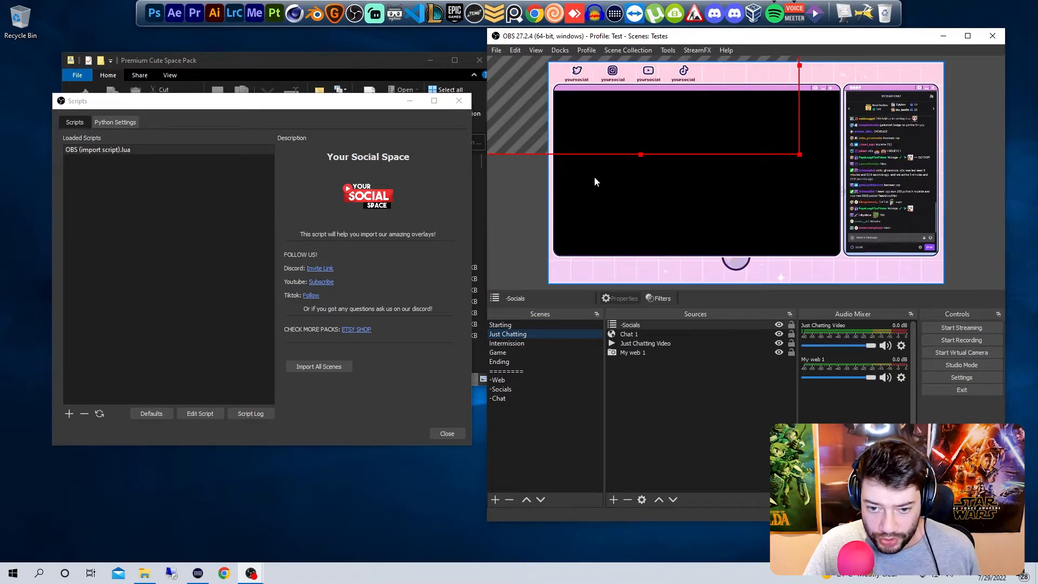
left_click(510, 326)
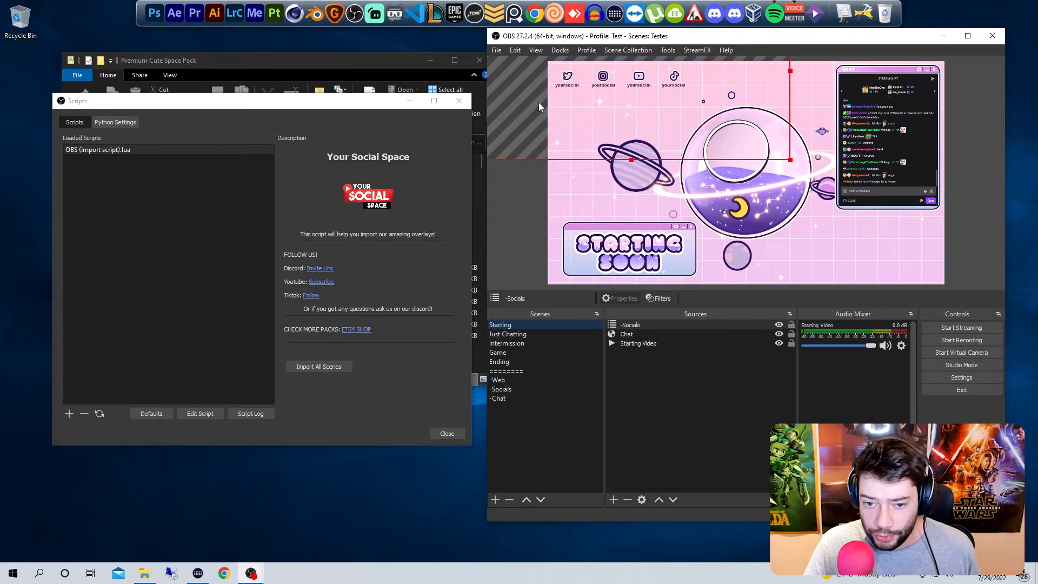
left_click(508, 334)
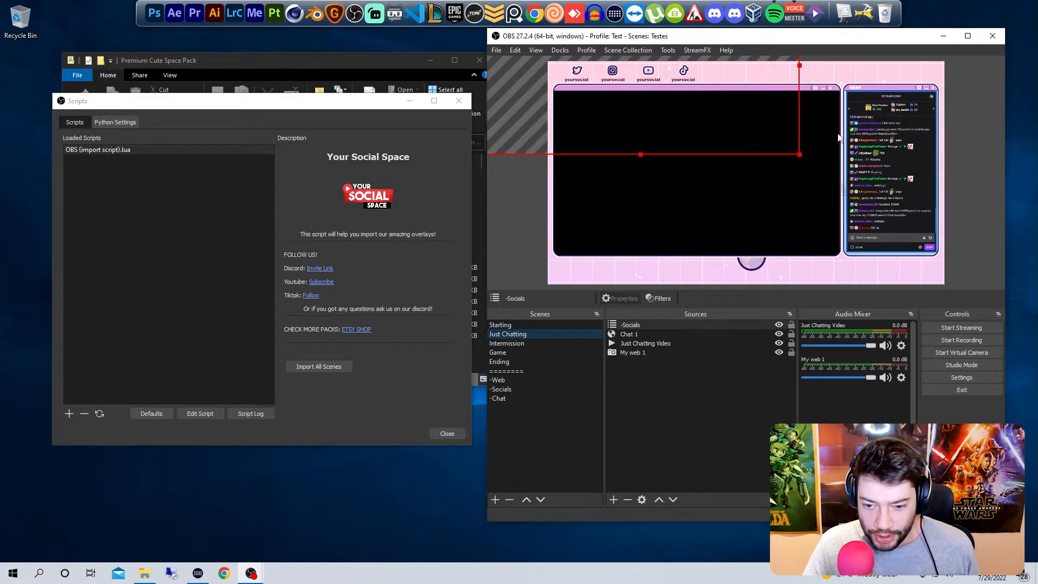
left_click(759, 354)
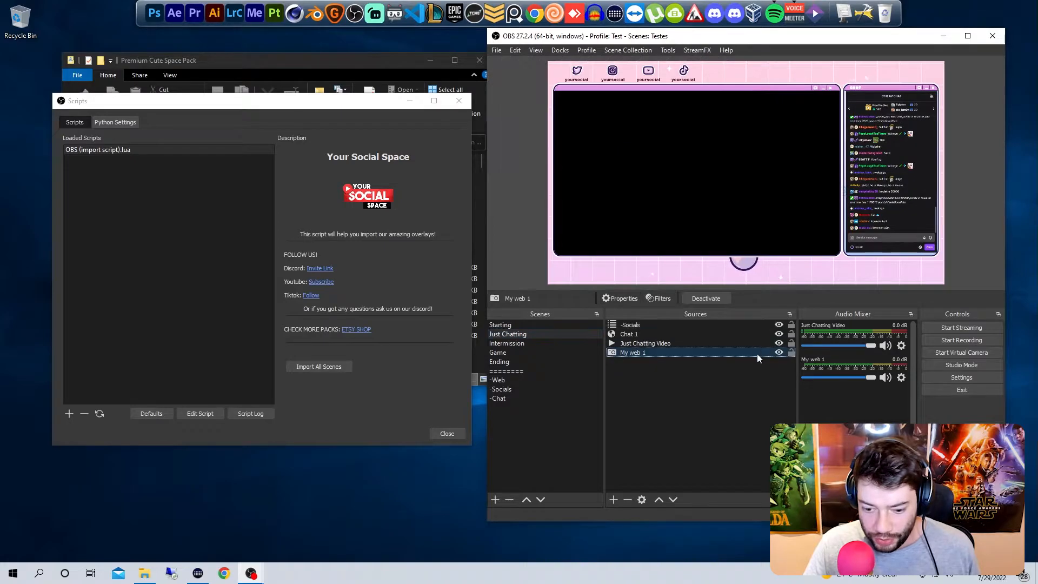
left_click(511, 344)
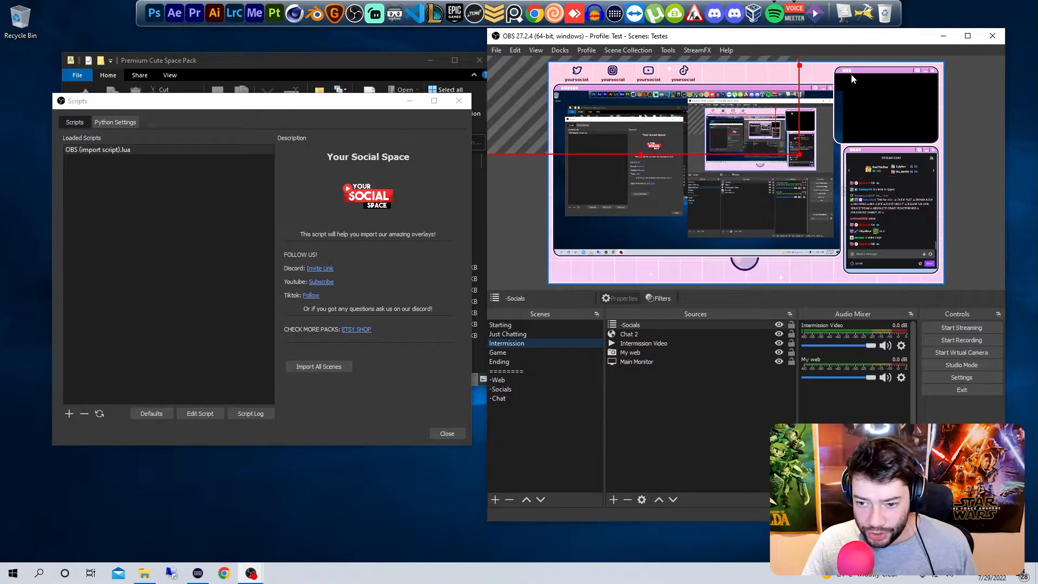
left_click(648, 344)
left_click(653, 354)
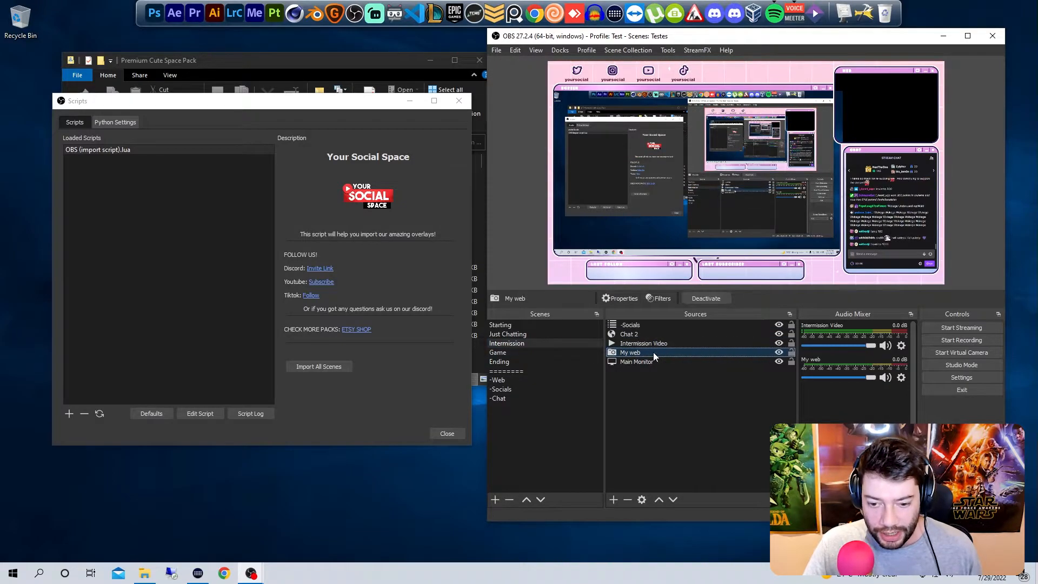
left_click(562, 355)
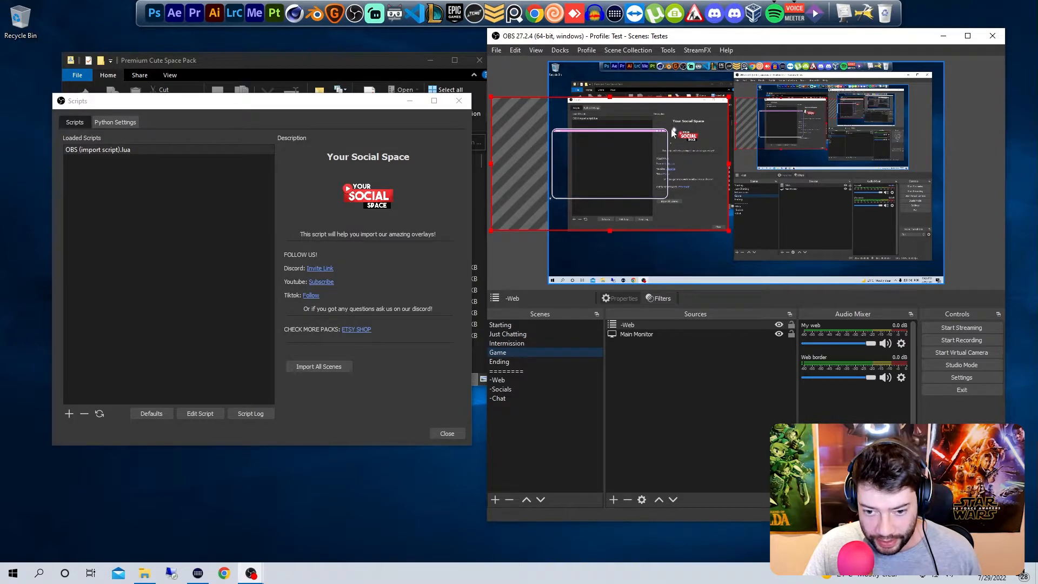
left_click(527, 361)
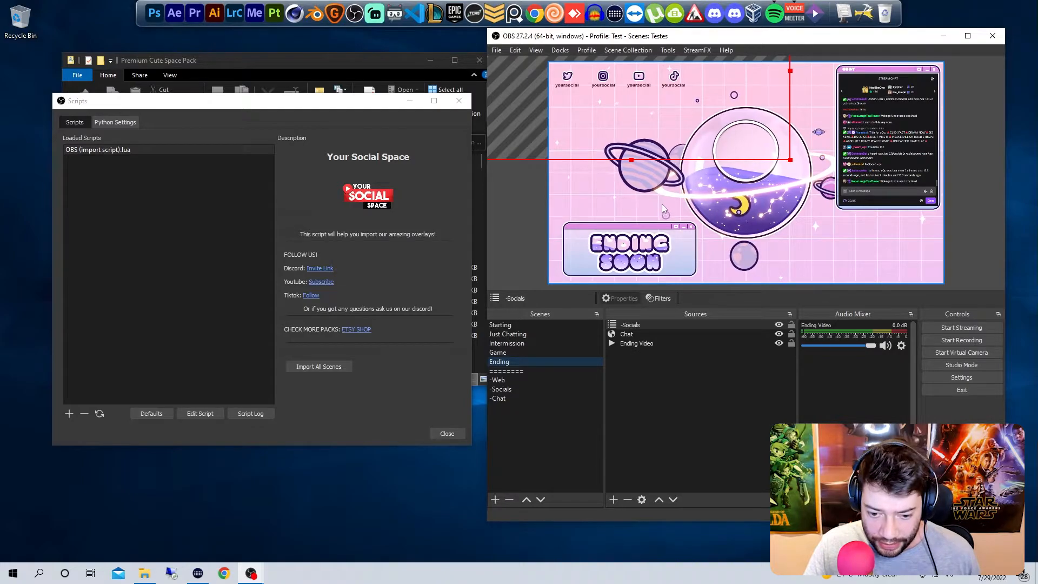
left_click(547, 382)
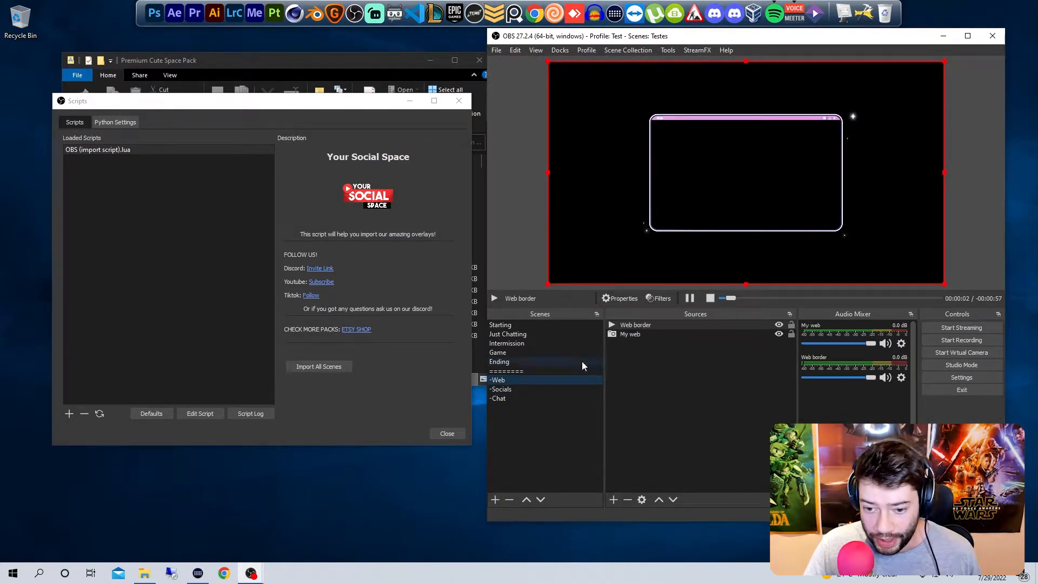
left_click(528, 390)
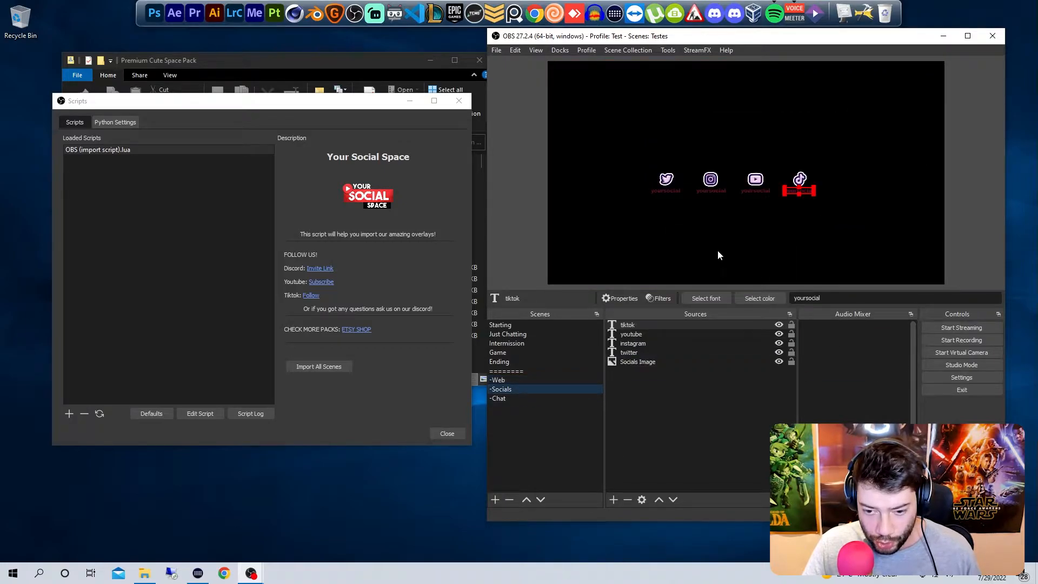
left_click(519, 402)
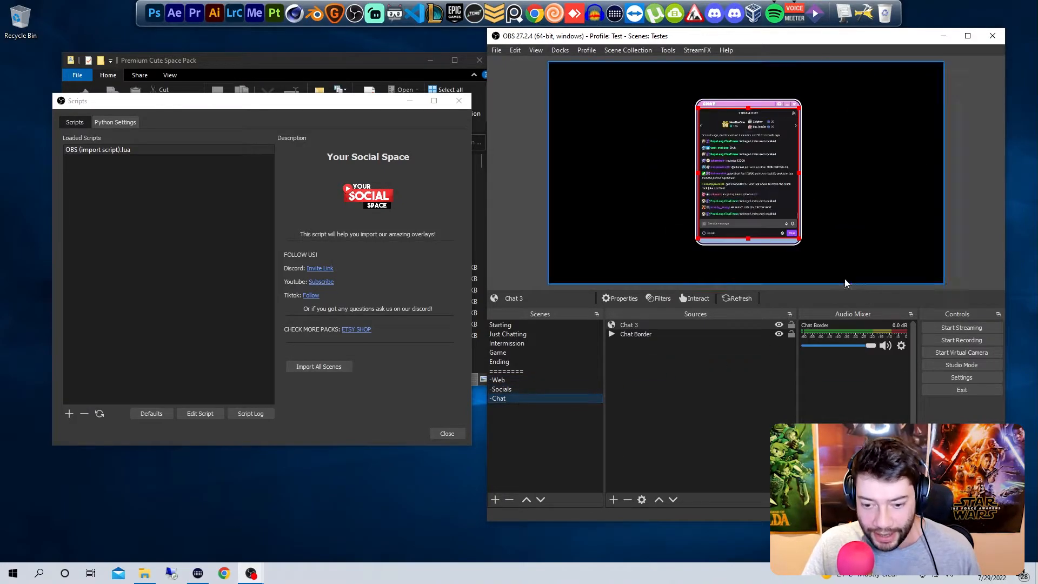
Step: Add the existing -Chat scene as a source in the Game scene
left_click(520, 351)
right_click(712, 377)
mouse_move(762, 382)
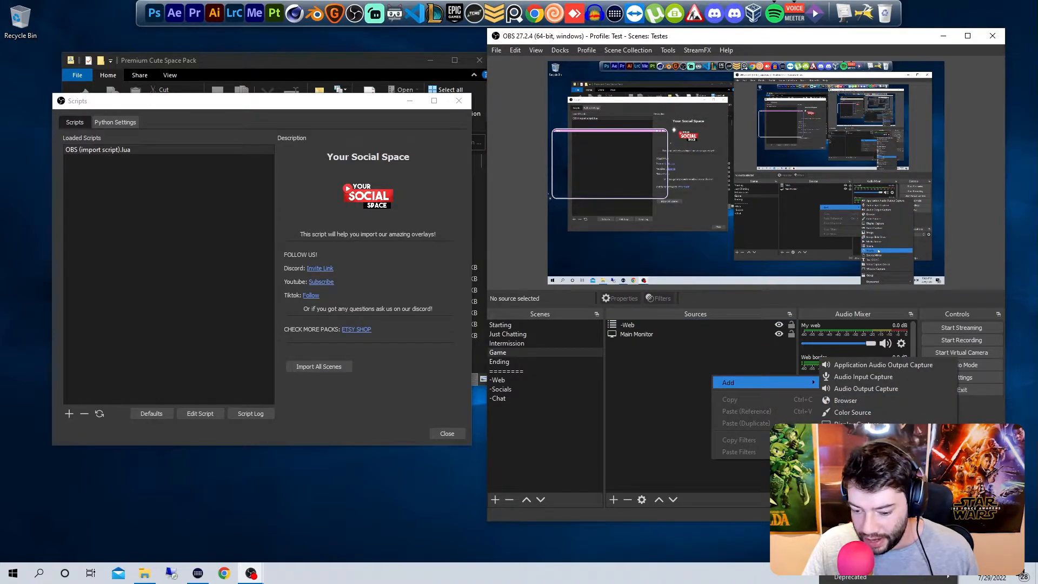
left_click(851, 484)
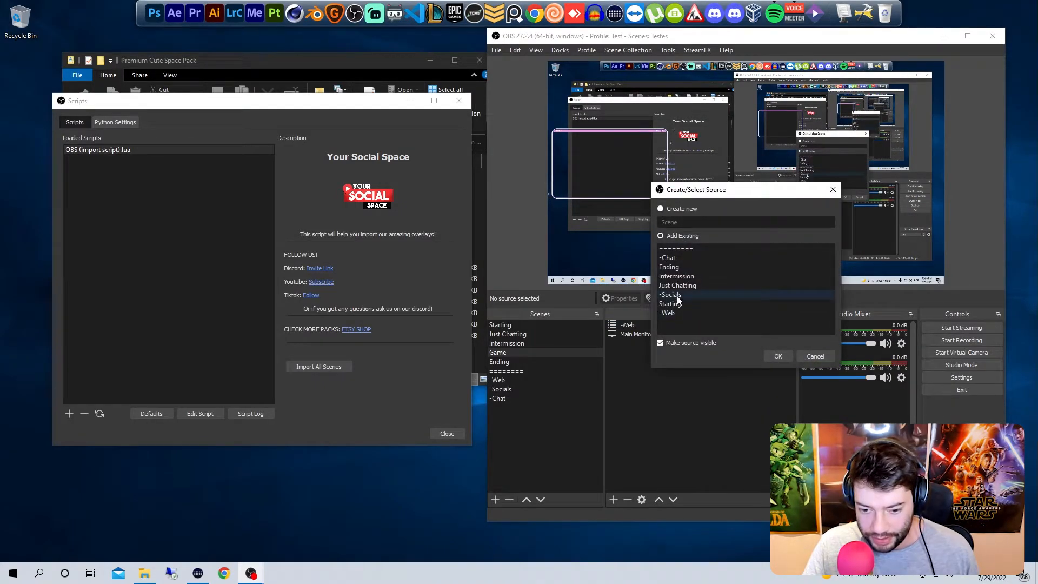
left_click(669, 258)
left_click(778, 356)
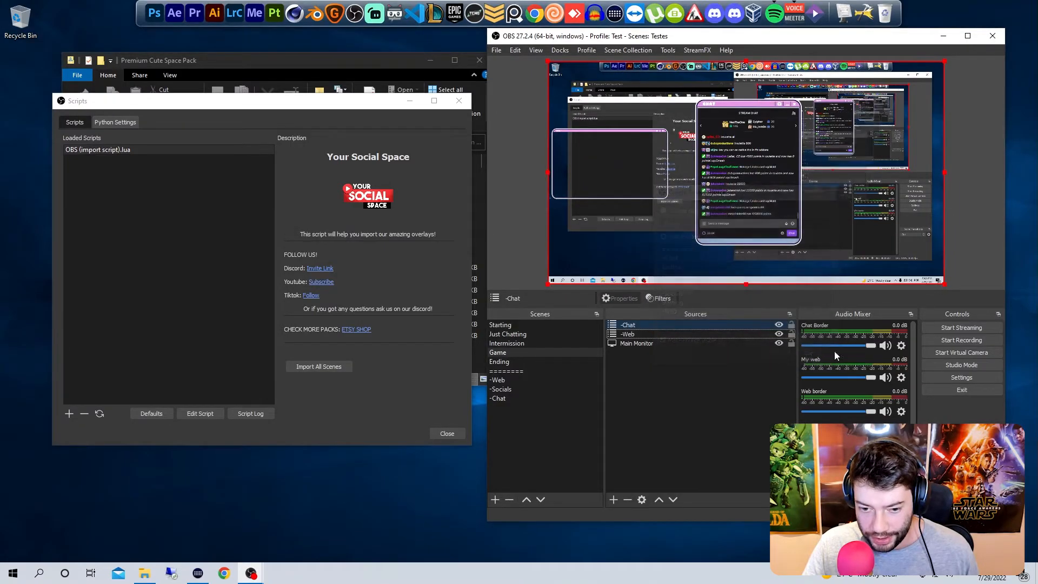
Step: Shrink the -Chat source, place it directly below the webcam frame in the Game scene, and deselect it
left_click_drag(946, 285, 734, 166)
left_click_drag(646, 113, 585, 231)
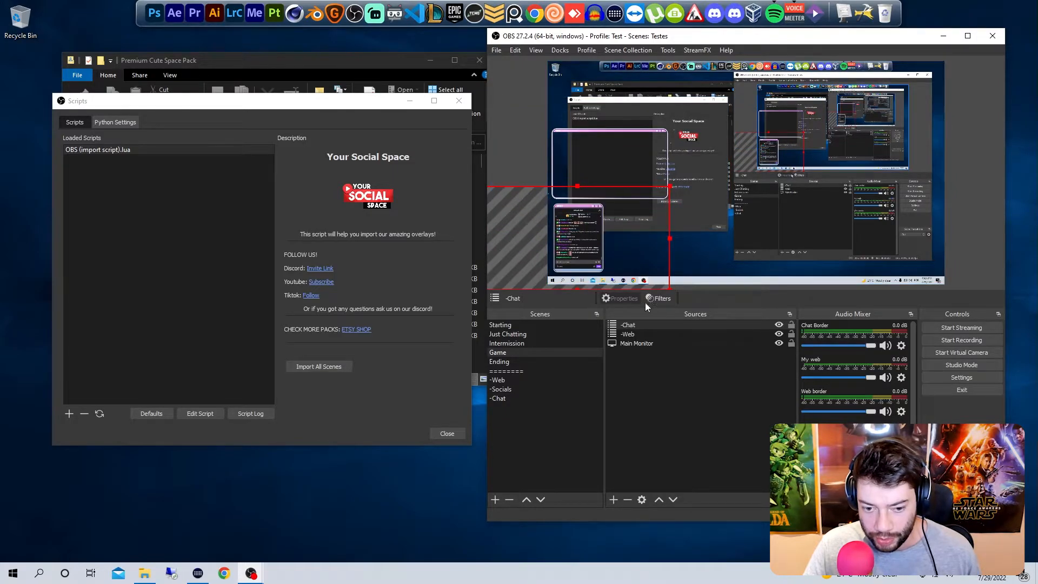
left_click(645, 375)
left_click(646, 373)
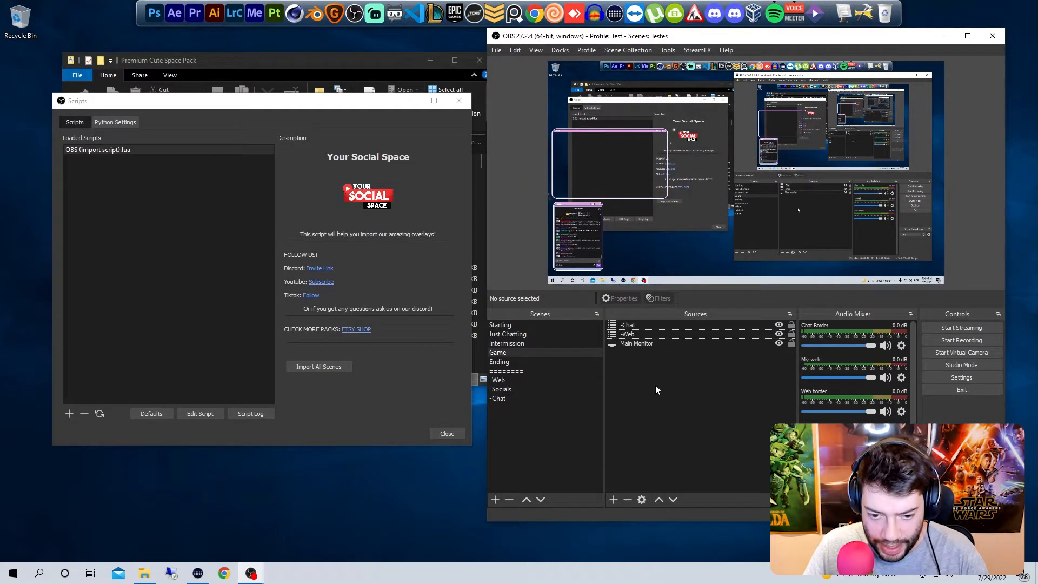
Step: Select the -Web webcam in the Game scene and close the Scripts window
left_click(616, 155)
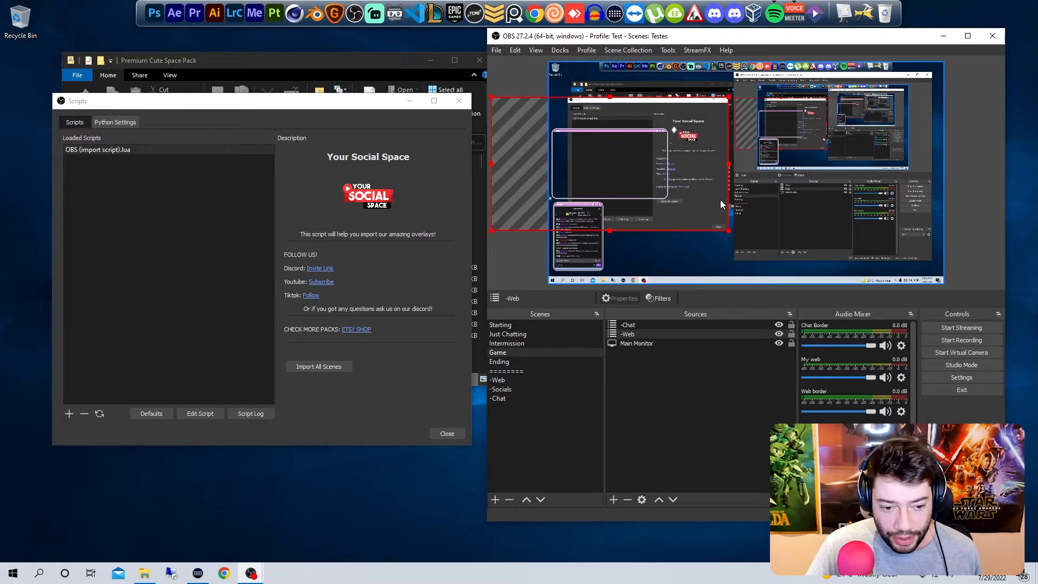
left_click_drag(354, 108, 758, 122)
left_click(864, 114)
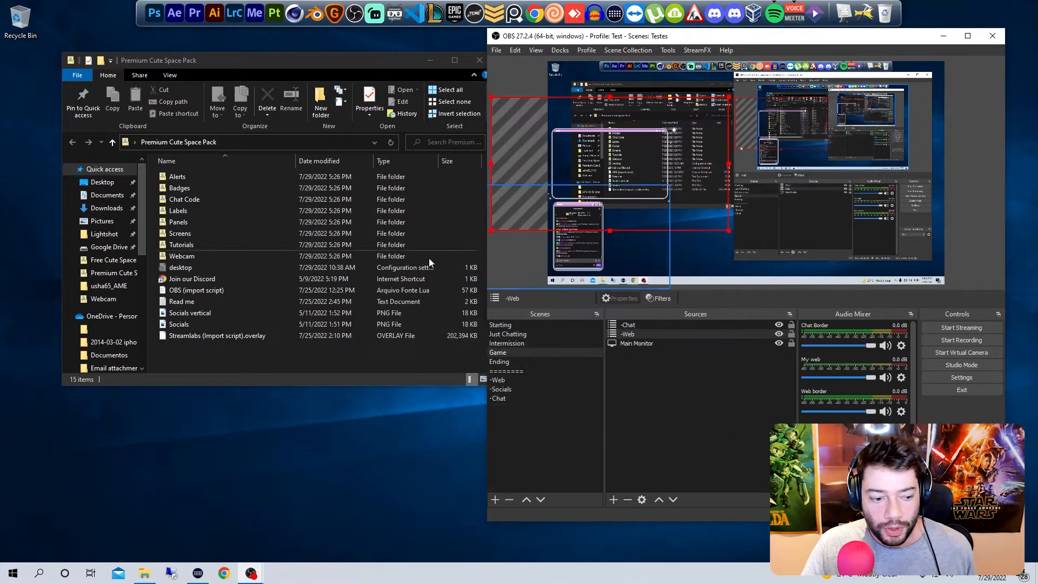
Step: Delete the -Chat scene and add a new empty scene with the default name
left_click(559, 398)
key("Delete")
key("Return")
right_click(539, 431)
left_click(550, 439)
key("Return")
Step: Delete all the remaining premium pack scenes, keeping only the newly added empty scene
left_click(518, 325)
key("Delete")
key("Return")
key("Delete")
key("Return")
key("Delete")
key("Return")
key("Delete")
key("Return")
key("Delete")
key("Return")
key("Delete")
key("Return")
key("Delete")
key("Return")
key("Delete")
key("Return")
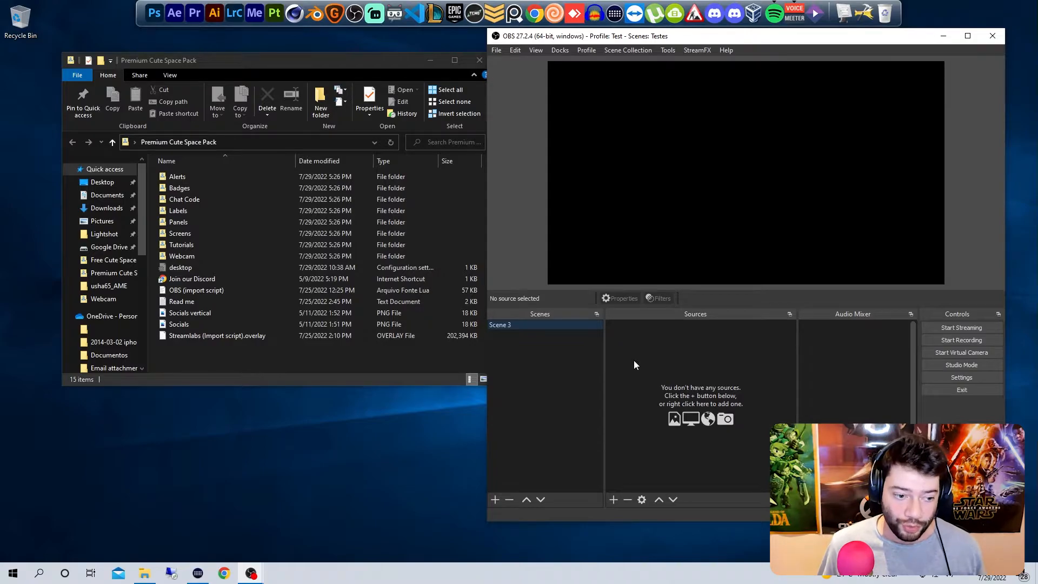
Step: Close the premium pack folder and open the Chat Code folder inside Free Cute Space Pack
left_click(478, 61)
double_click(282, 244)
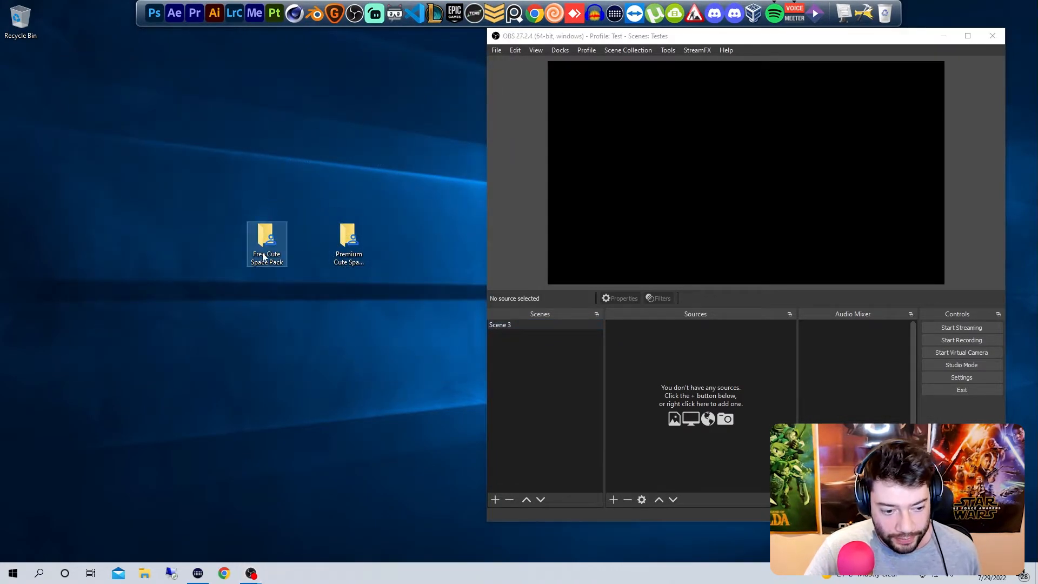
left_click_drag(365, 70, 497, 71)
double_click(326, 180)
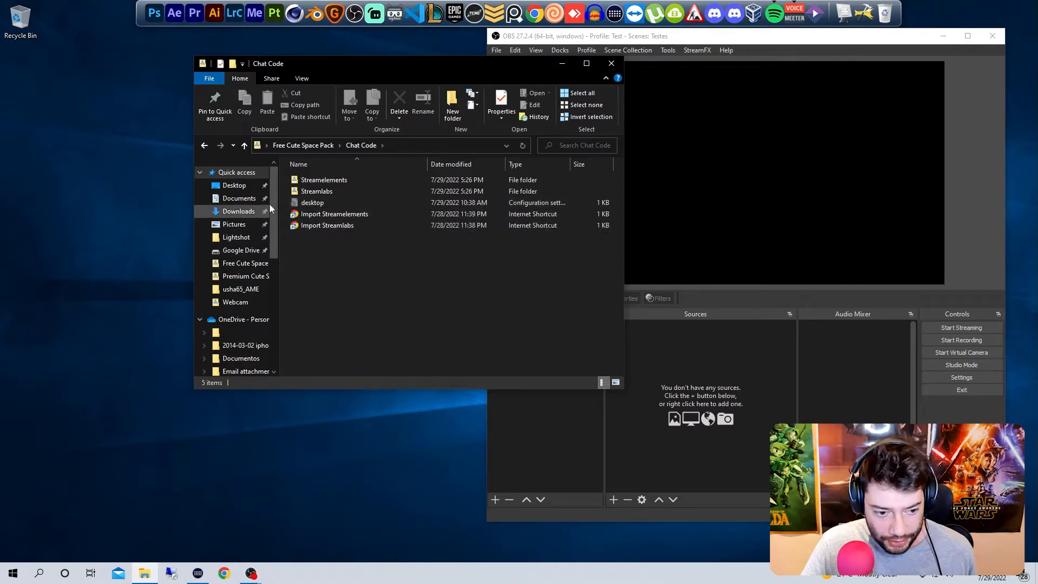
Step: View the Pastel-CSS file in the Streamelements chat folder, then close it
double_click(346, 181)
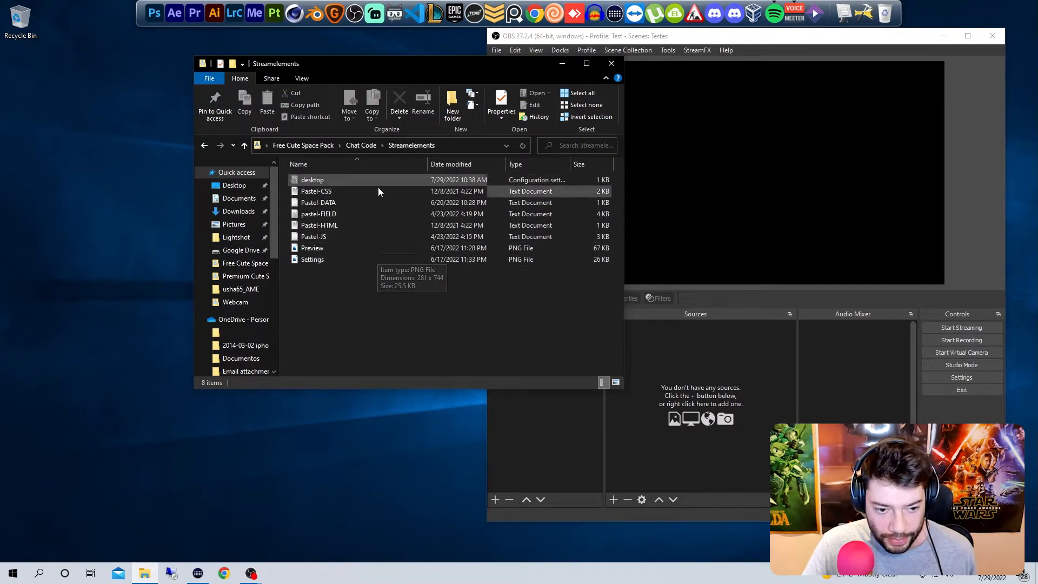
double_click(326, 195)
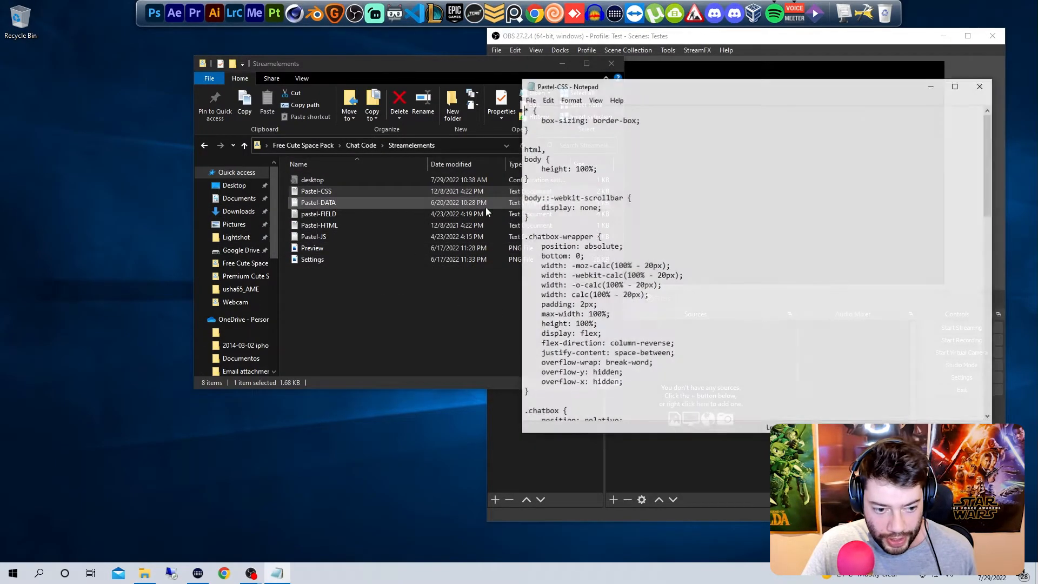
left_click(987, 85)
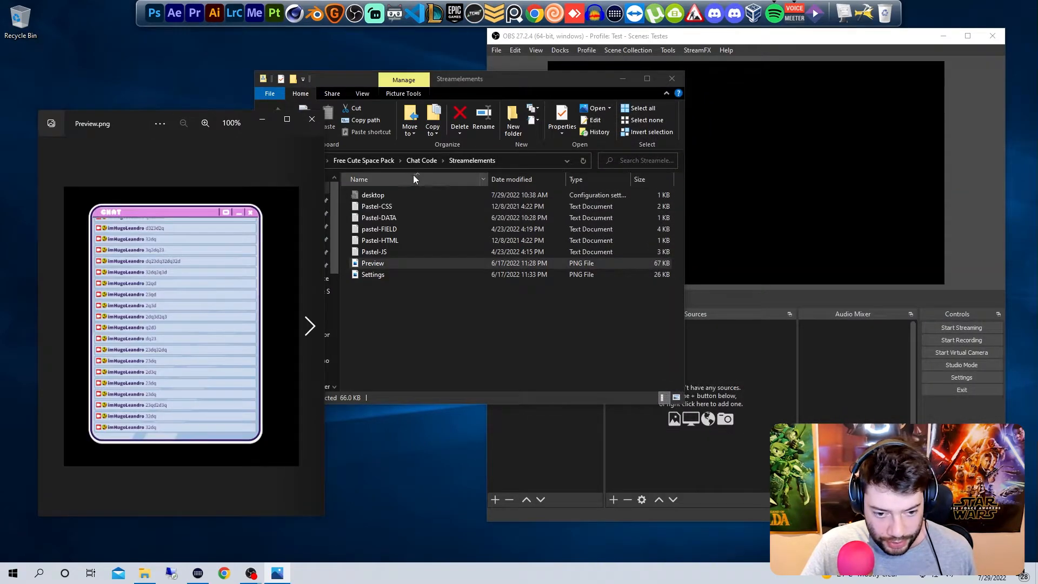
Step: Compare the Streamelements and Streamlabs chat preview images side by side, then return to the Chat Code folder
left_click(416, 160)
double_click(394, 210)
double_click(394, 210)
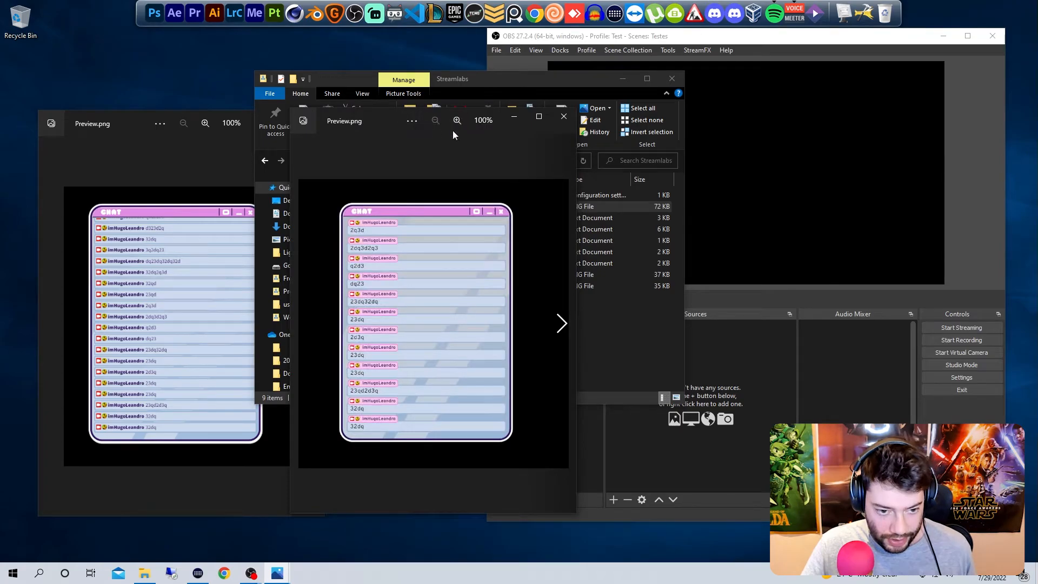
left_click(571, 116)
left_click(450, 458)
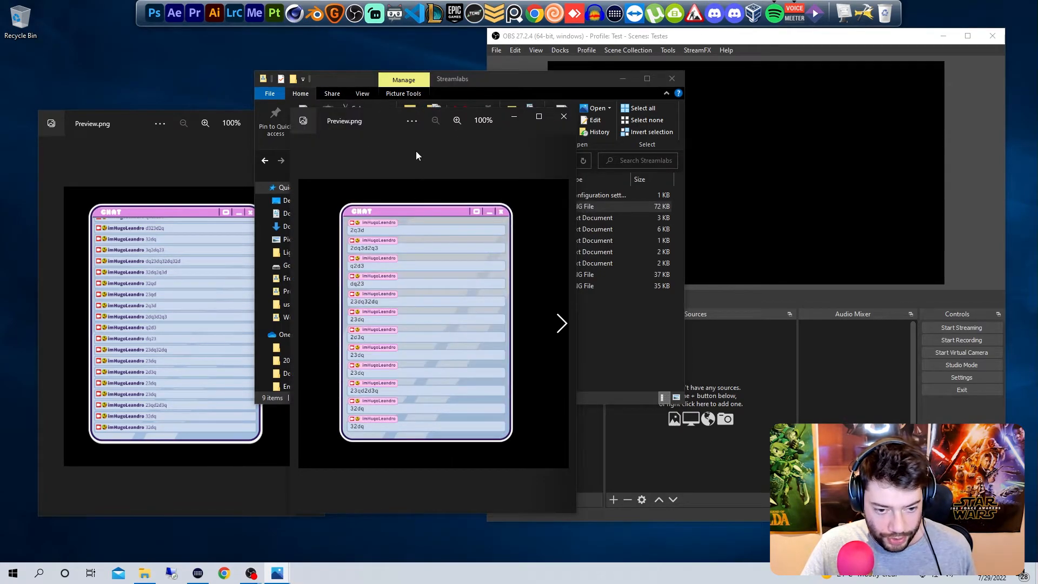
left_click_drag(378, 135, 383, 133)
left_click(138, 157)
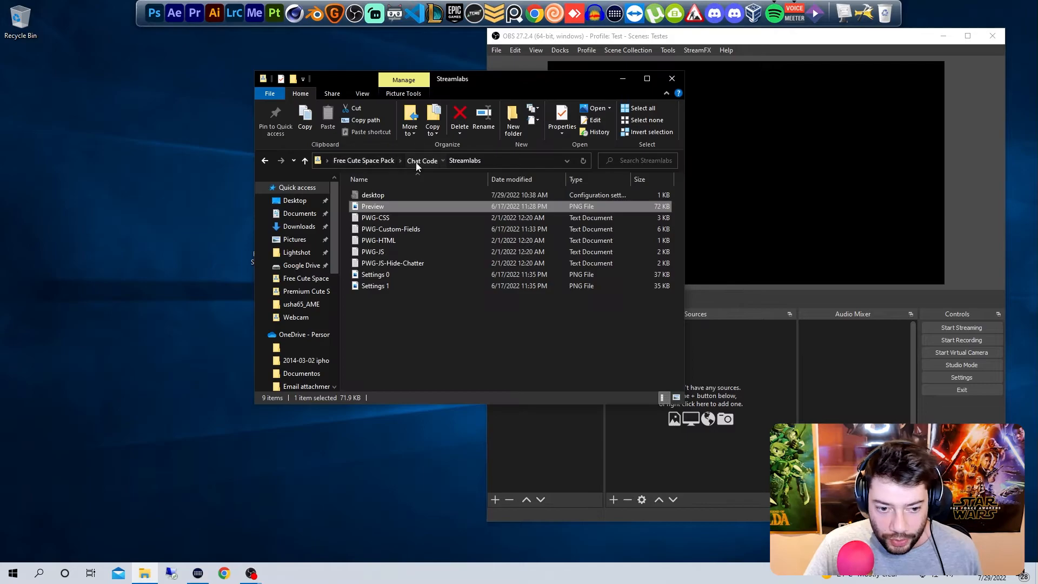
left_click(417, 160)
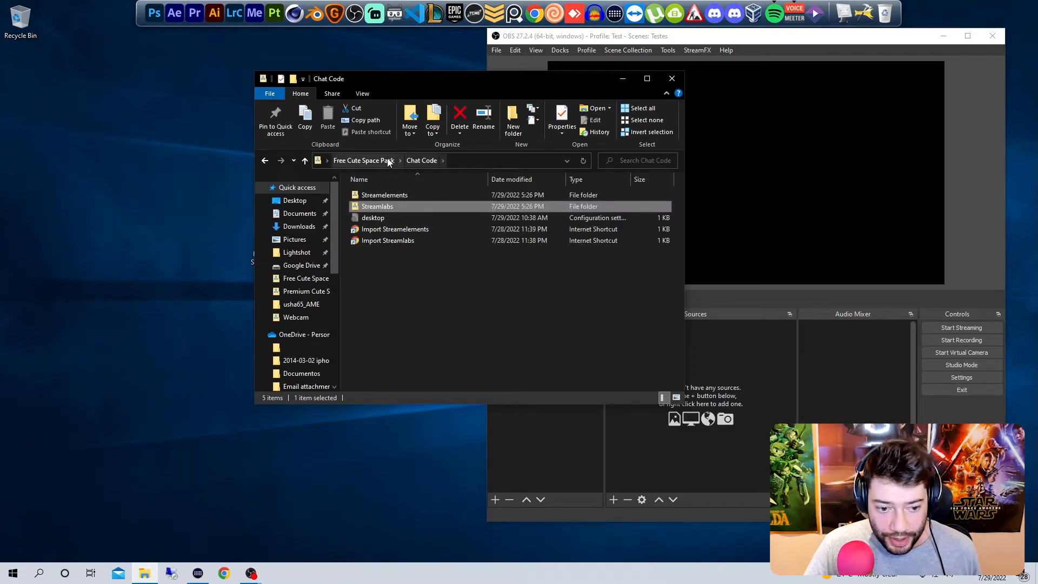
Step: Examine the Panels and Screens folders of the Free Cute Space Pack
left_click(389, 161)
double_click(435, 200)
left_click(372, 161)
double_click(512, 210)
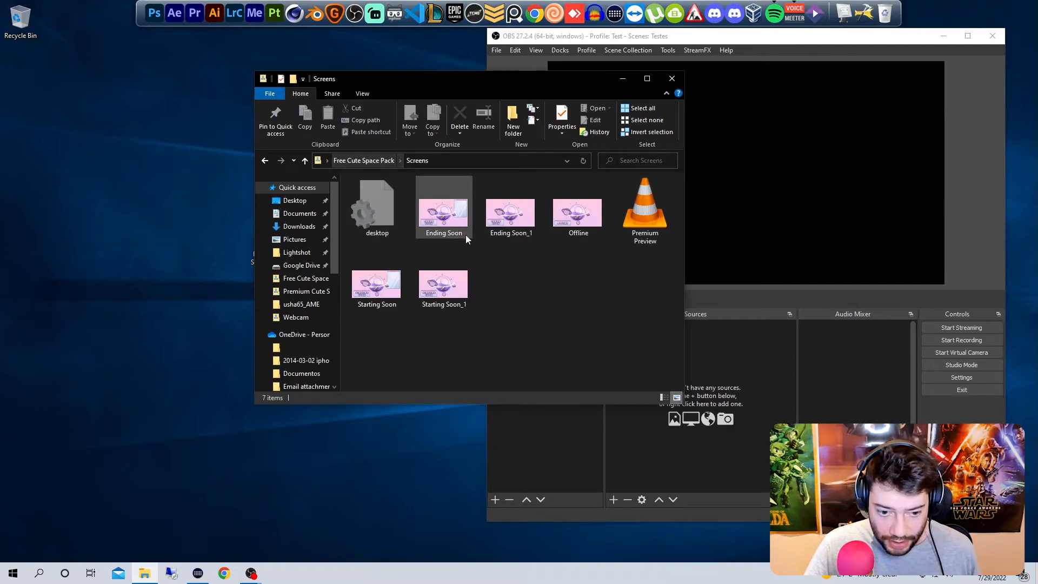
left_click(368, 161)
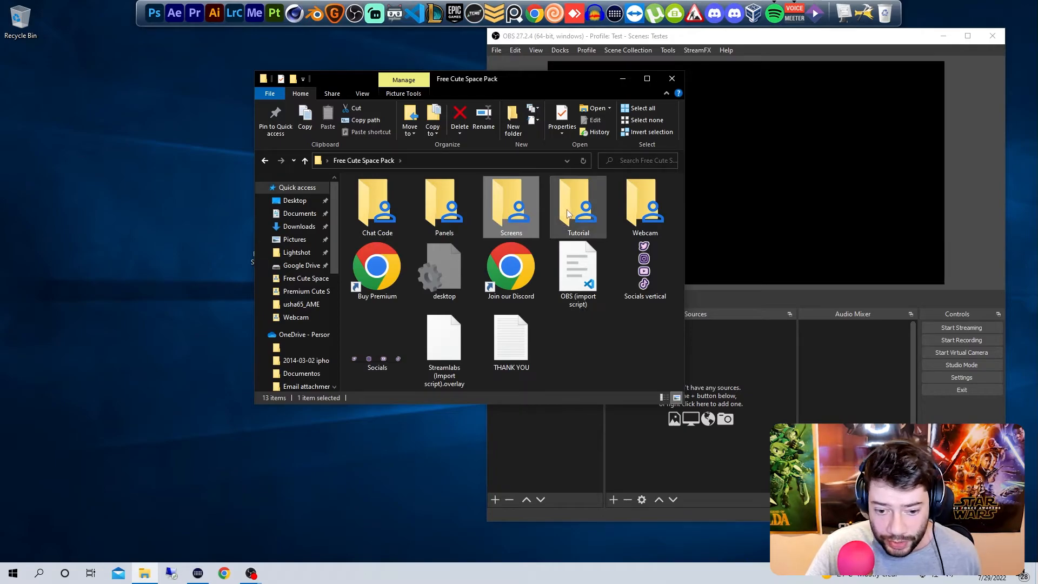
Step: Examine the files in the Free pack's Webcam folder and preview the Mask 16_9 image
double_click(632, 203)
left_click(444, 226)
left_click_drag(659, 295, 508, 224)
left_click_drag(493, 323, 447, 263)
double_click(443, 212)
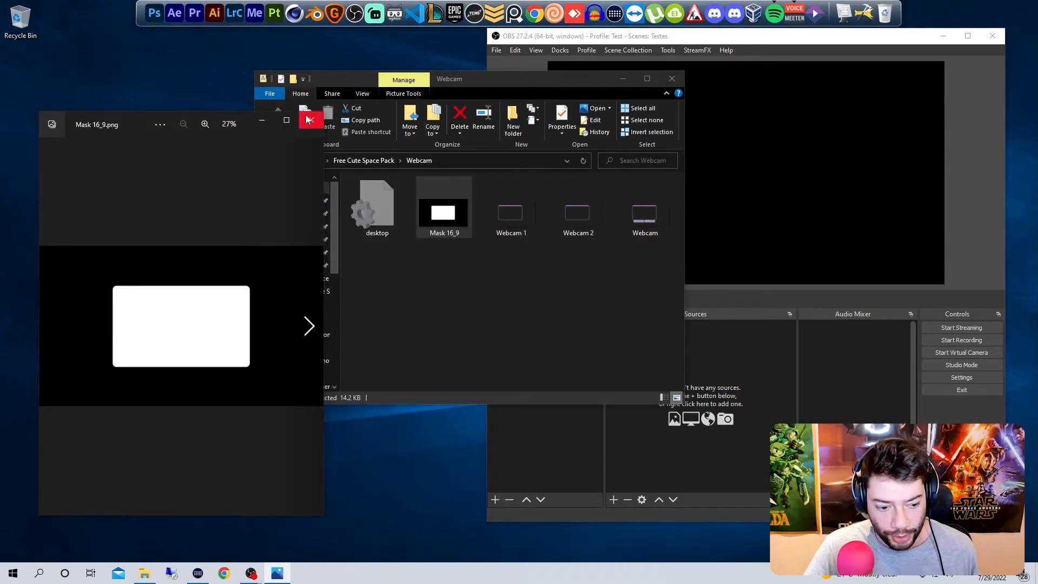
left_click(312, 119)
left_click(469, 269)
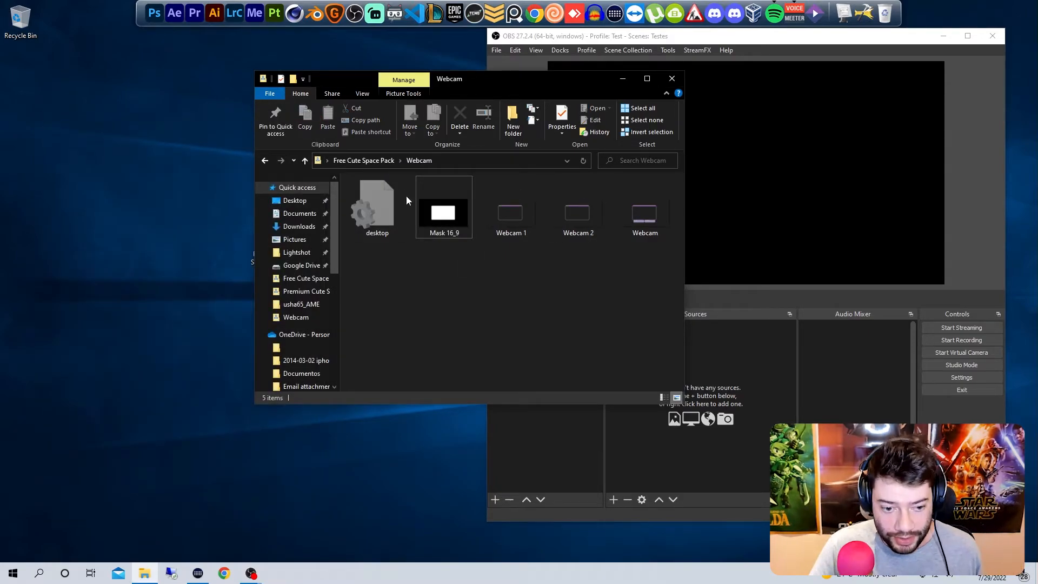
Step: Return to the Free Cute Space Pack's main folder and look at its Socials and Socials vertical images
left_click(370, 160)
left_click_drag(346, 78, 247, 71)
left_click(565, 274)
left_click(282, 355)
left_click(545, 275)
left_click(524, 357)
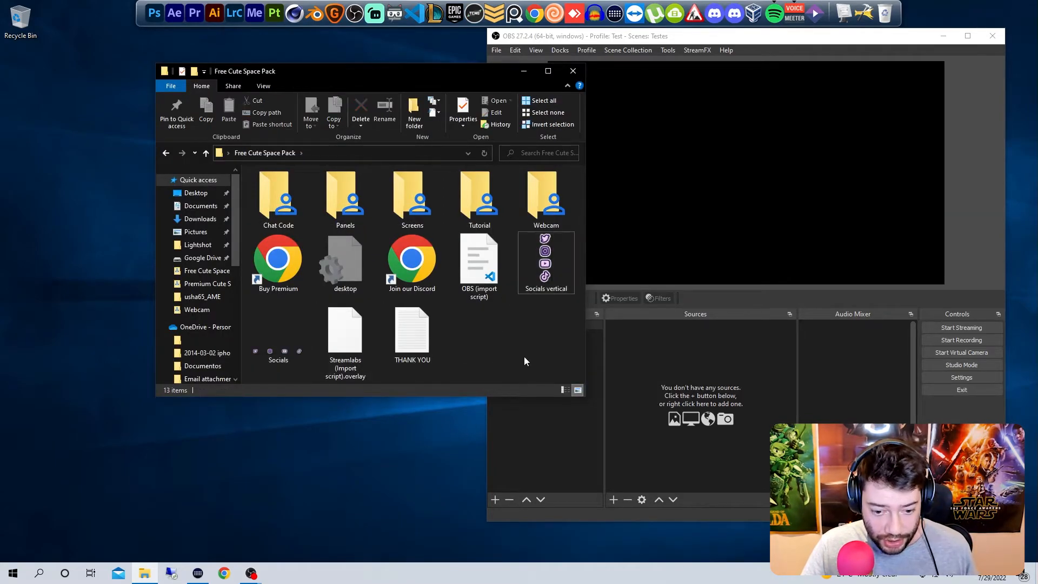
Step: Switch to OBS and rename Scene 3 as Starting Soon
left_click(627, 365)
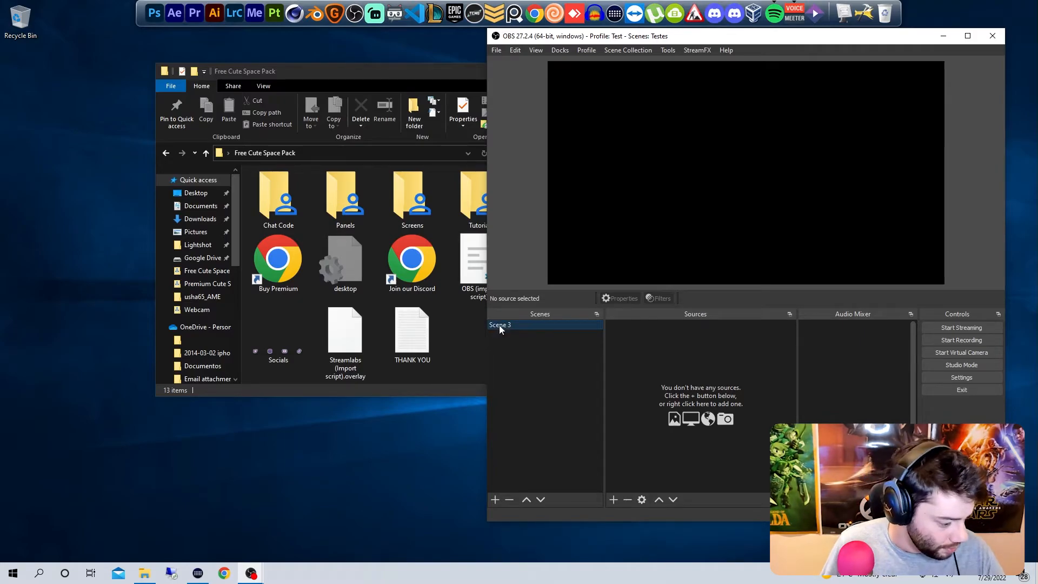
right_click(657, 346)
left_click(607, 514)
Step: Add an Image source named "Starting Soon Image" to the Starting Soon scene
right_click(634, 349)
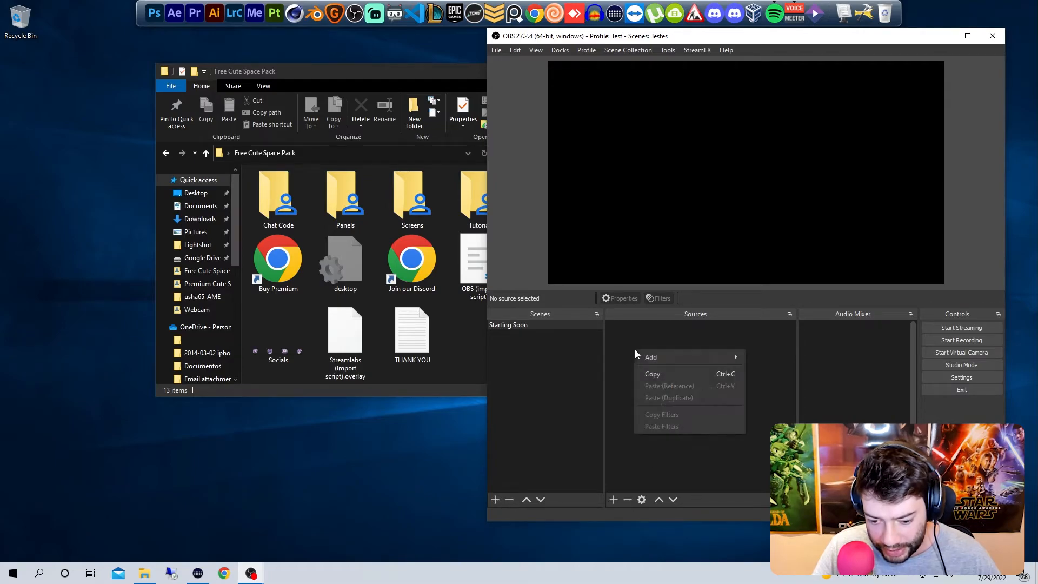
mouse_move(680, 358)
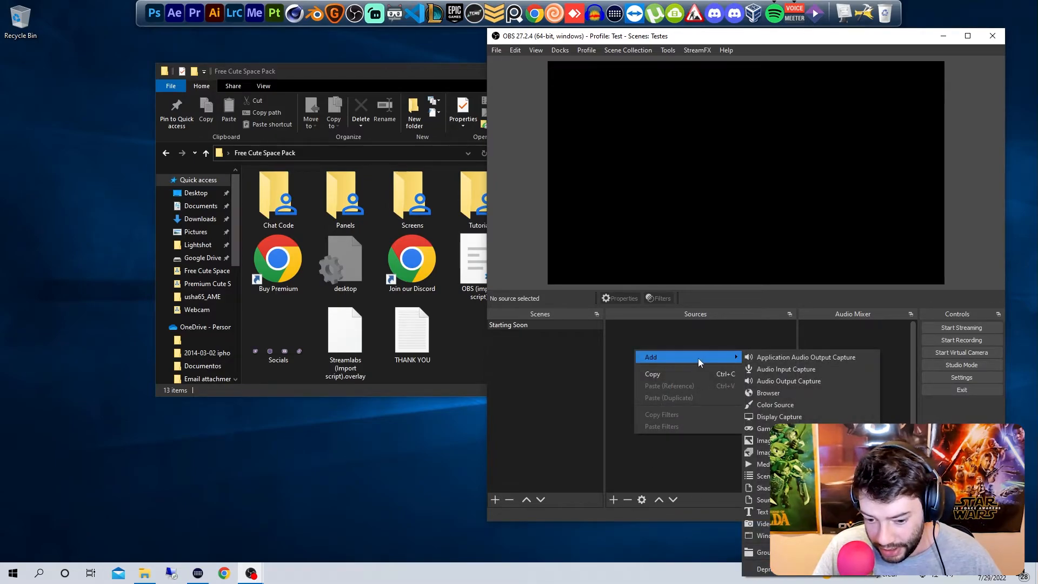
left_click(778, 441)
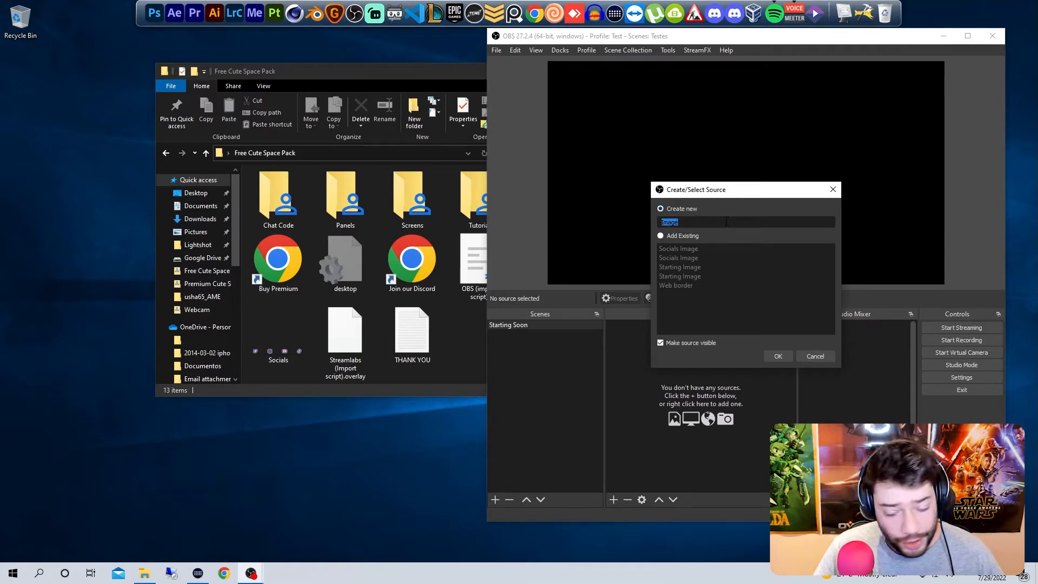
type("Starting Soon Image")
key("Return")
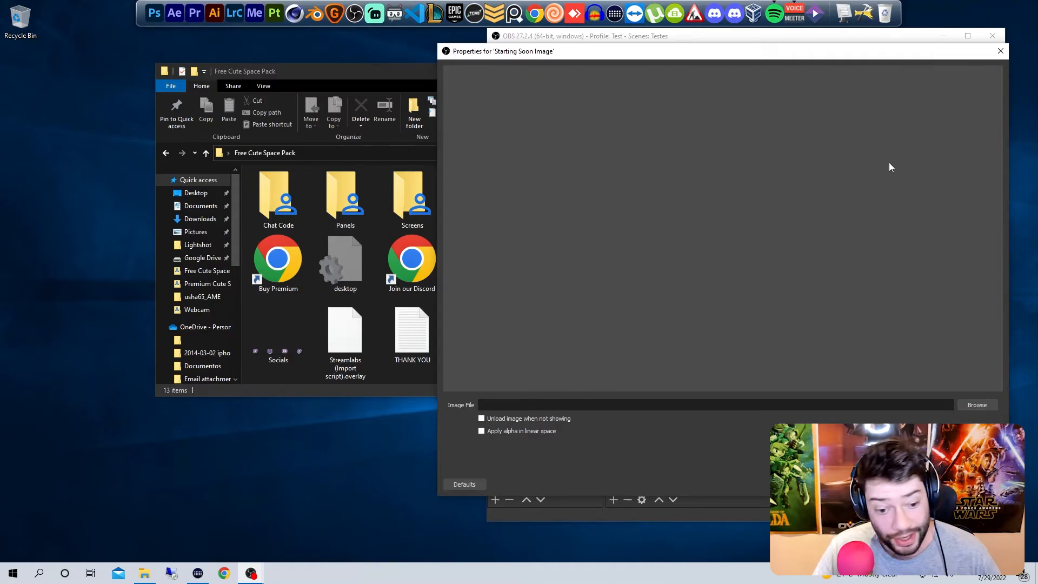
Step: Browse for the source's image file in the Screens folder of the Free Cute Space Pack on the Desktop
left_click(285, 161)
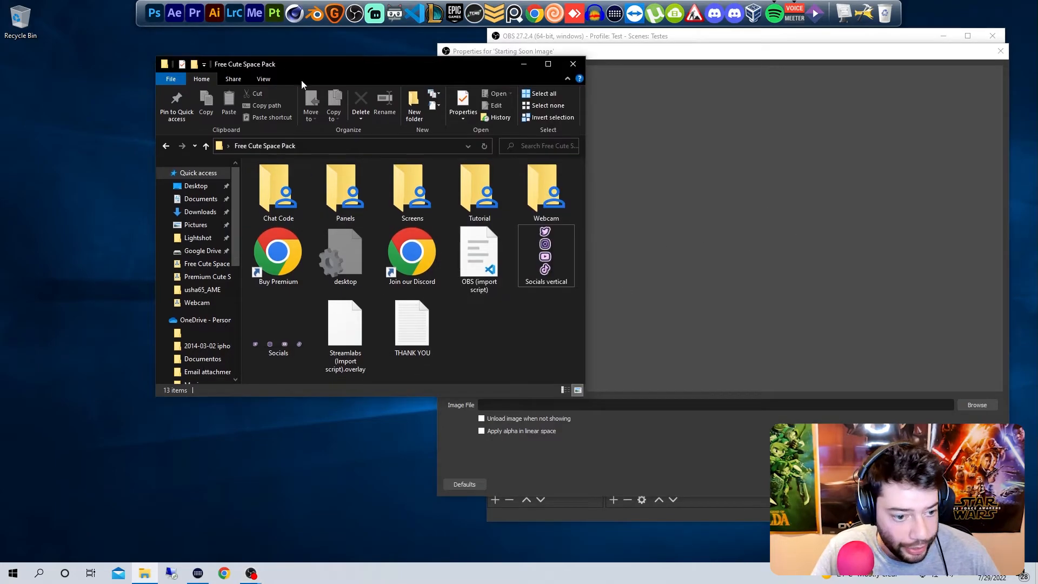
left_click(977, 406)
left_click_drag(686, 66, 493, 66)
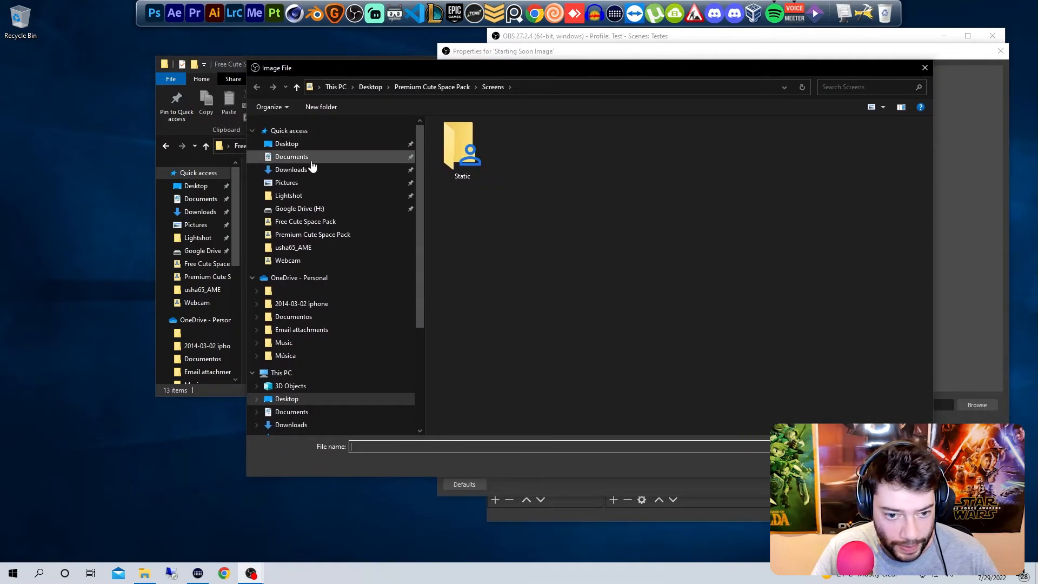
left_click(290, 144)
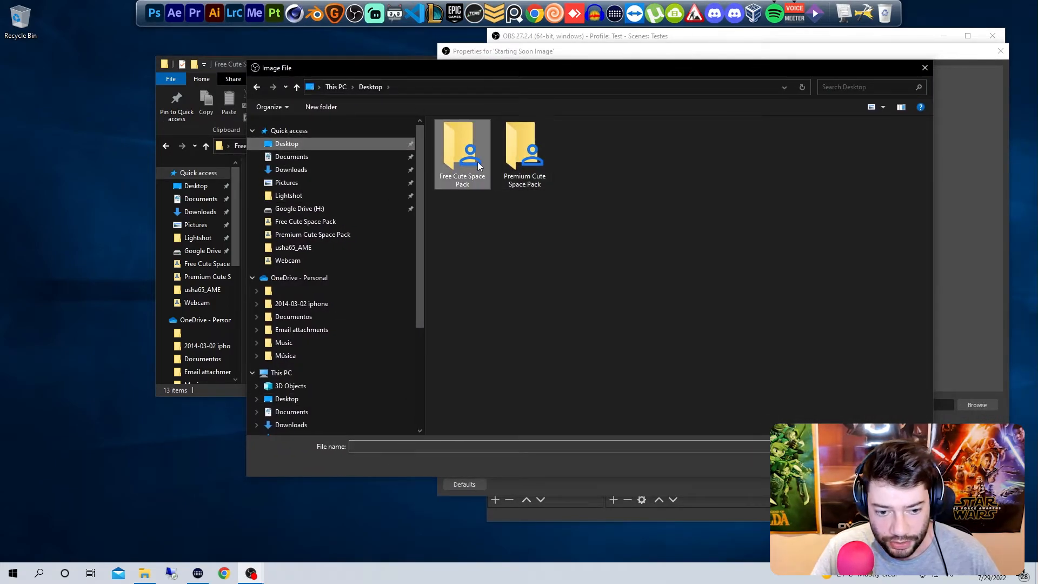
double_click(478, 161)
left_click_drag(486, 70, 509, 71)
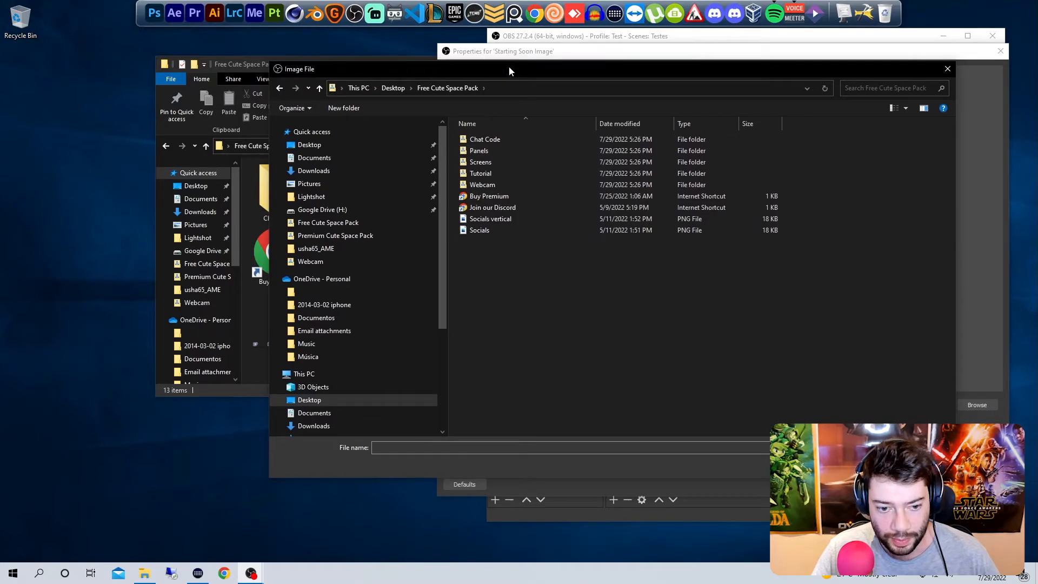
double_click(492, 161)
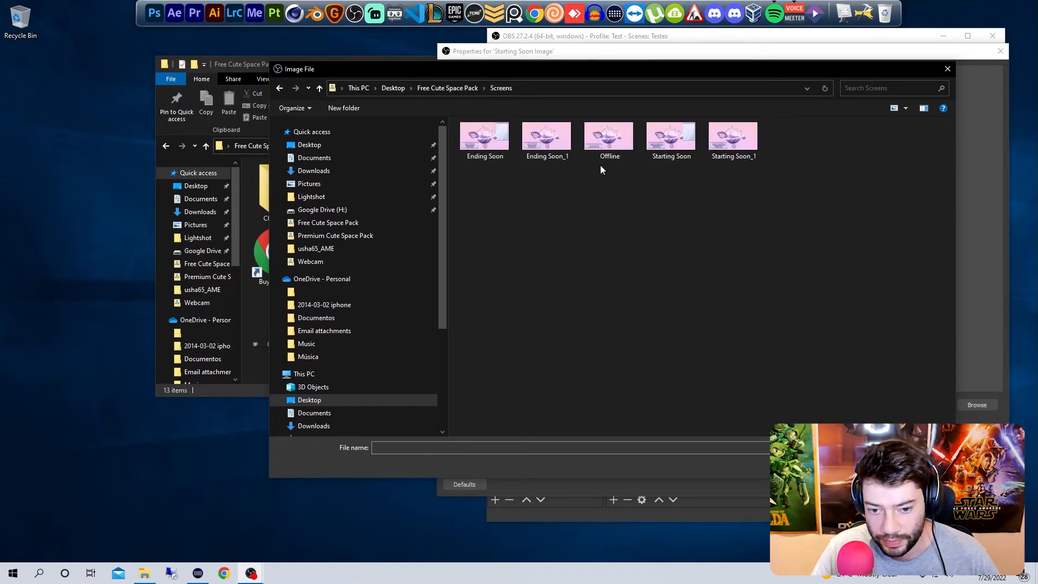
Step: Use Starting Soon_1 as the image file and accept the source properties
left_click(672, 139)
left_click(733, 139)
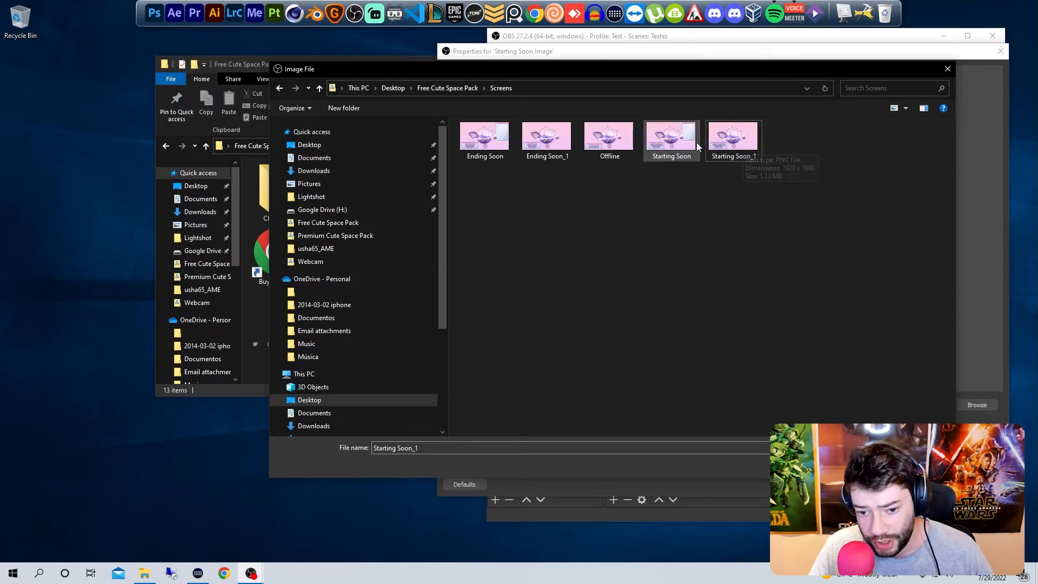
double_click(734, 150)
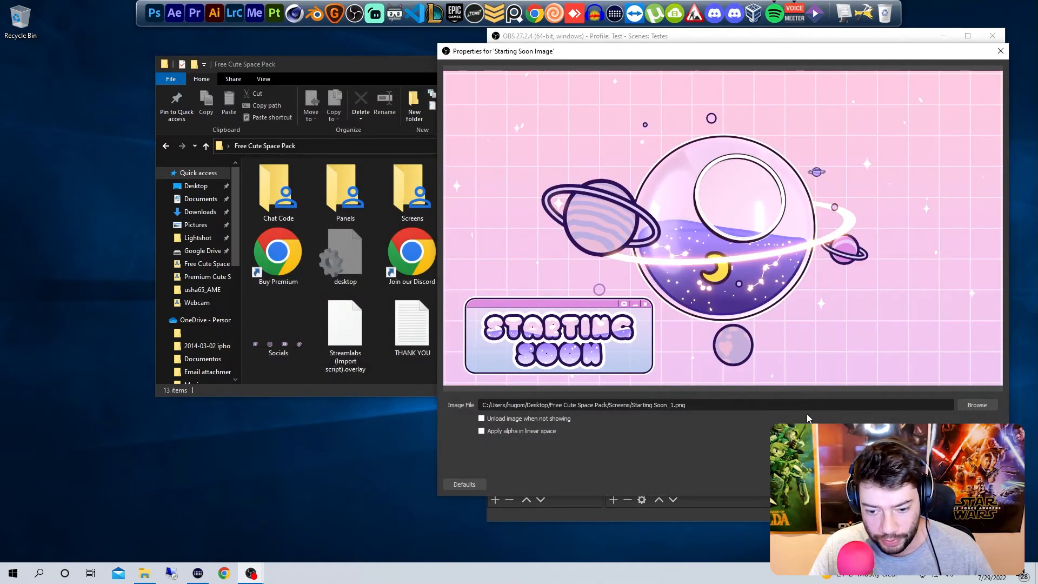
left_click(935, 484)
left_click(588, 390)
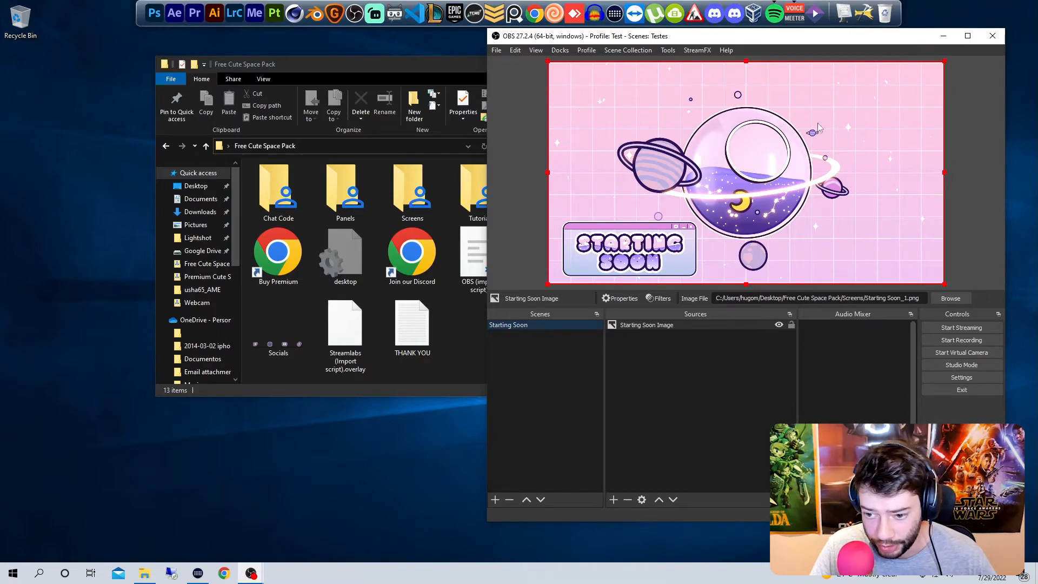
Step: Add a new scene named "-webcam"
right_click(543, 342)
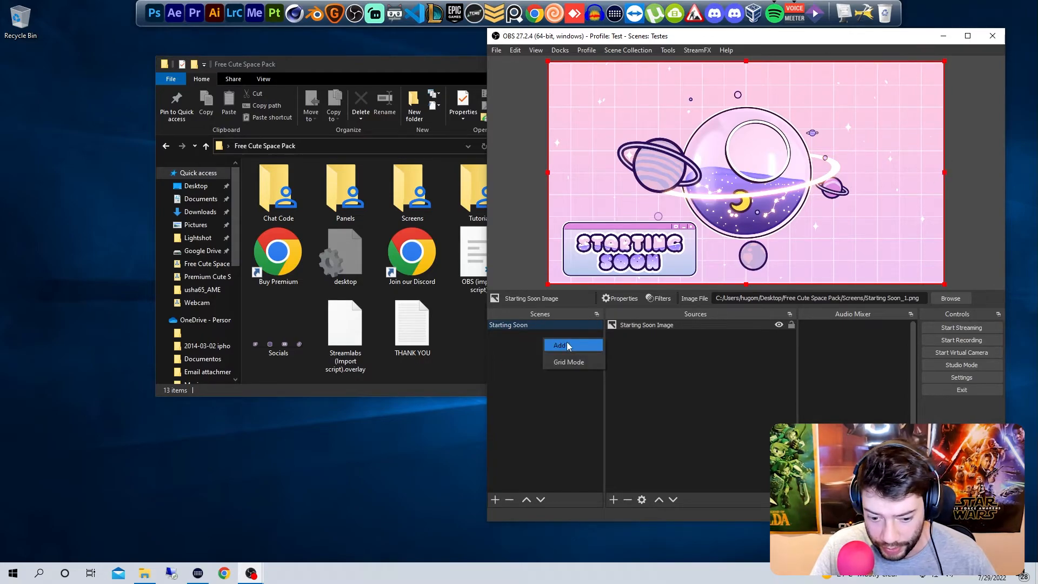
left_click(567, 344)
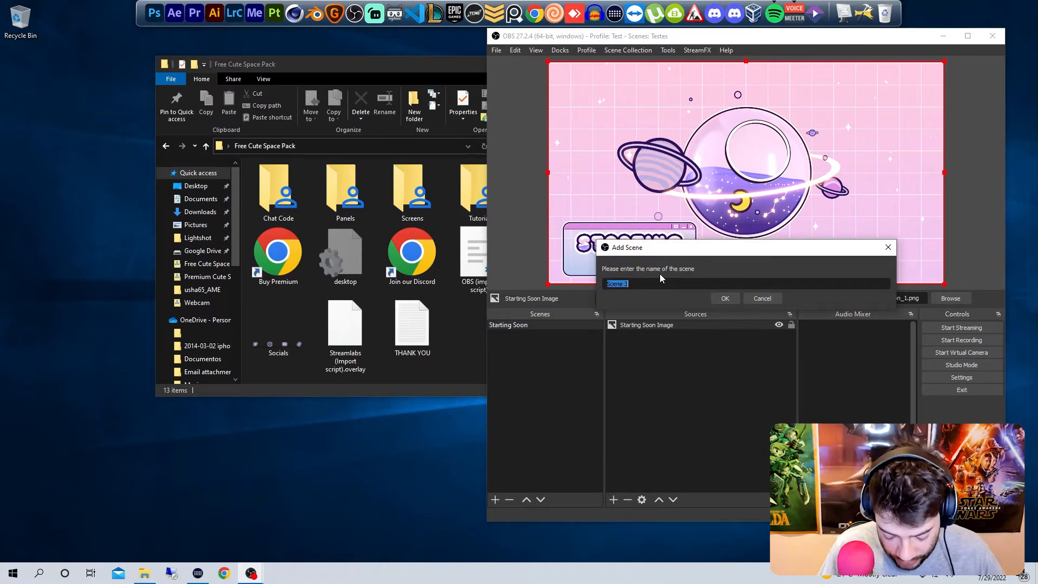
type("-webvc")
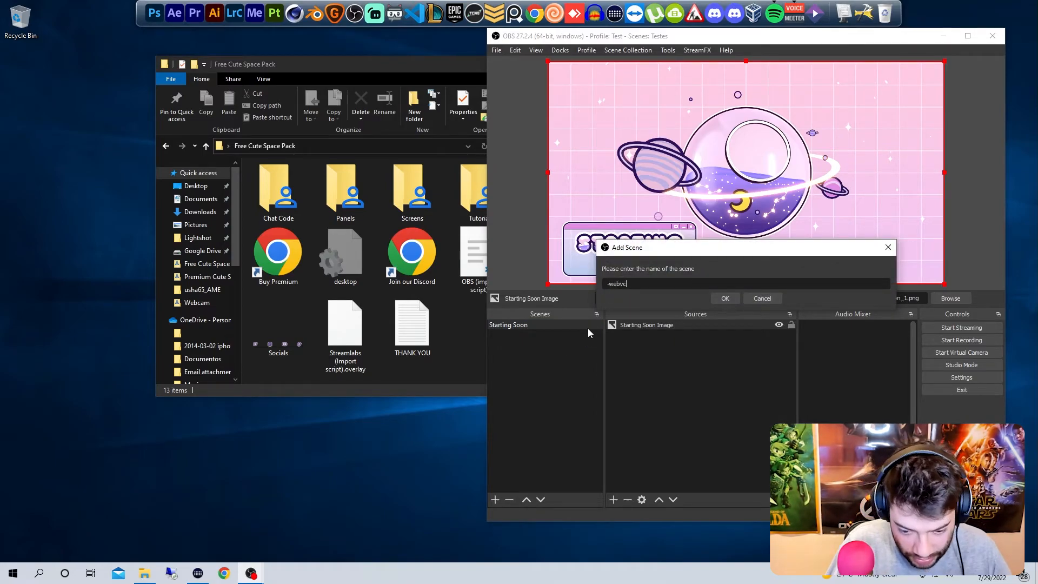
key("BackSpace")
key("BackSpace")
type("cam")
key("Return")
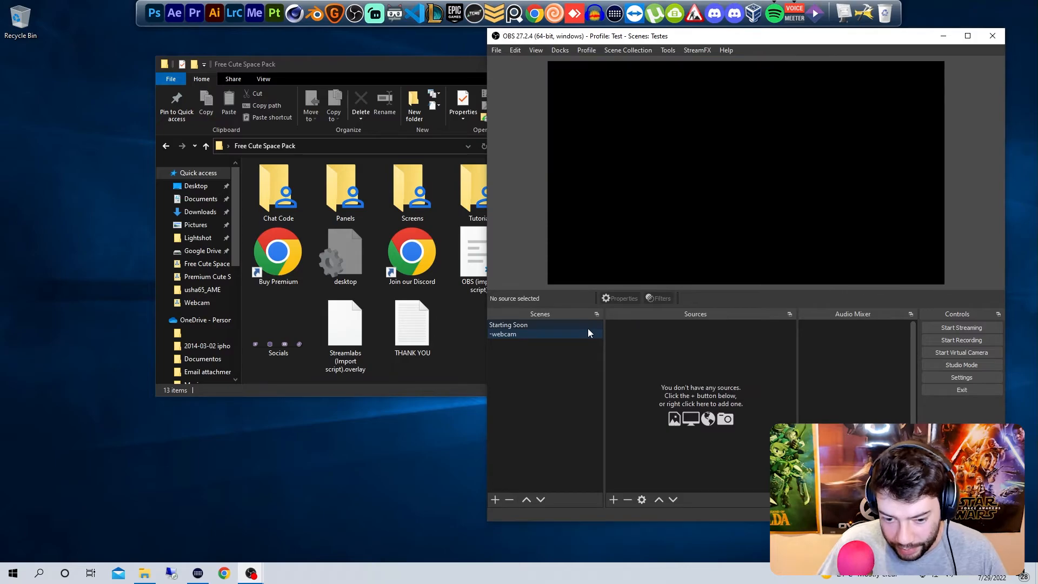
Step: Add a divider scene named "----x----" and place it between the Starting Soon and -webcam scenes
right_click(556, 352)
left_click(565, 358)
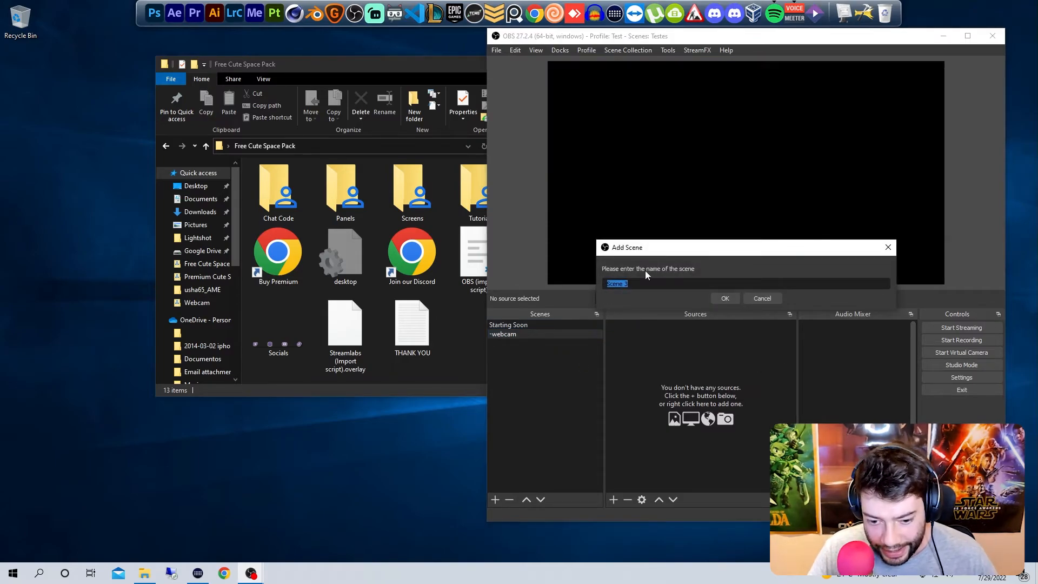
type("=====")
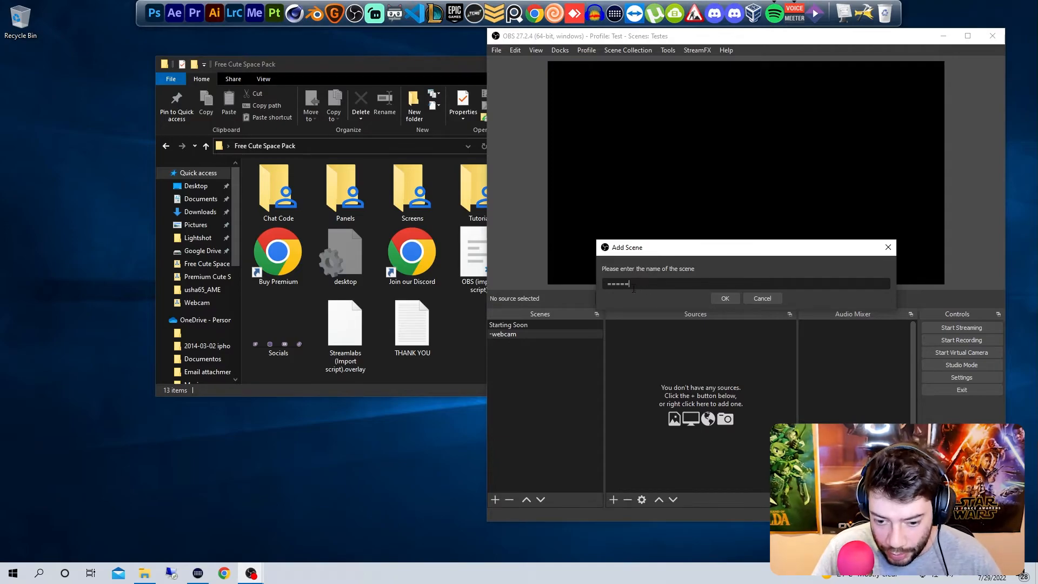
left_click_drag(643, 285, 564, 286)
type("----x----")
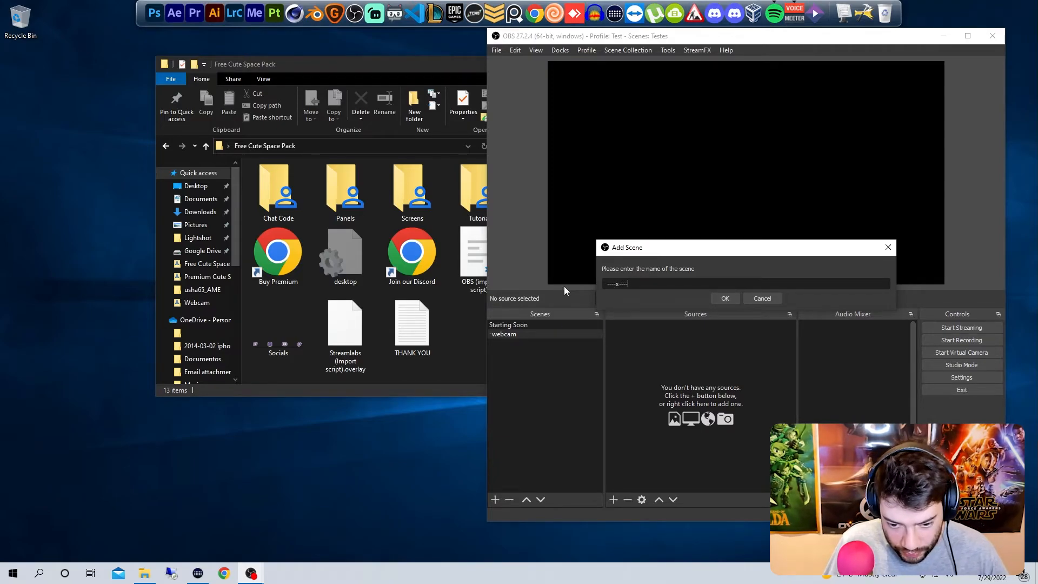
key("Return")
Step: Add a new image source named "webcam border" to the -webcam scene
right_click(673, 339)
mouse_move(719, 346)
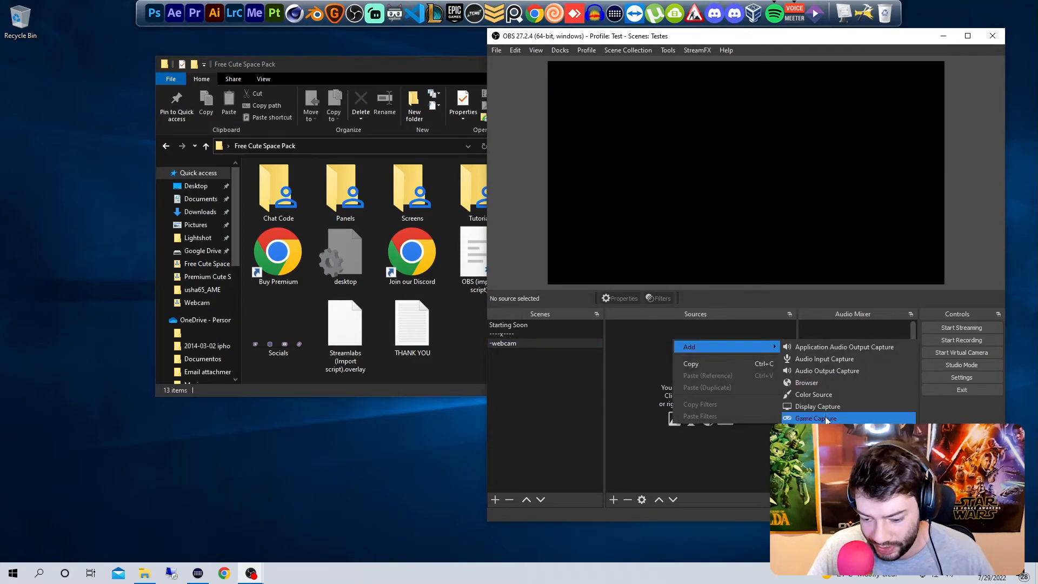
left_click(817, 430)
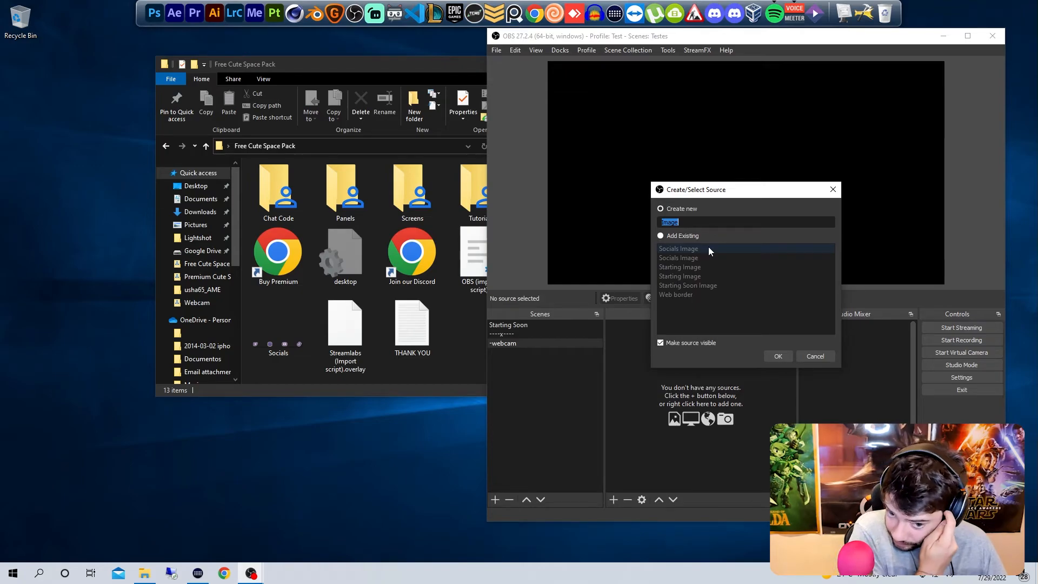
type("webcam border")
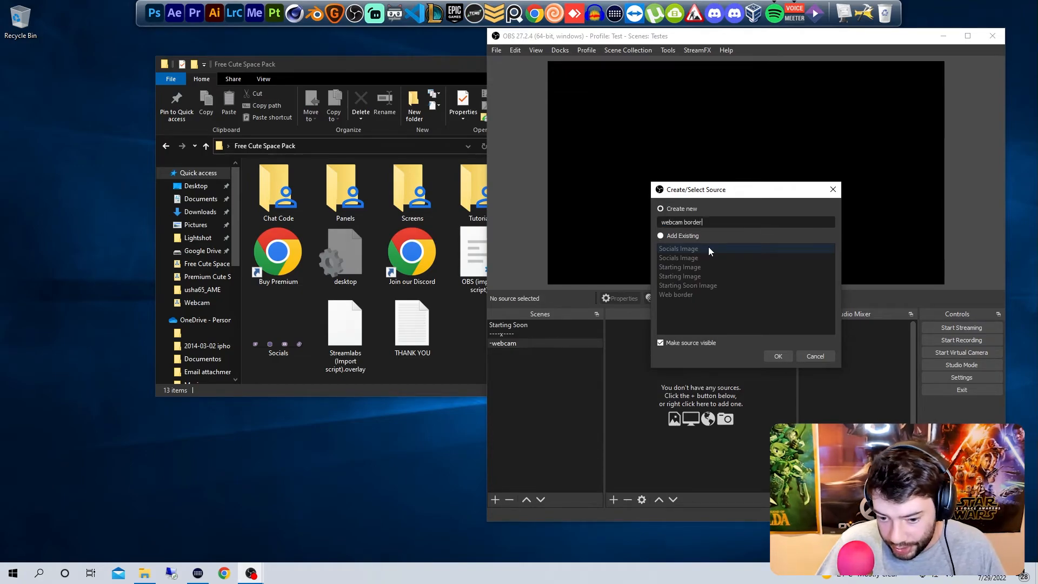
left_click(784, 357)
Step: Use the Webcam image from the Free Cute Space Pack's Webcam folder for the border source and accept its properties
left_click(1003, 411)
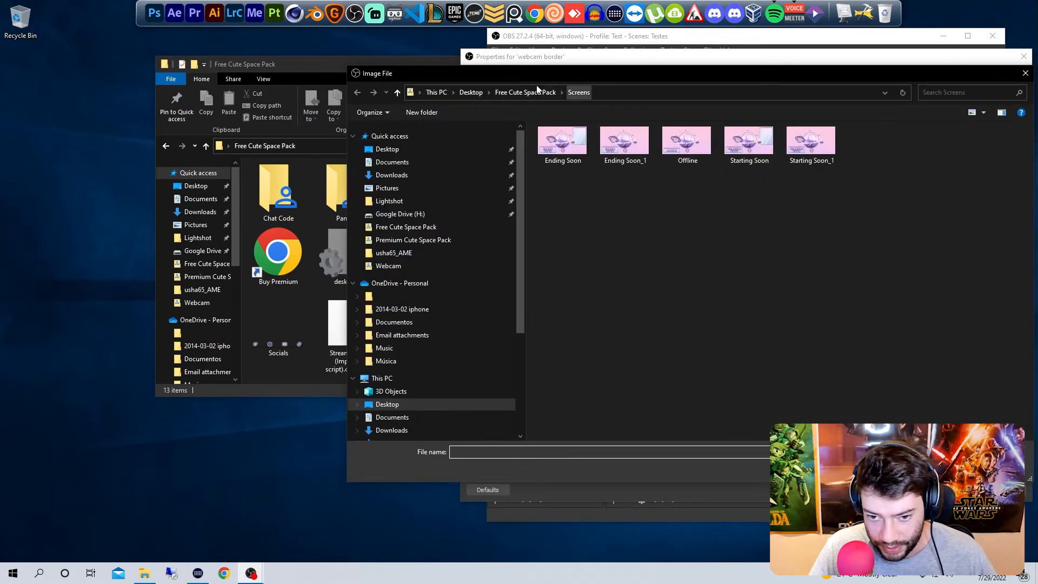
left_click(546, 91)
double_click(600, 186)
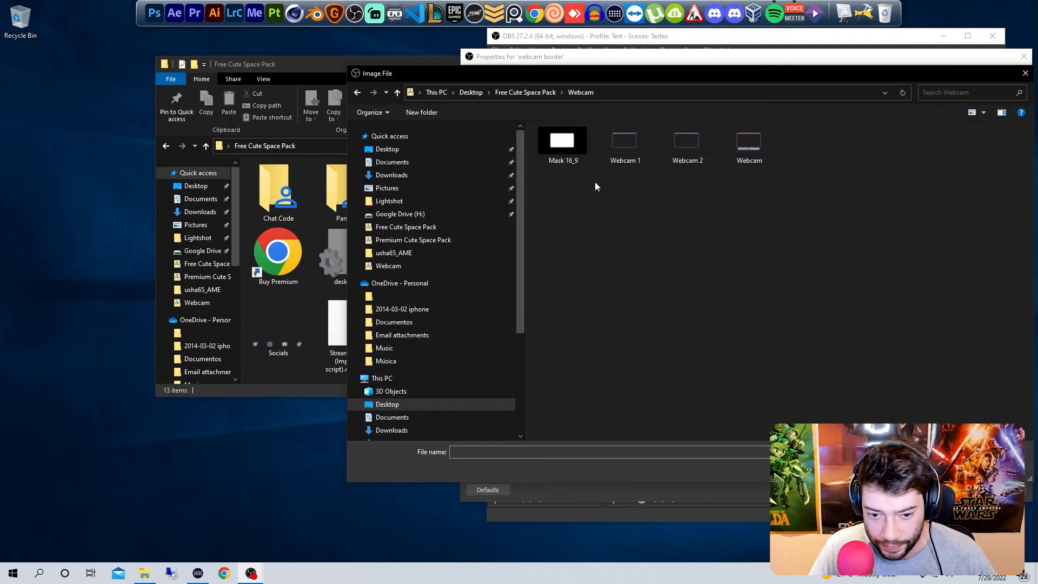
double_click(749, 145)
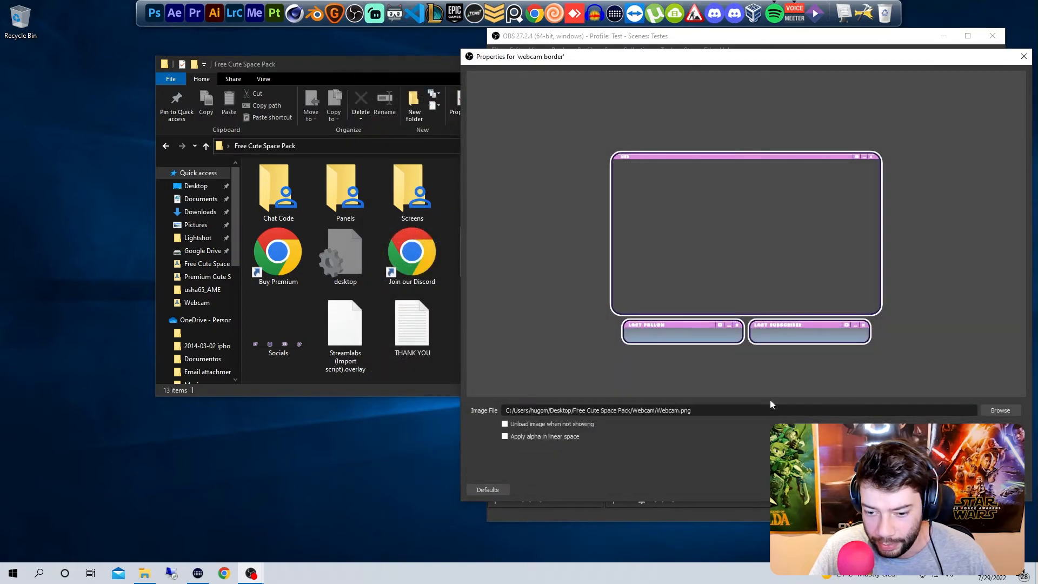
left_click(1001, 490)
Step: Add a Video Capture Device source with its default name and settings, and place it below the webcam border in the source order
right_click(661, 351)
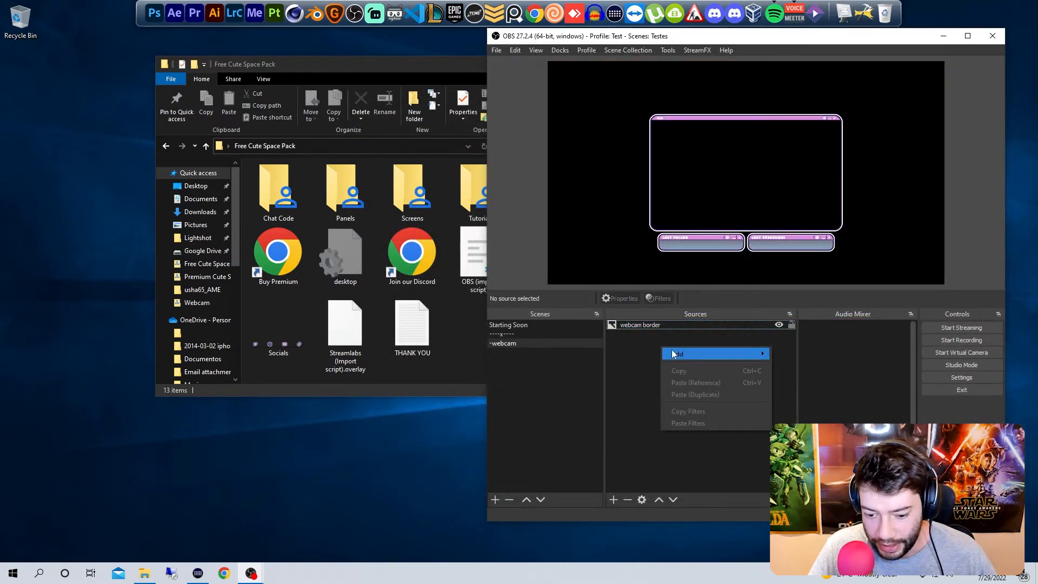
mouse_move(721, 356)
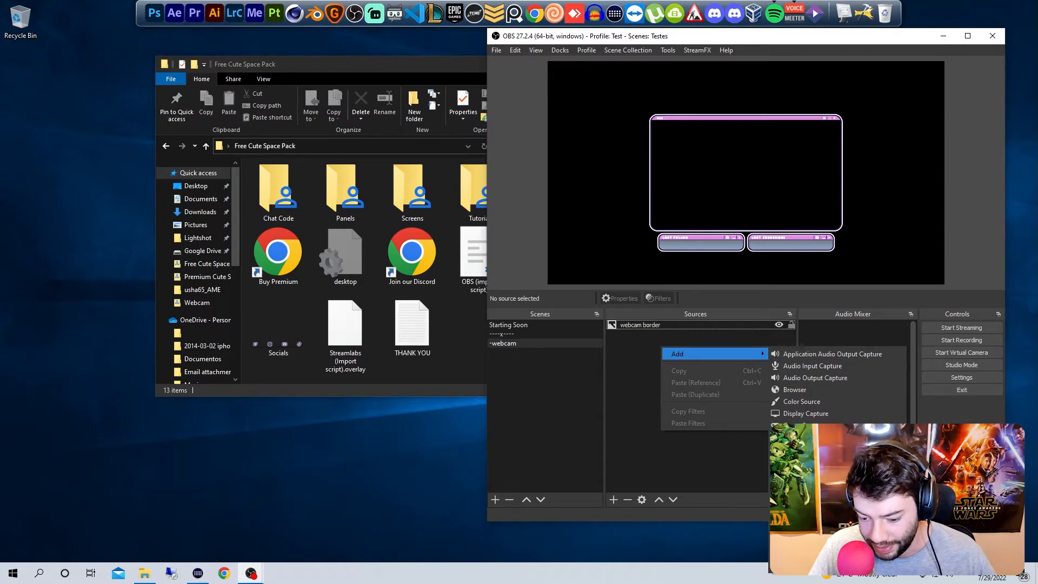
left_click(806, 508)
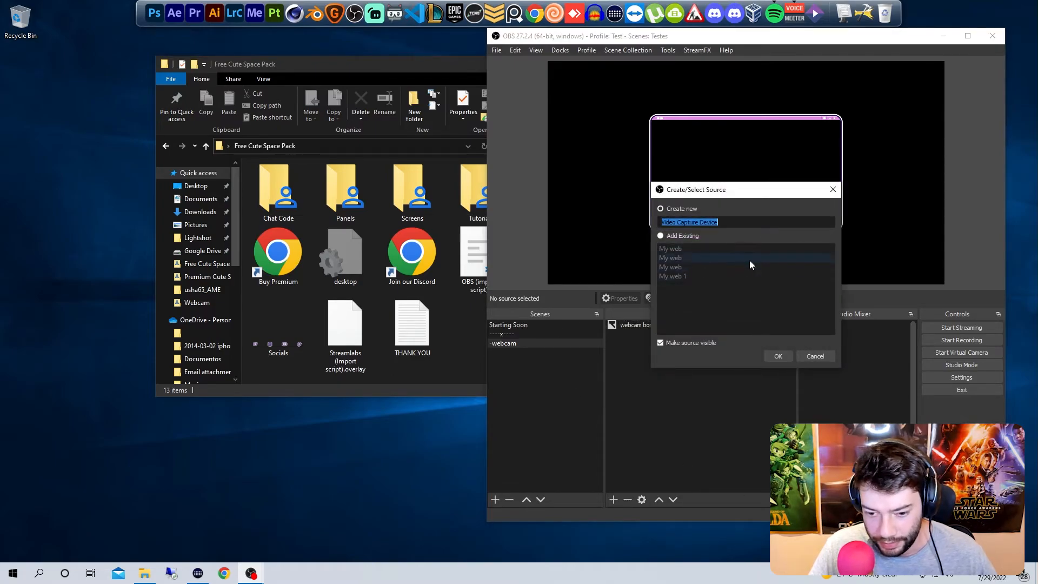
left_click(775, 353)
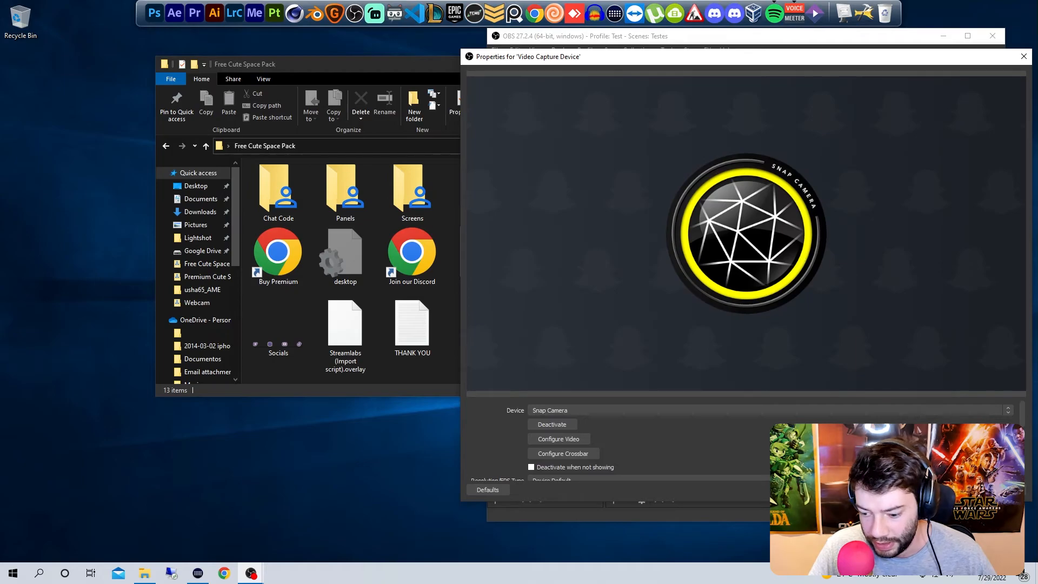
left_click(958, 490)
left_click_drag(693, 323, 695, 344)
Step: Scale and position the camera feed inside the webcam border, and crop its left and right sides to the frame
left_click_drag(611, 99, 683, 146)
left_click_drag(625, 110, 671, 133)
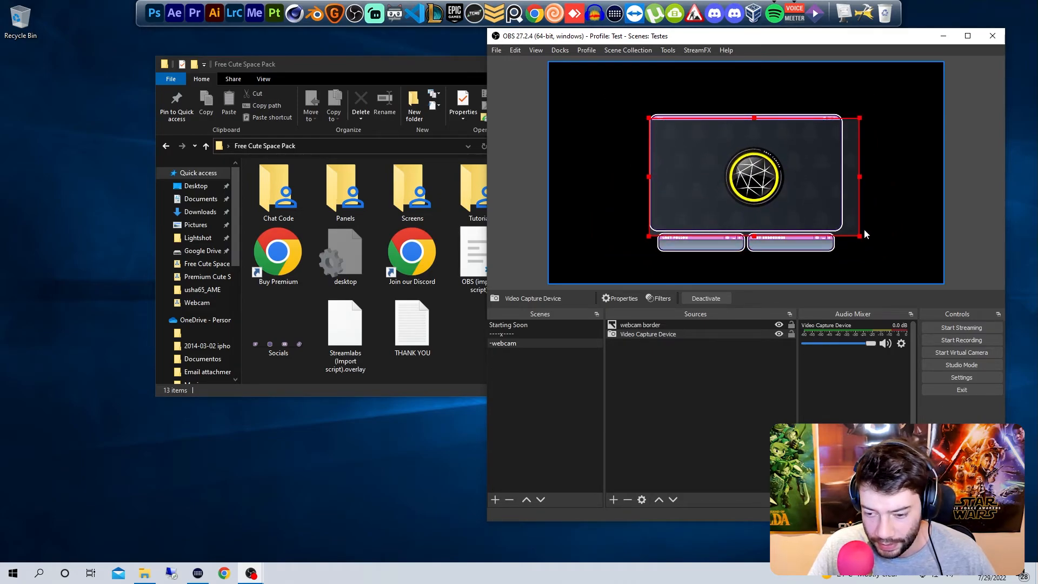
left_click_drag(859, 237, 848, 230)
left_click_drag(792, 191, 789, 191)
left_click_drag(646, 173, 650, 173)
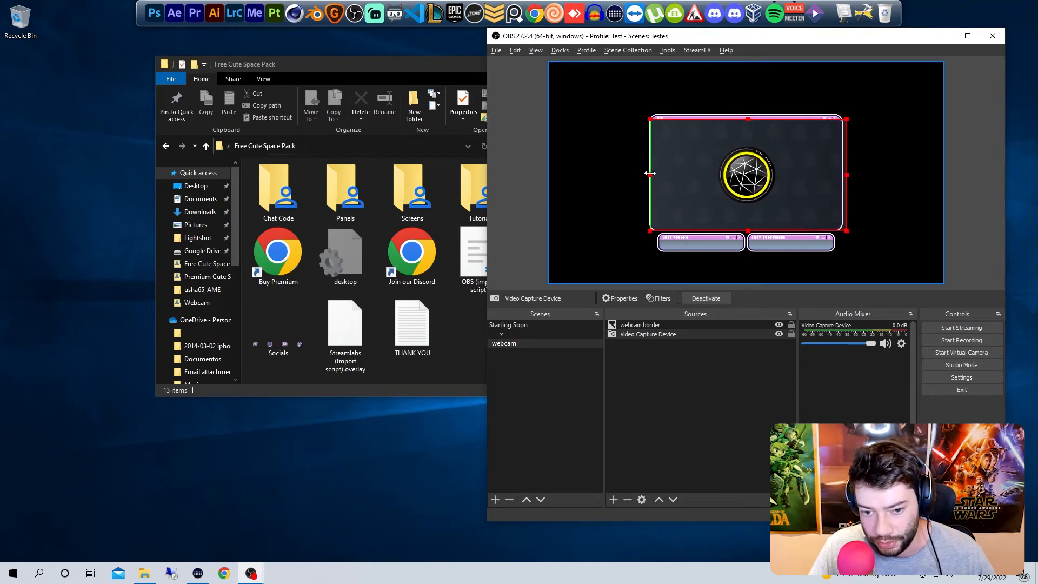
left_click_drag(846, 174, 845, 174)
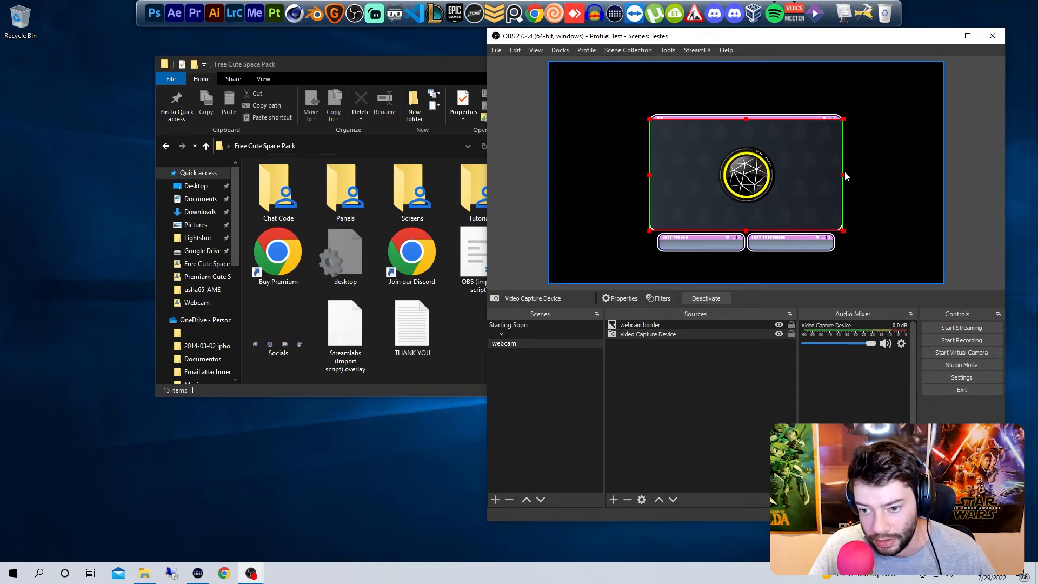
left_click(676, 373)
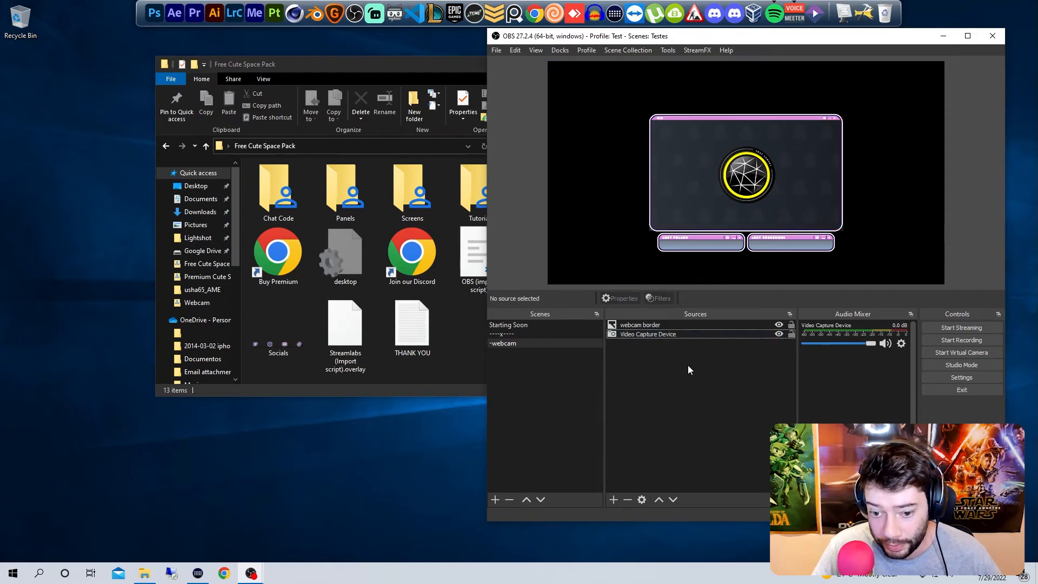
Step: Add the existing -webcam scene as a source in the Starting Soon scene
left_click(538, 326)
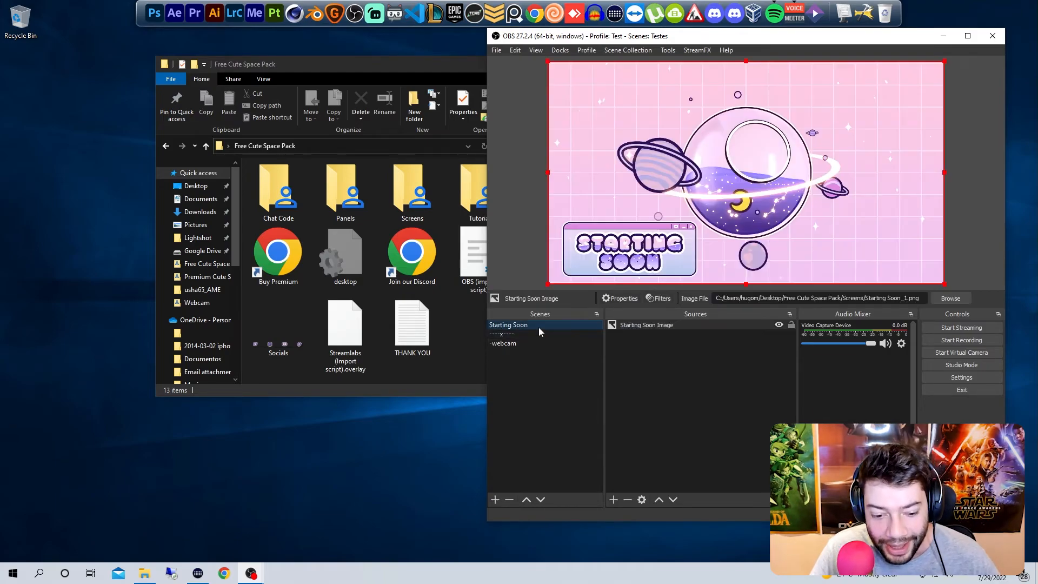
right_click(696, 375)
mouse_move(750, 381)
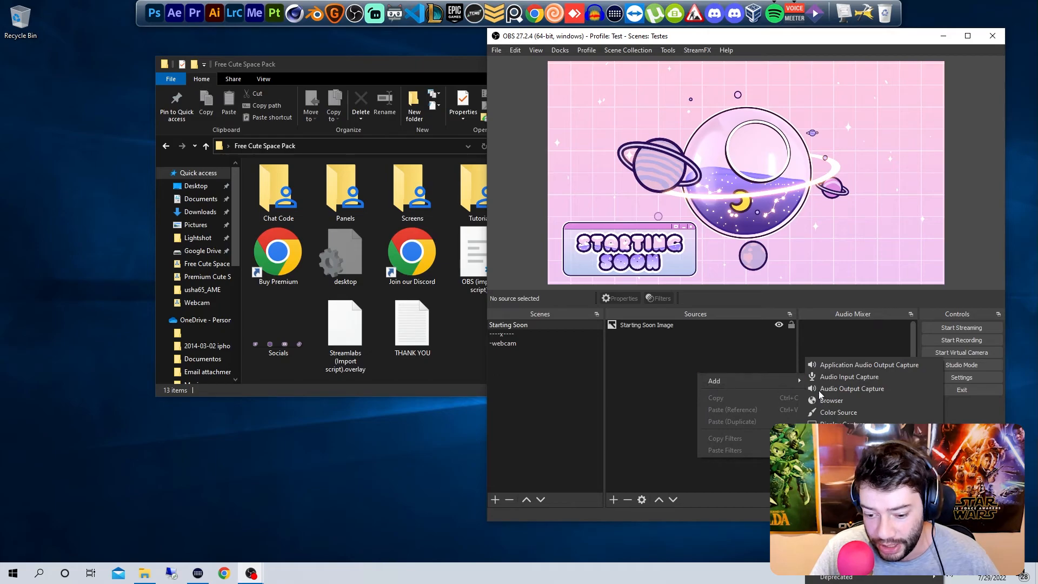
left_click(833, 484)
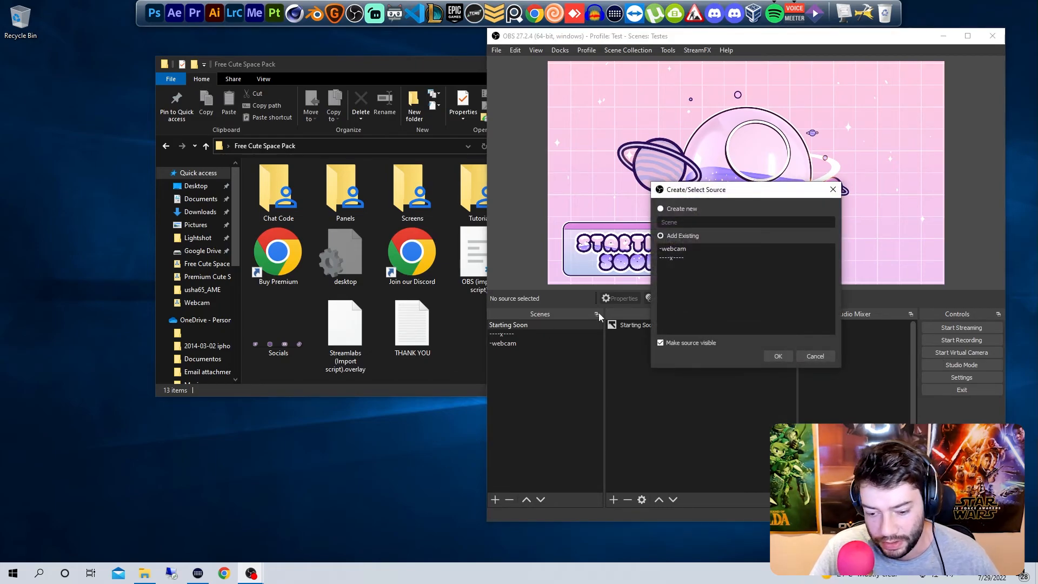
left_click(686, 249)
left_click(777, 356)
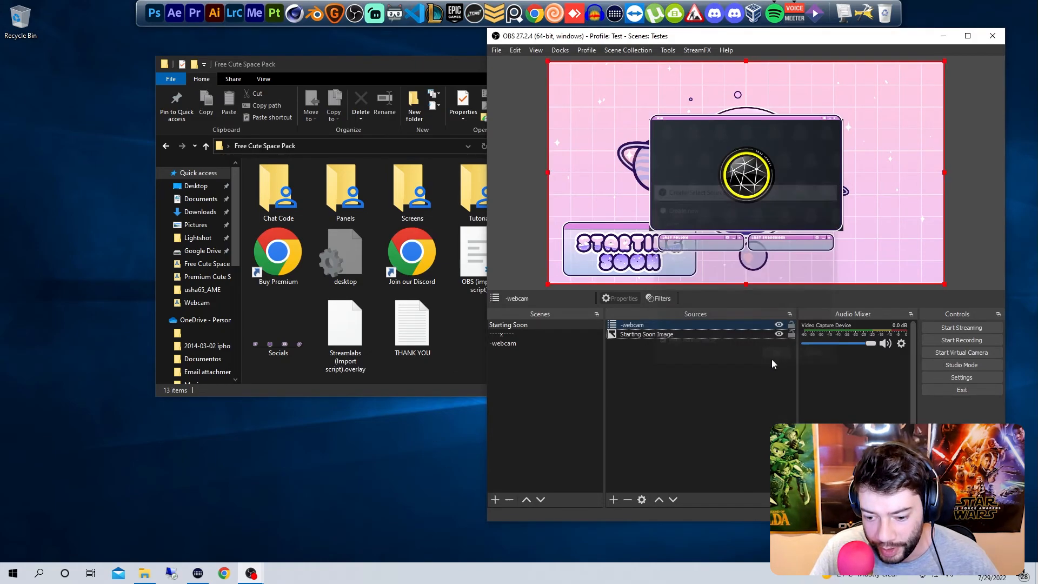
Step: Shrink the nested -webcam source and place its frame in the upper-right corner of the Starting Soon canvas, then compare it with the original scene
left_click_drag(547, 285, 789, 160)
left_click_drag(919, 97, 898, 100)
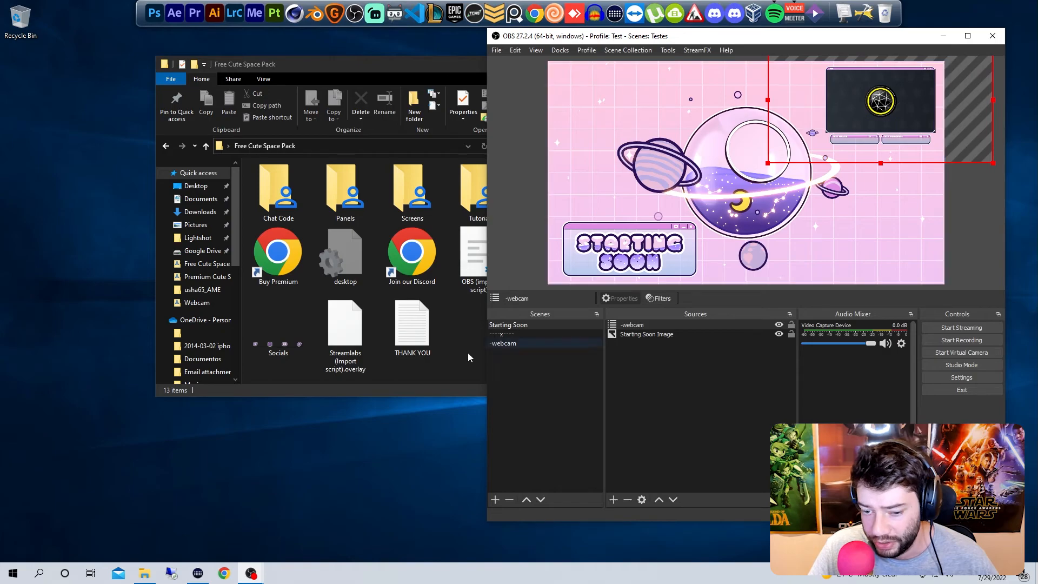
left_click(540, 341)
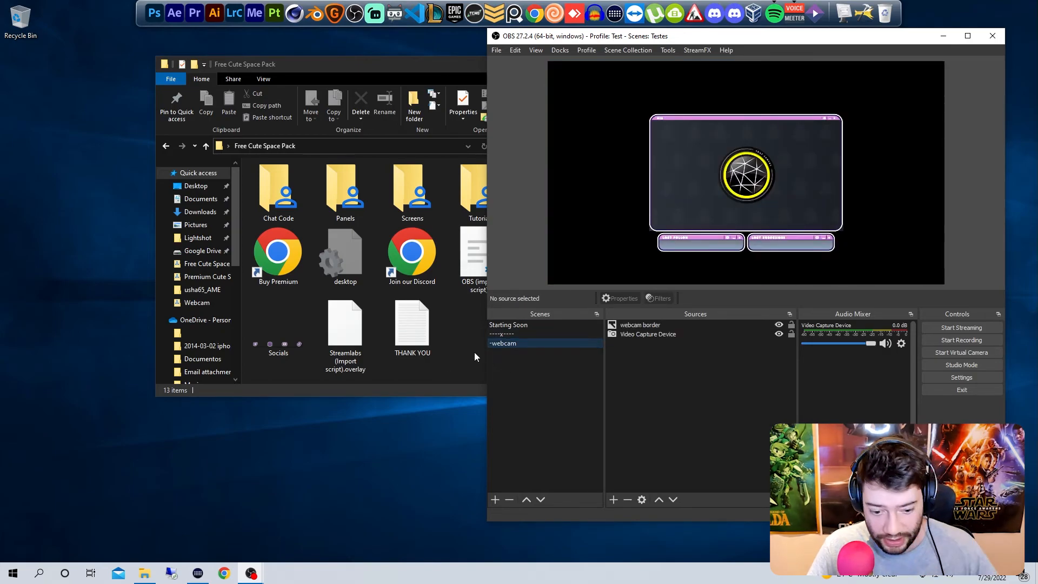
left_click(543, 326)
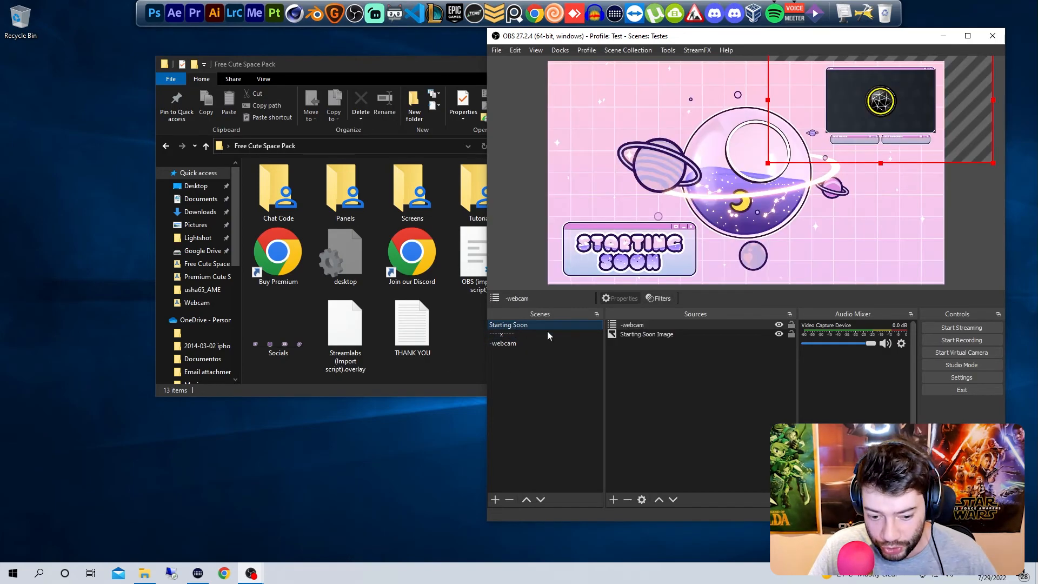
left_click(671, 373)
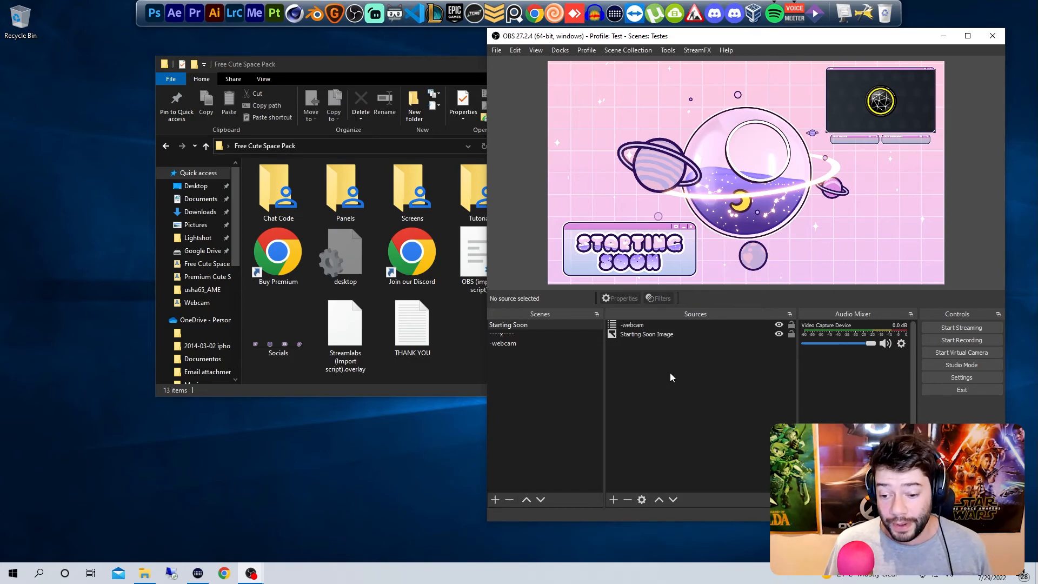